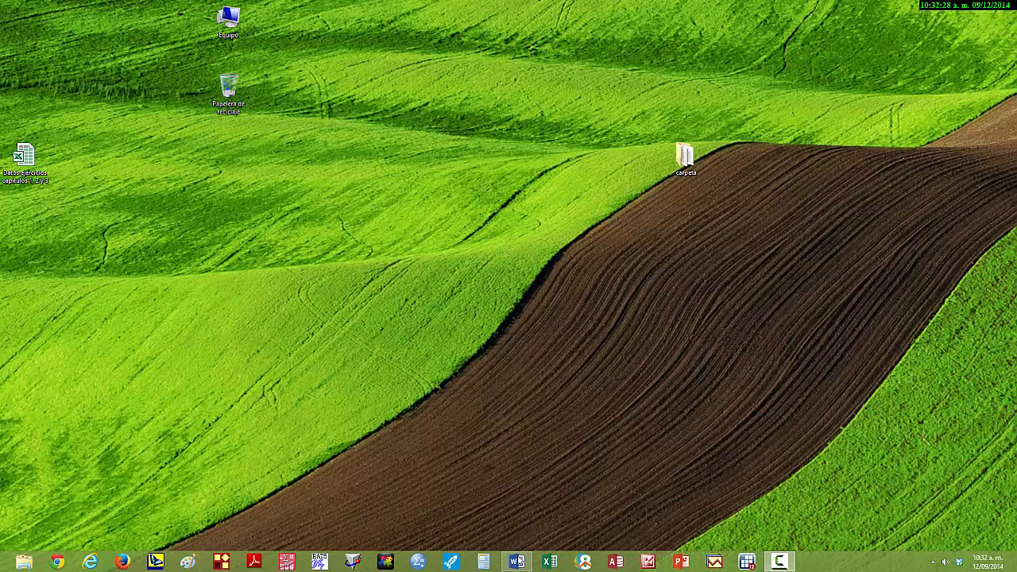
# - Follow the "Download R 3.1.1 for Windows" link in the open Word instructions document and save R-3.1.1-win.exe
pyautogui.moveTo(518, 562)
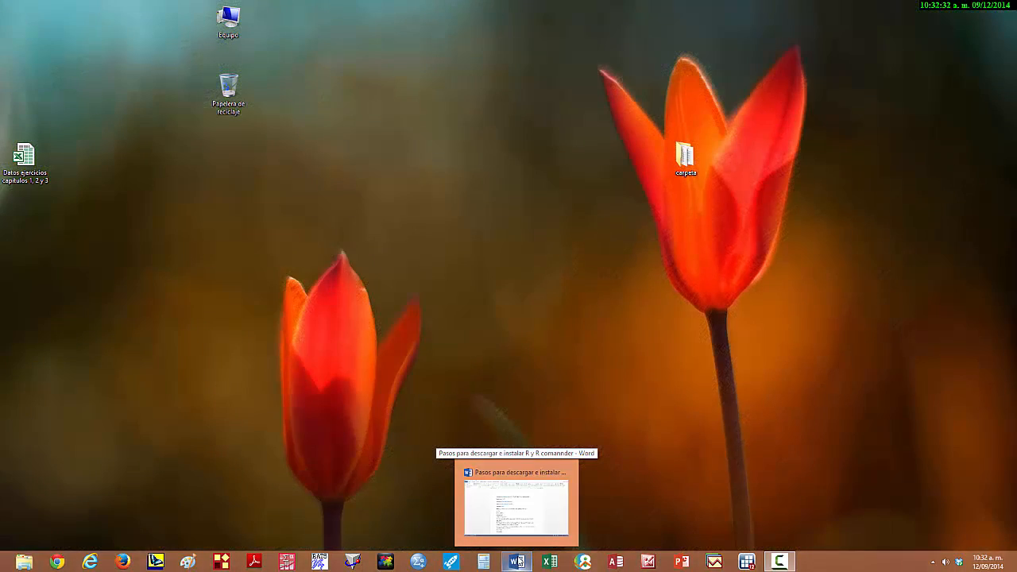
pyautogui.click(522, 529)
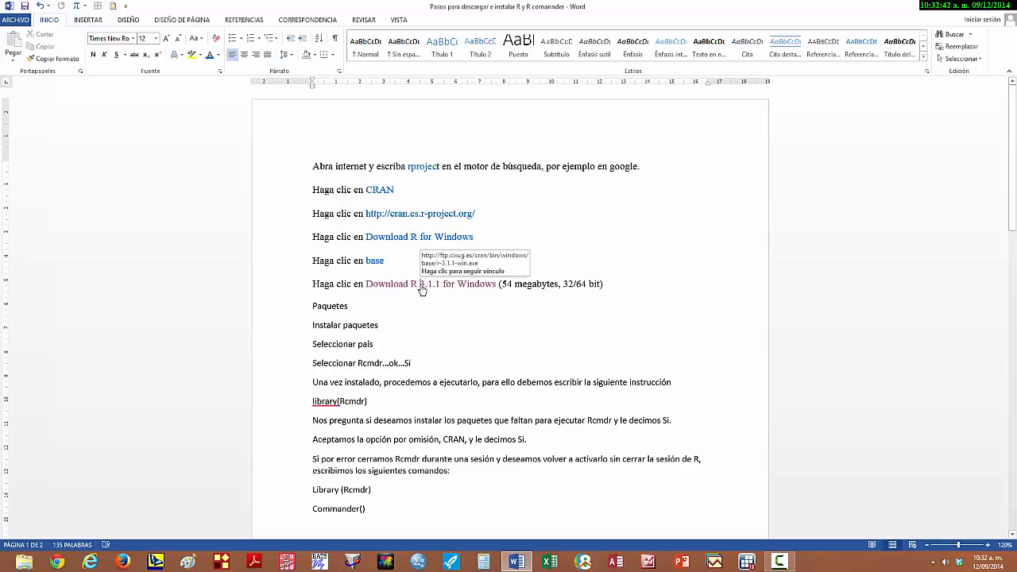
pyautogui.click(422, 289)
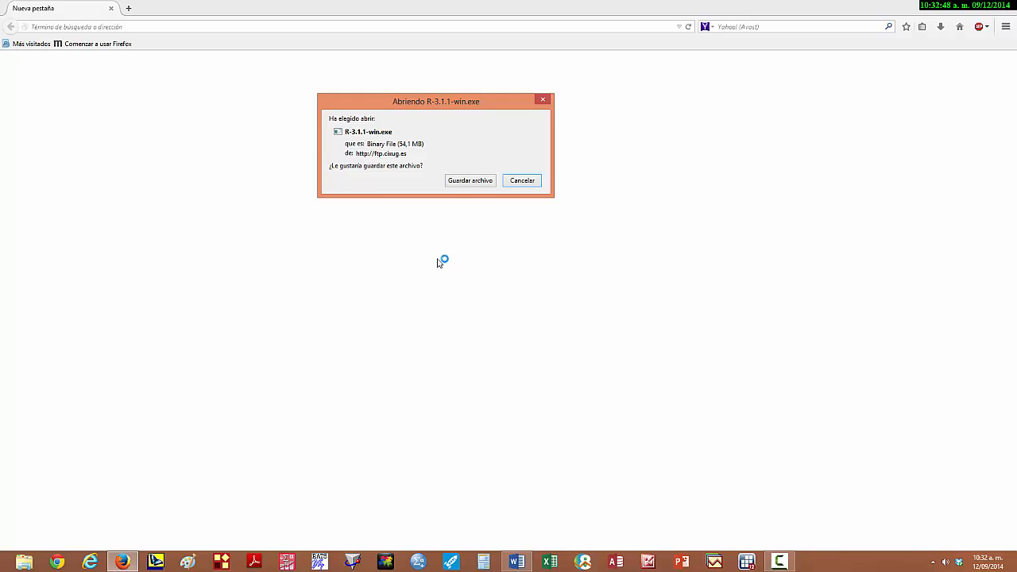
pyautogui.click(469, 182)
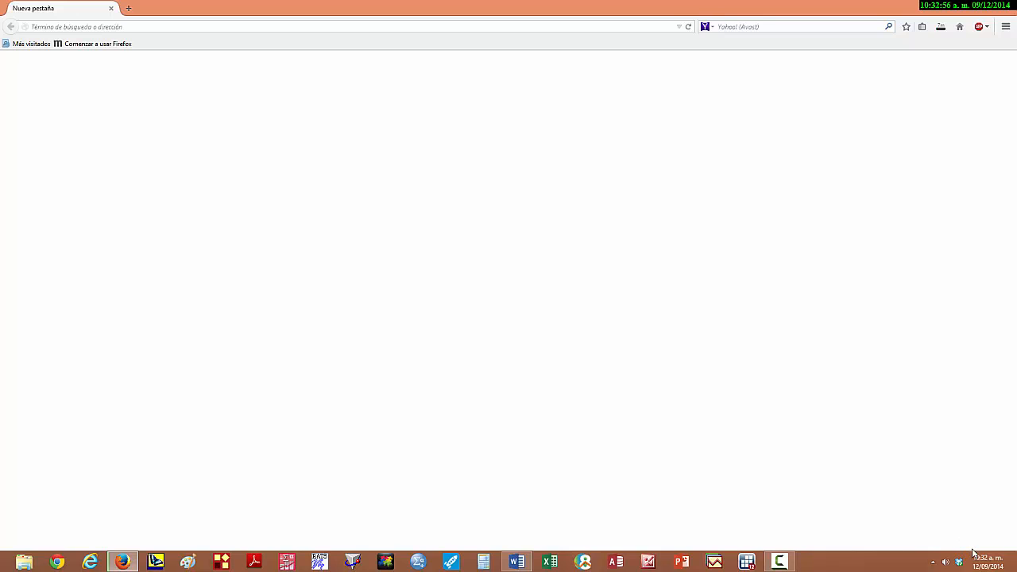
pyautogui.moveTo(784, 563)
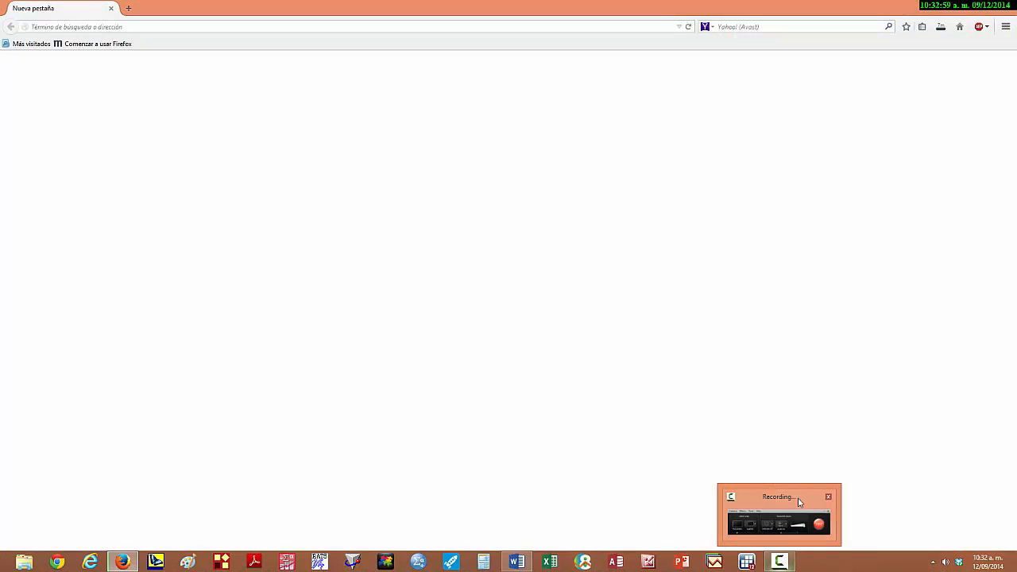
pyautogui.click(802, 499)
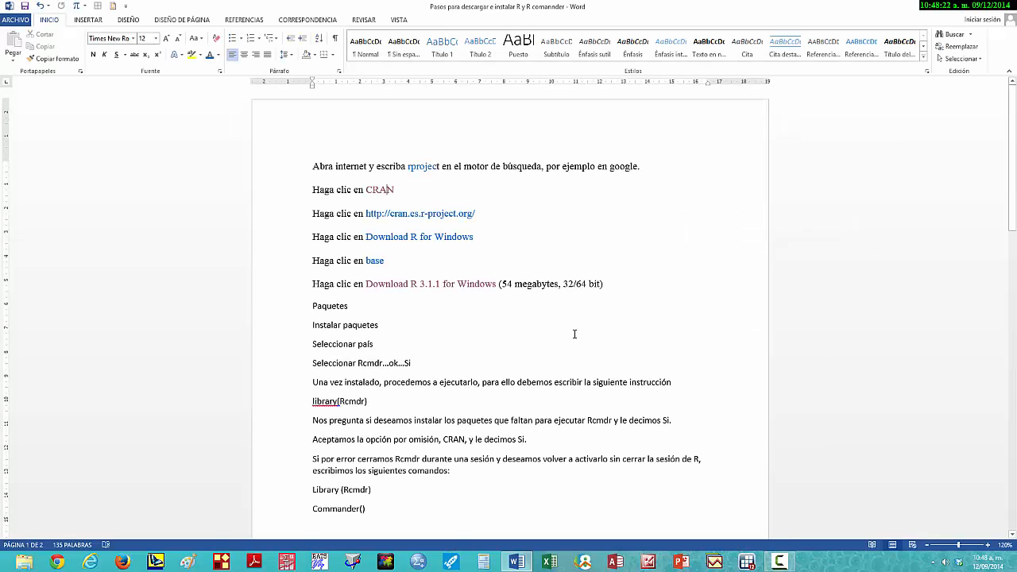
# - Run the R-3.1.1-win installer from the Descargas folder with Español as the installation language
pyautogui.click(21, 563)
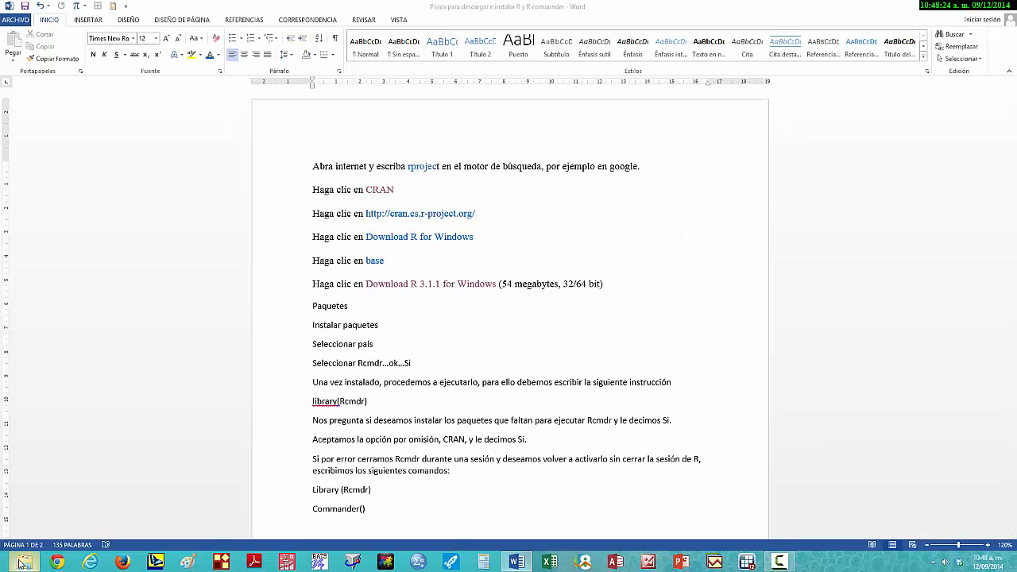
pyautogui.click(52, 160)
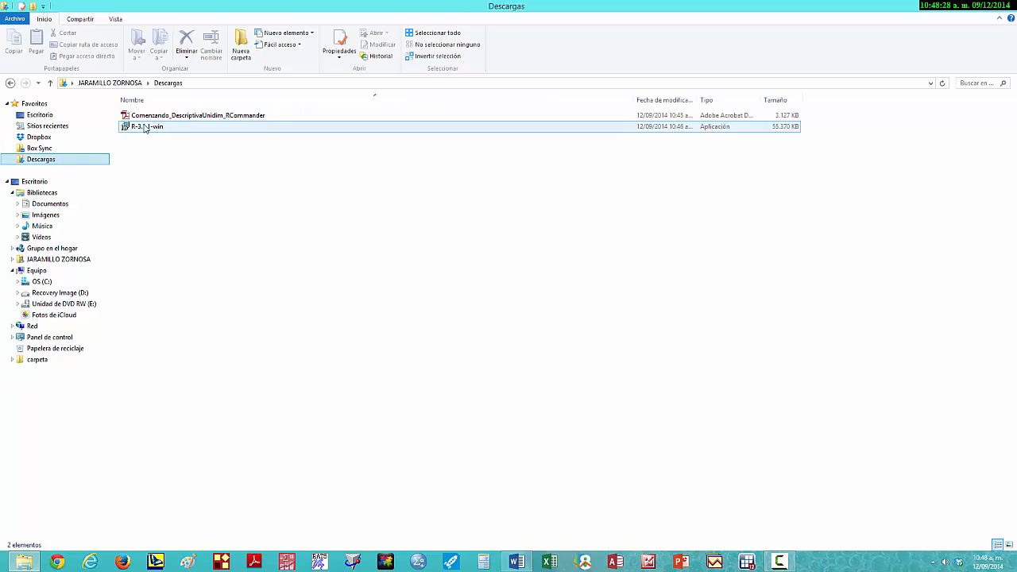
pyautogui.moveTo(146, 129)
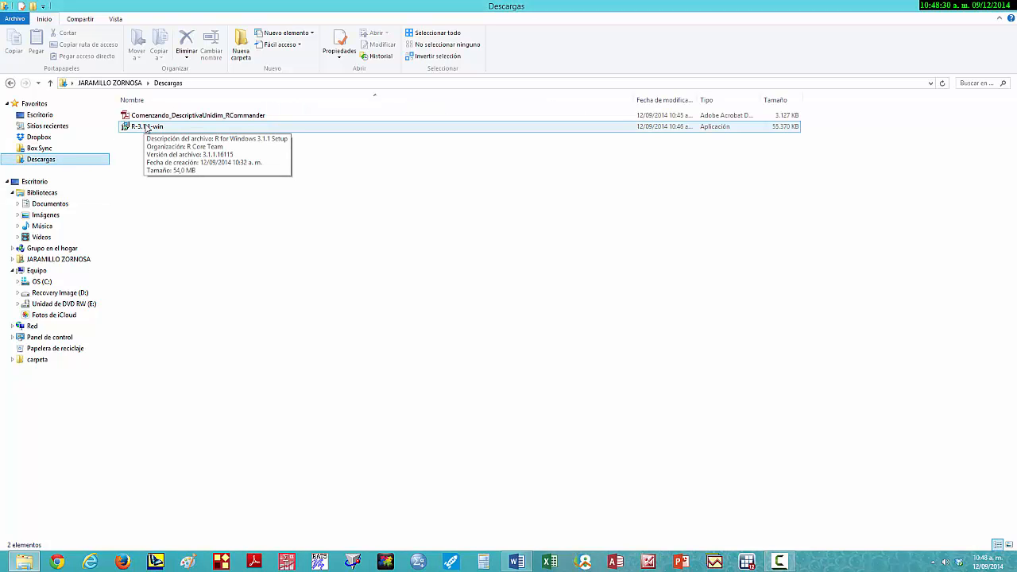
pyautogui.click(146, 128)
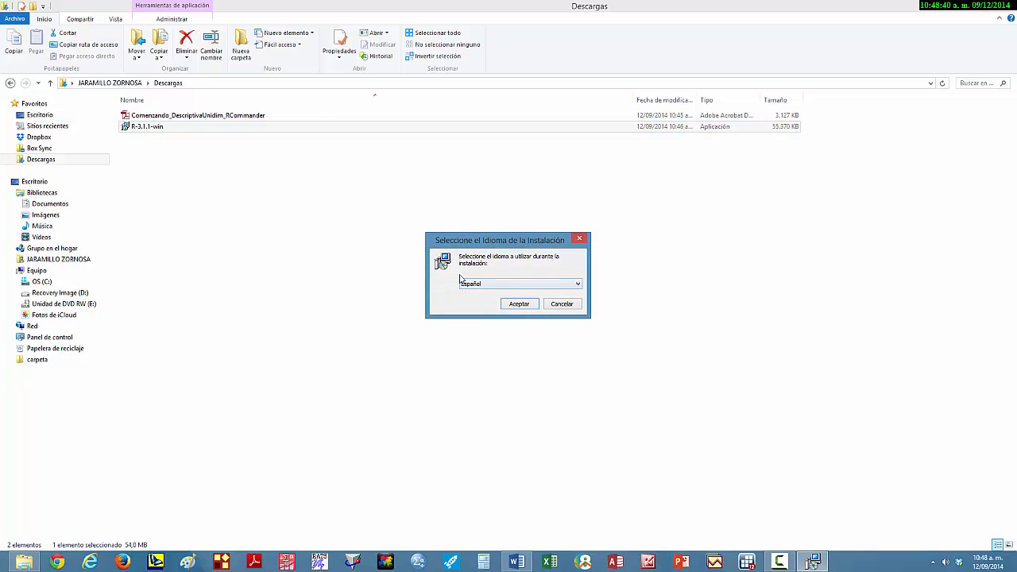
pyautogui.click(519, 304)
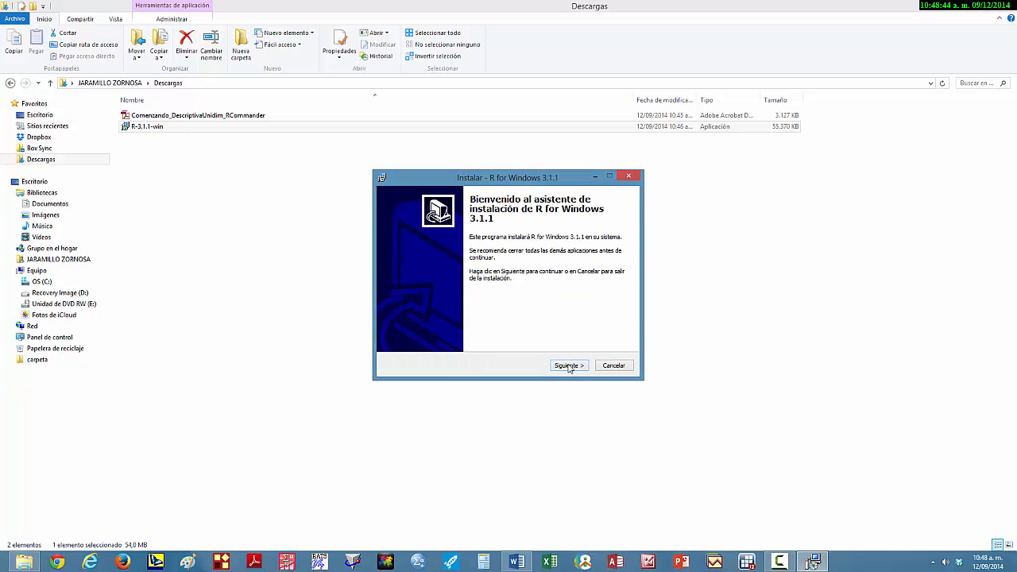
# - Continue past the welcome and license pages, keep the destination C:\Program Files\R\R-3.1.1, and exclude 32-bit Files from the components
pyautogui.click(569, 366)
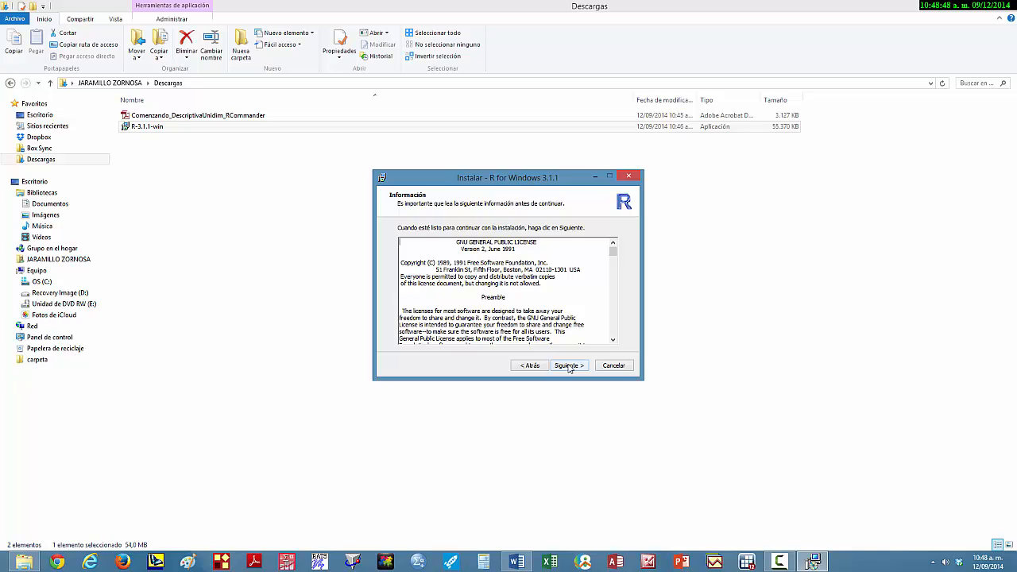
pyautogui.click(569, 366)
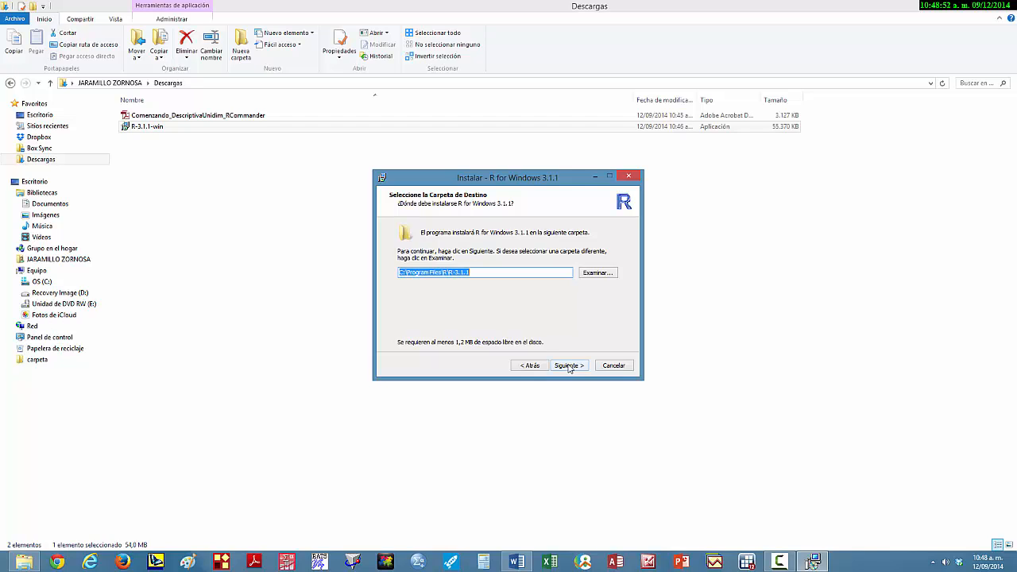
pyautogui.click(569, 366)
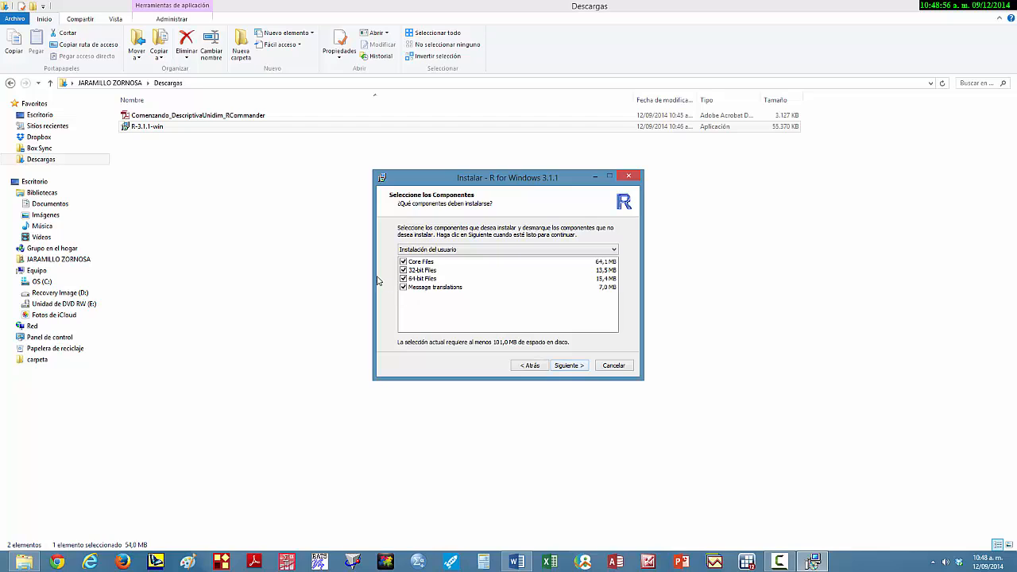
pyautogui.click(408, 271)
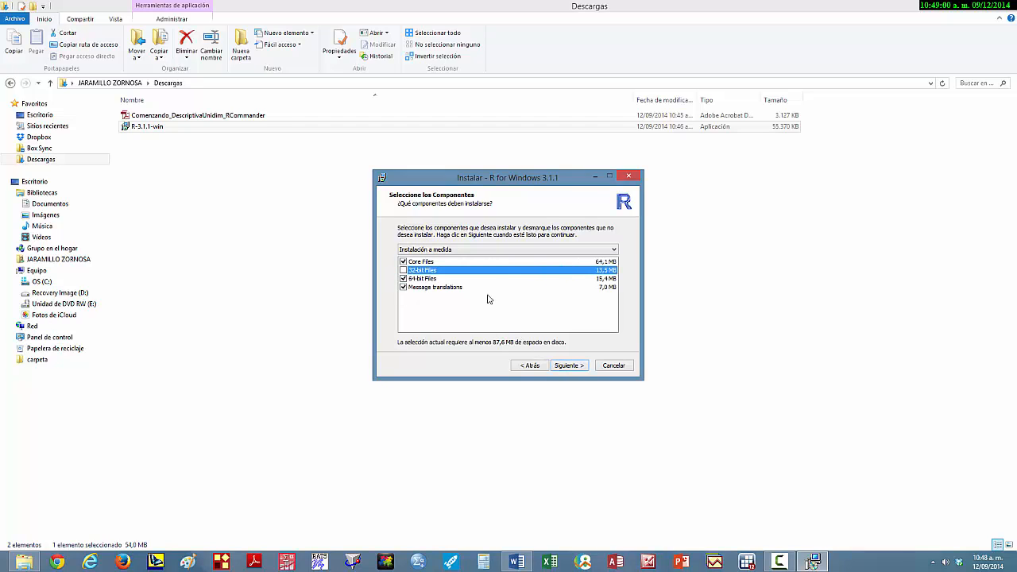
pyautogui.click(566, 367)
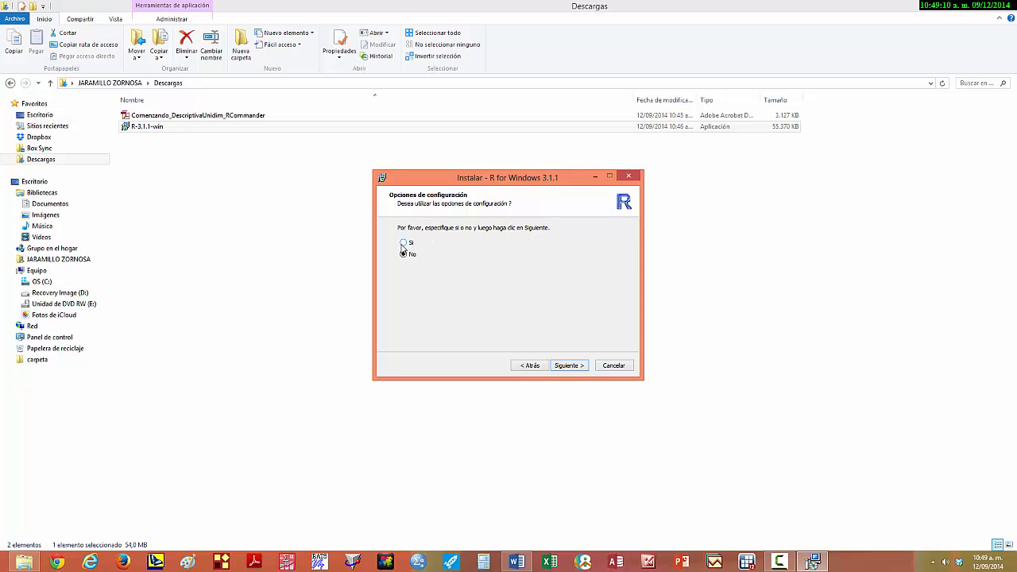
# - Enable the configuration options with MDI display, HTML help and Standard internet access, and start the installation with the default Start menu folder and additional tasks
pyautogui.click(404, 243)
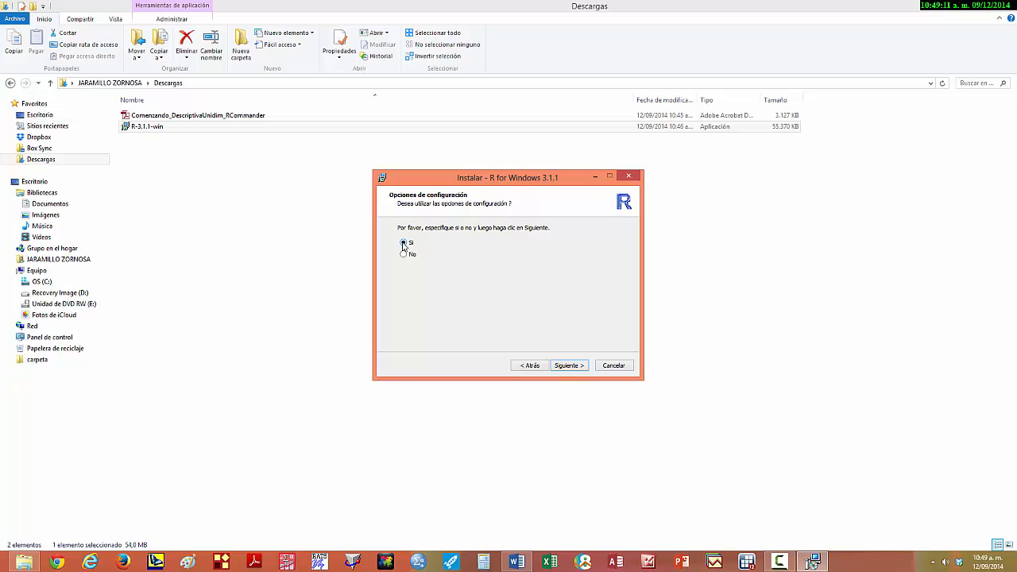
pyautogui.click(569, 367)
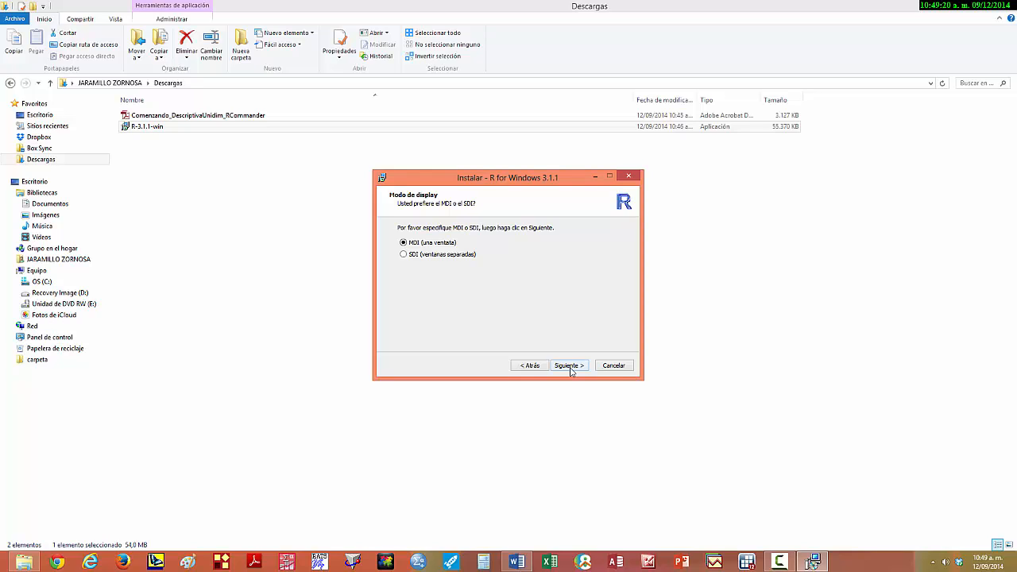
pyautogui.click(569, 366)
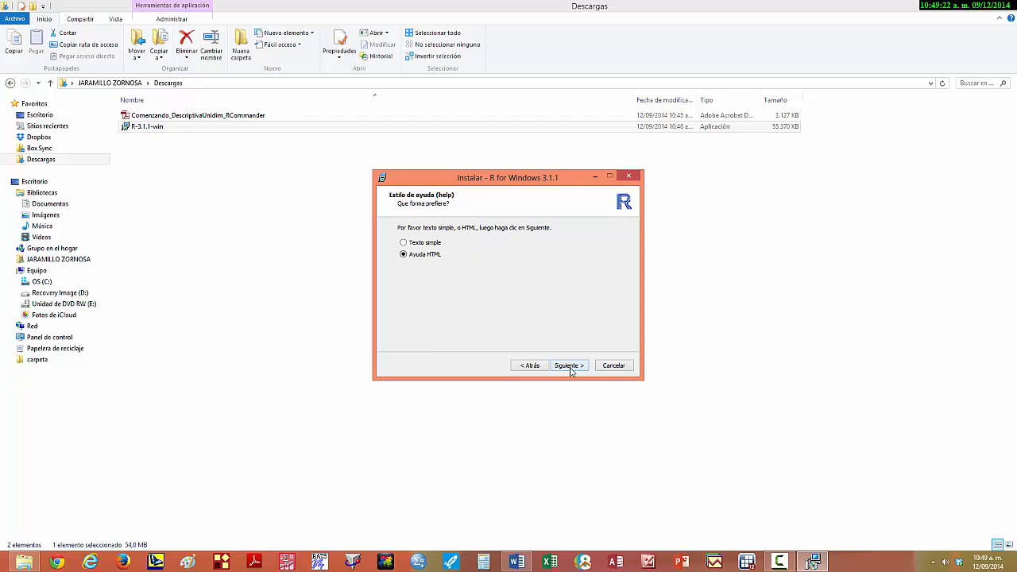
pyautogui.click(569, 366)
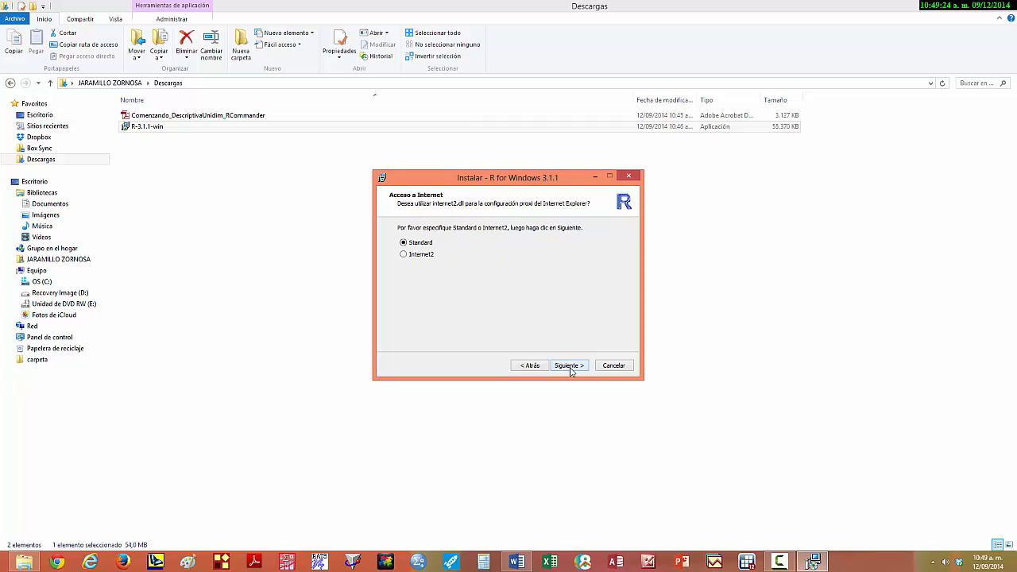
pyautogui.click(569, 366)
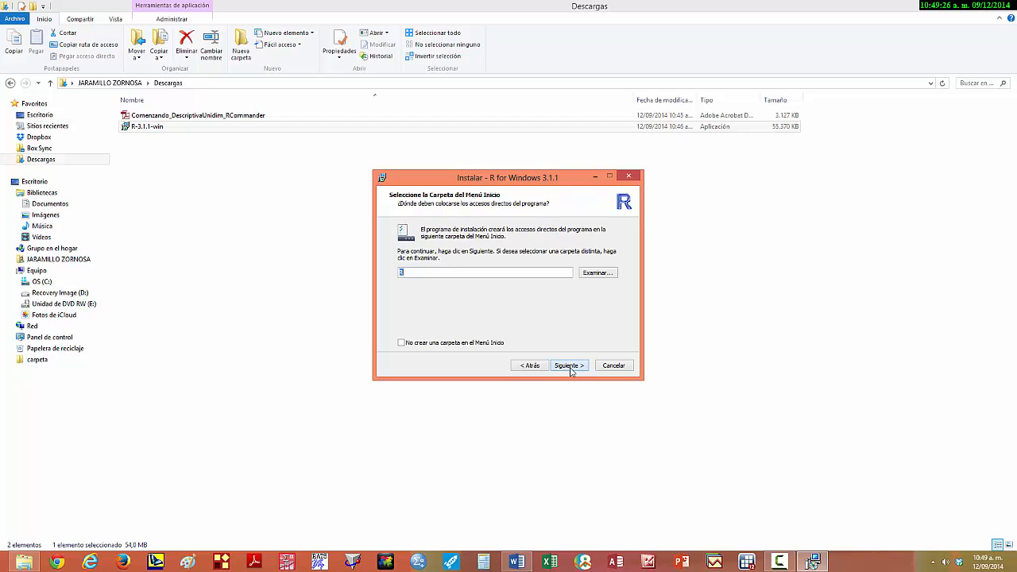
pyautogui.click(570, 366)
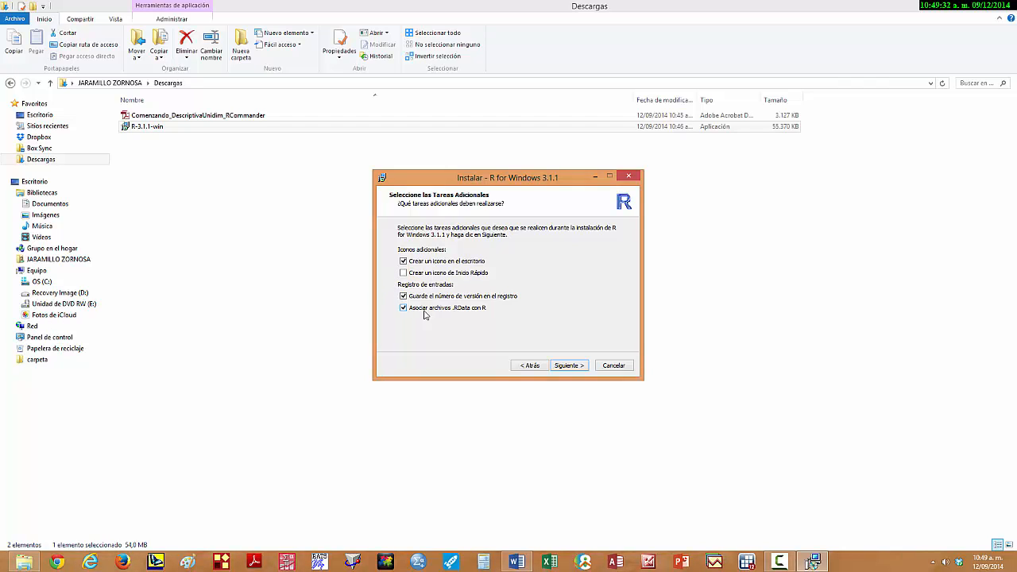
pyautogui.click(569, 366)
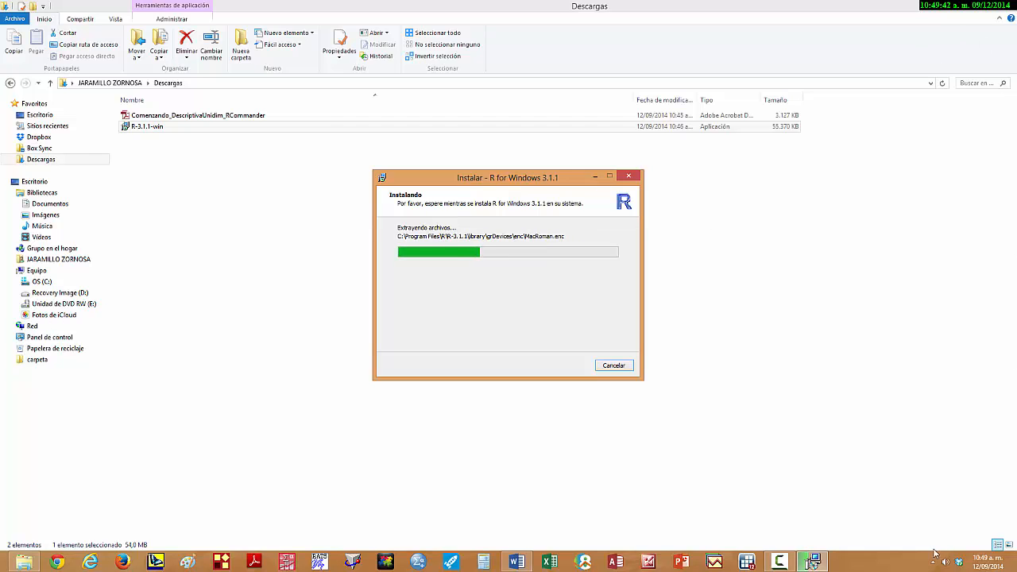
pyautogui.moveTo(779, 562)
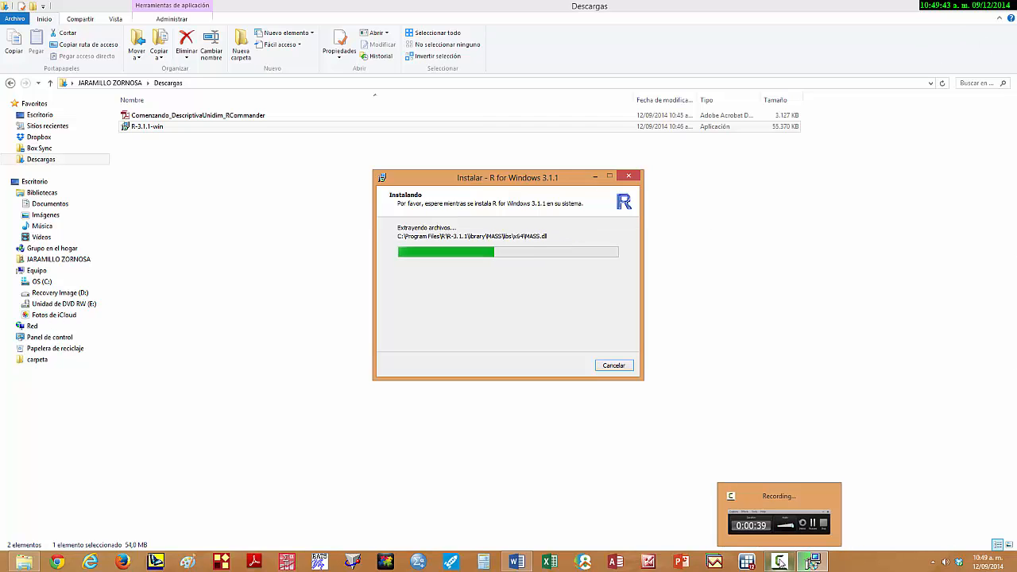
pyautogui.click(796, 506)
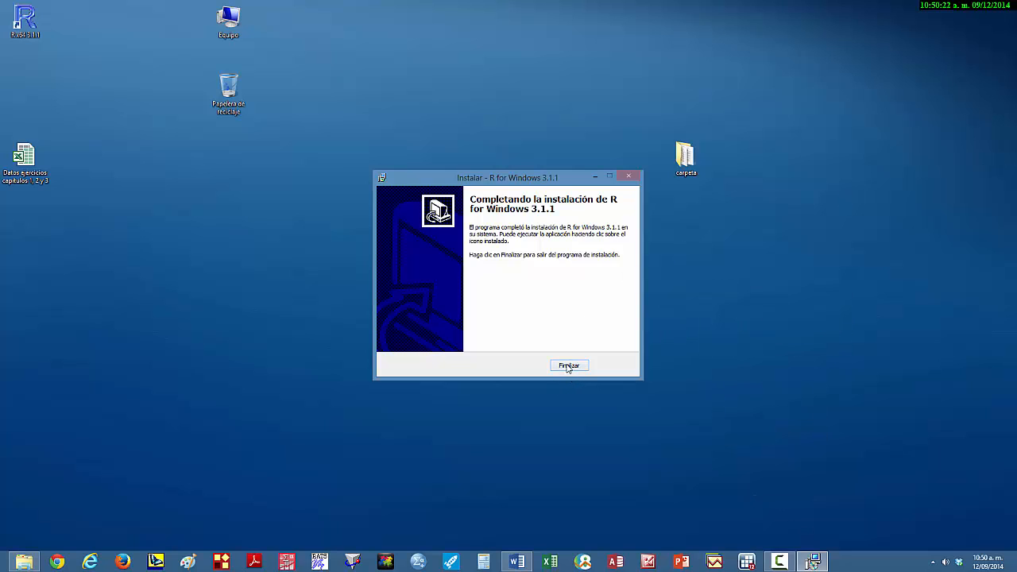
# - Finish and close the R for Windows 3.1.1 setup wizard
pyautogui.click(568, 365)
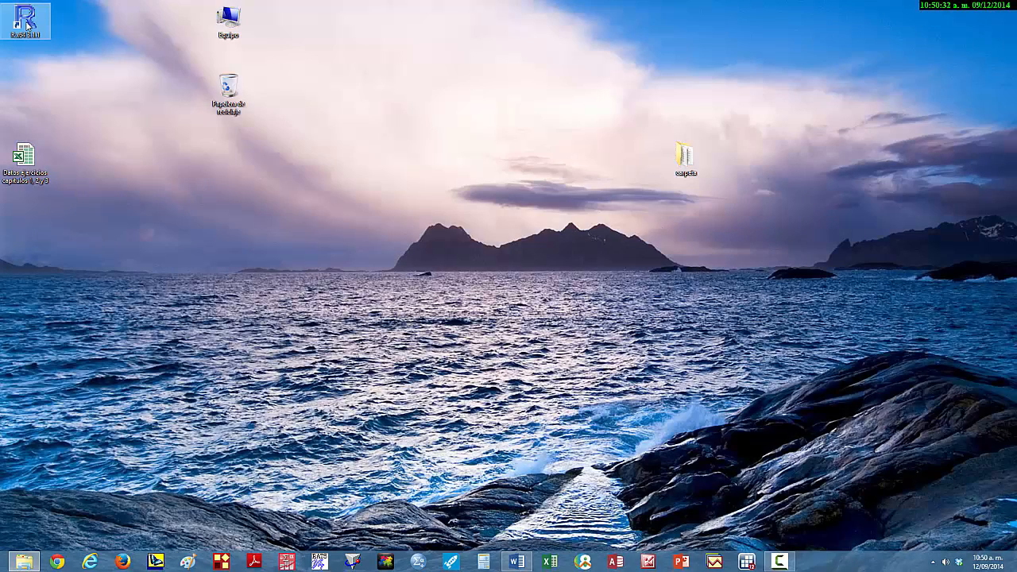
pyautogui.rightClick(26, 25)
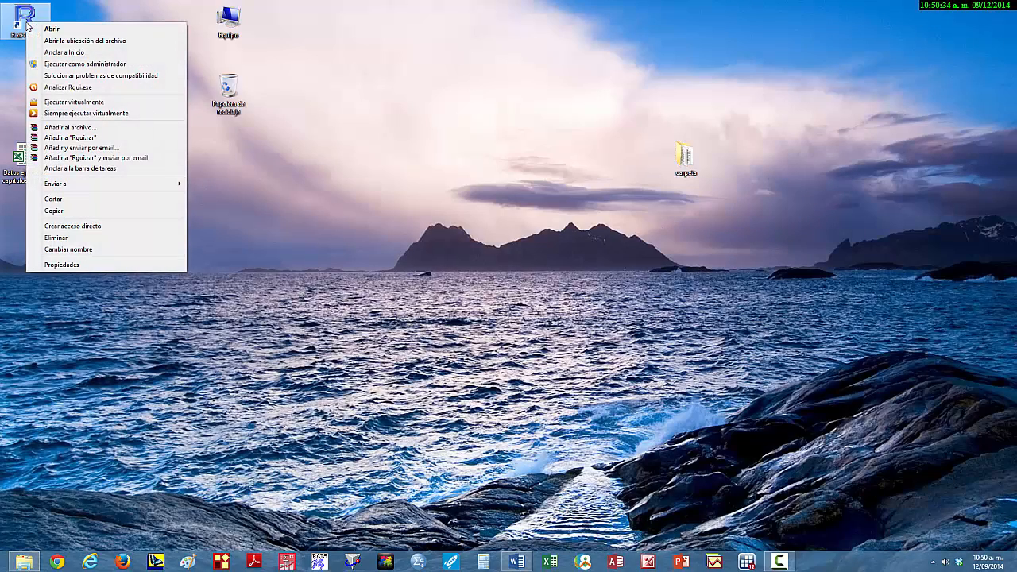
pyautogui.click(67, 54)
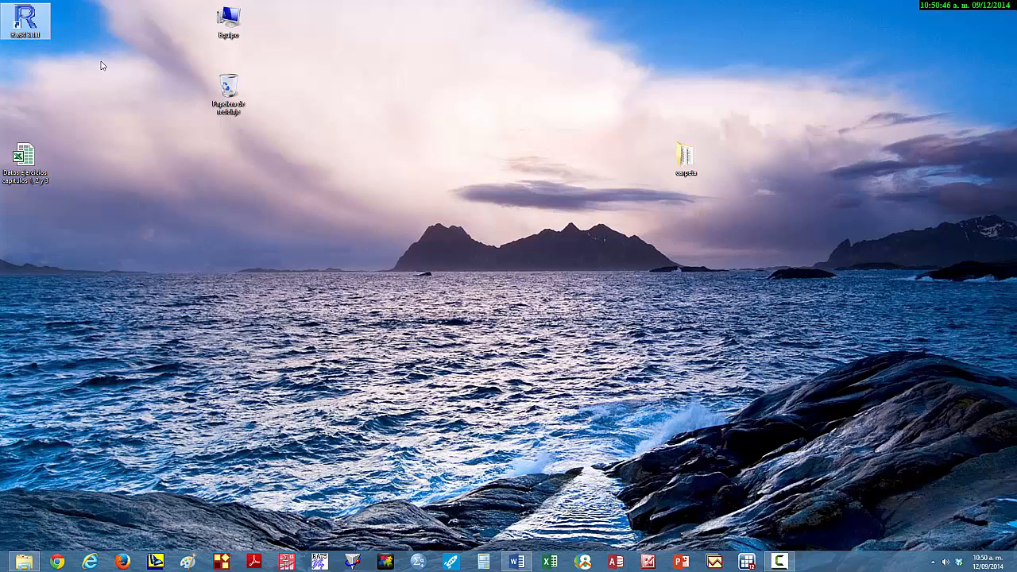
pyautogui.rightClick(20, 14)
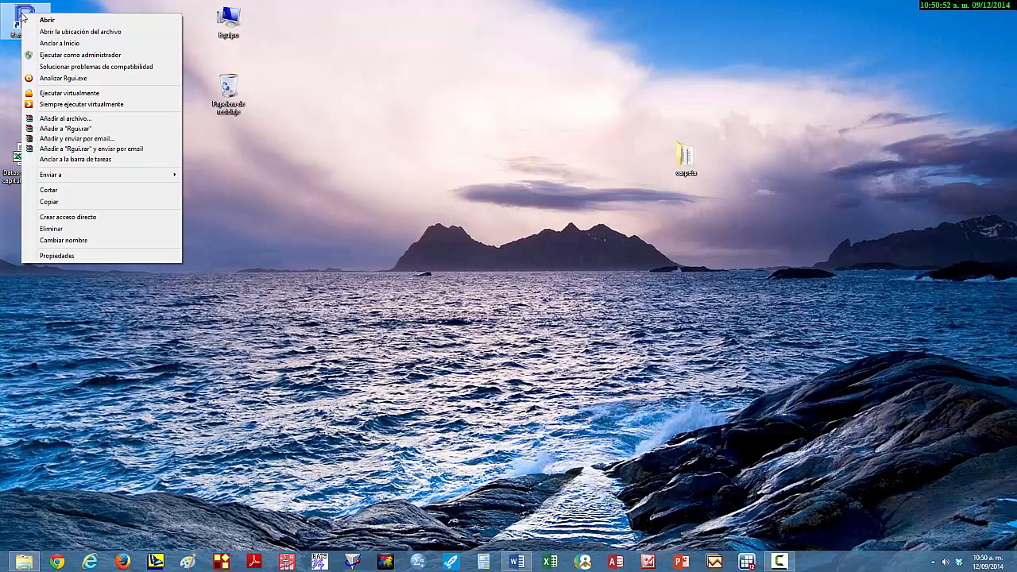
pyautogui.click(21, 15)
# - Pin the R x64 3.1.1 desktop shortcut to the taskbar and launch R from there
pyautogui.moveTo(23, 16); pyautogui.dragTo(819, 567)
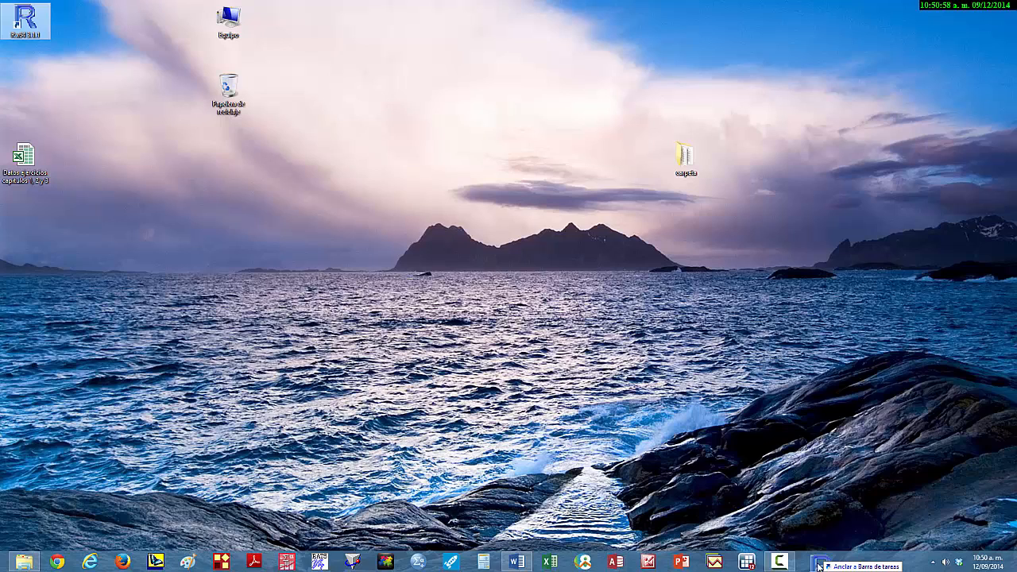
pyautogui.moveTo(819, 566); pyautogui.dragTo(819, 566)
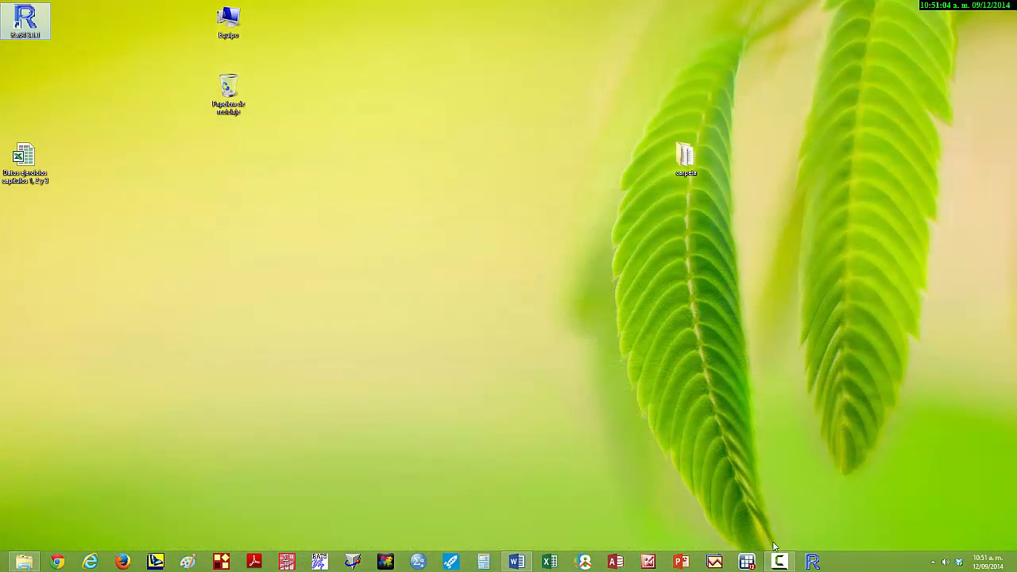
pyautogui.click(812, 561)
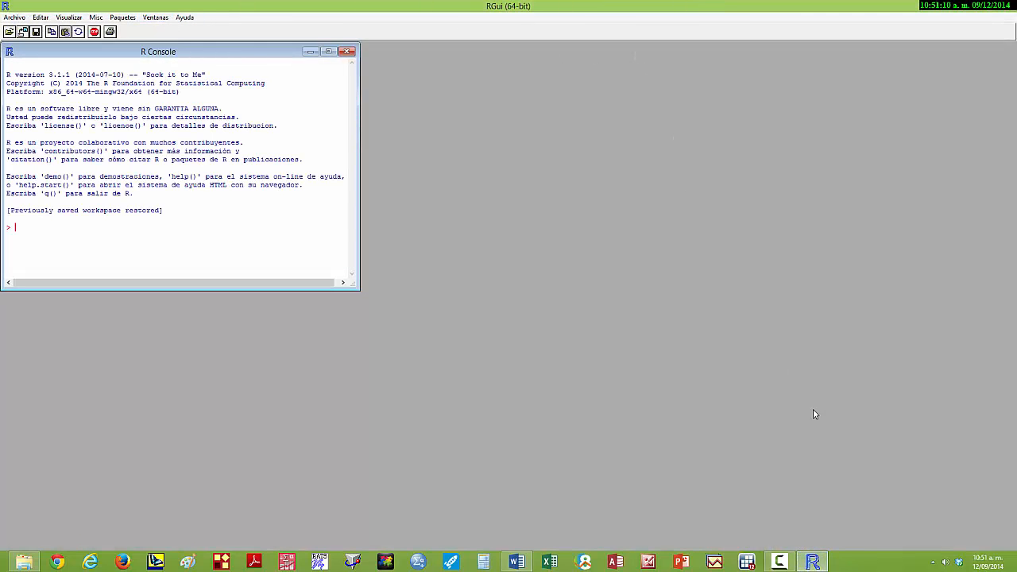
# - Arrange the Word instructions document and the RGui window side by side on the desktop
pyautogui.rightClick(864, 565)
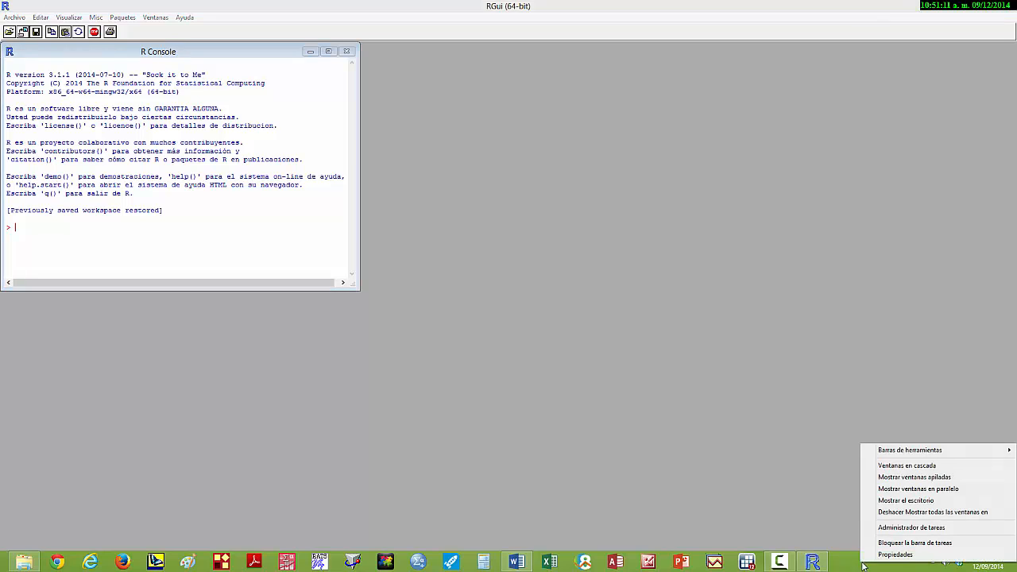
pyautogui.click(918, 489)
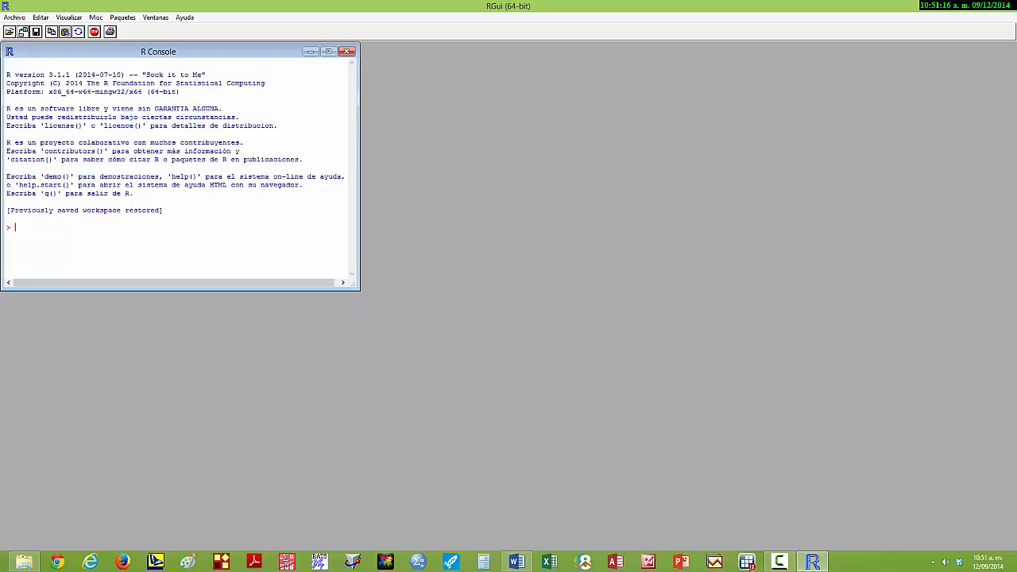
pyautogui.click(518, 563)
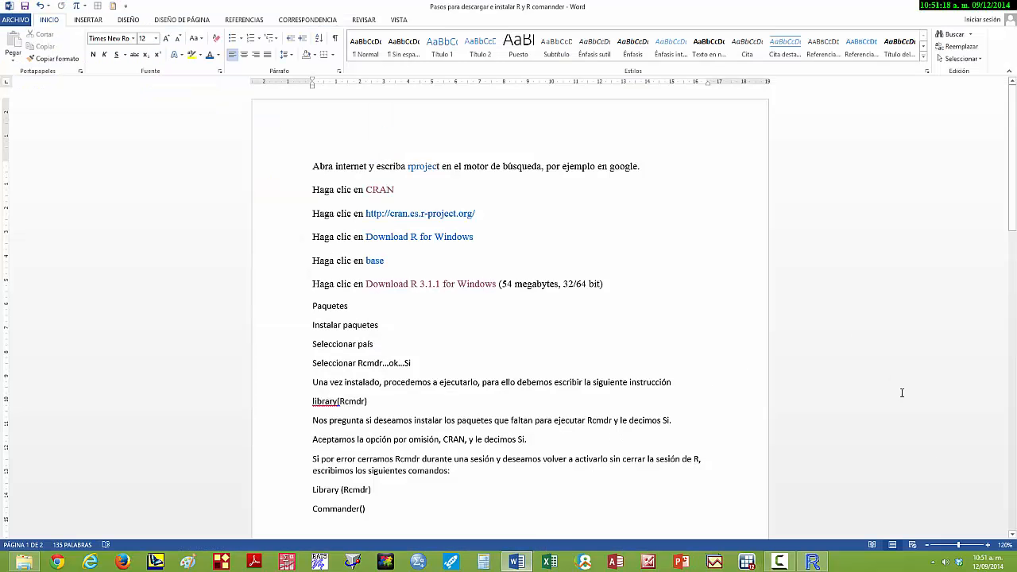
pyautogui.rightClick(856, 565)
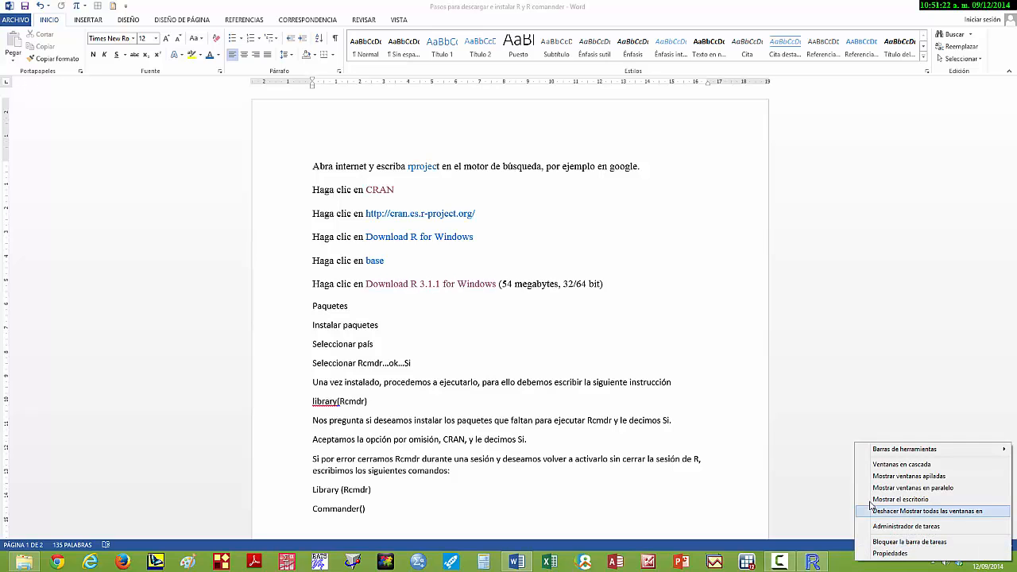
pyautogui.click(914, 488)
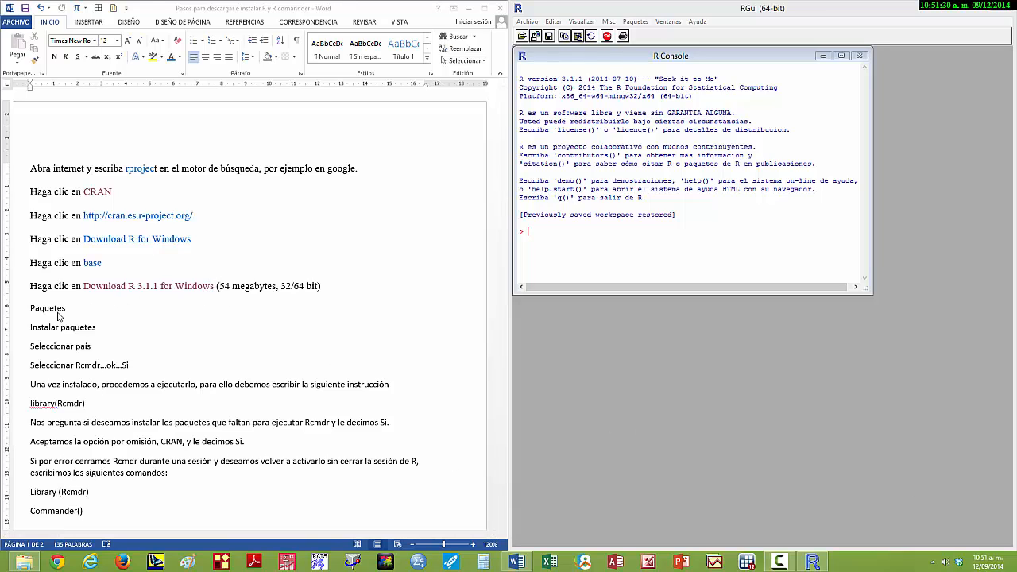
# - Start installing packages in R and choose USA (CA 1) as the CRAN mirror
pyautogui.click(640, 23)
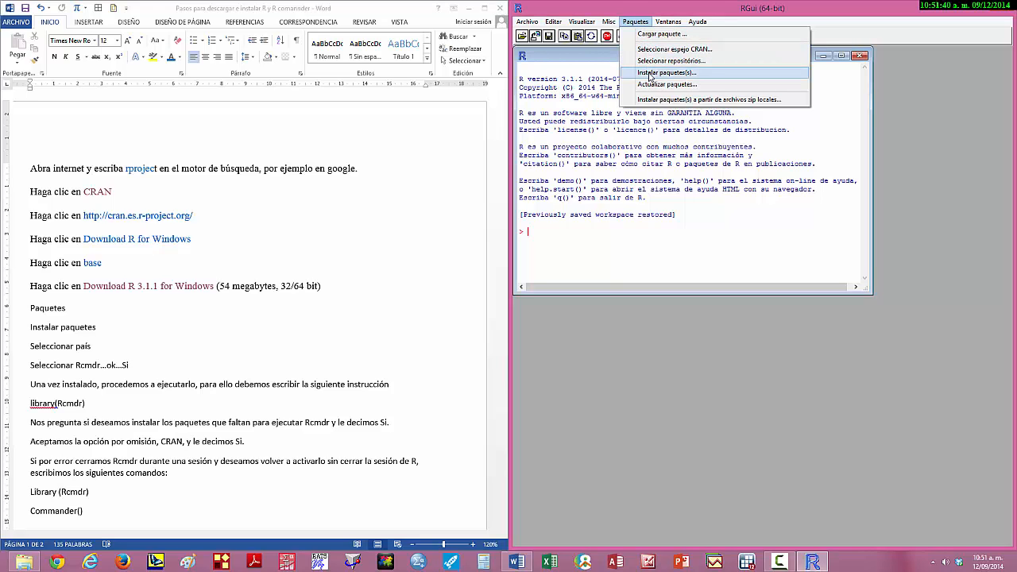
pyautogui.click(649, 74)
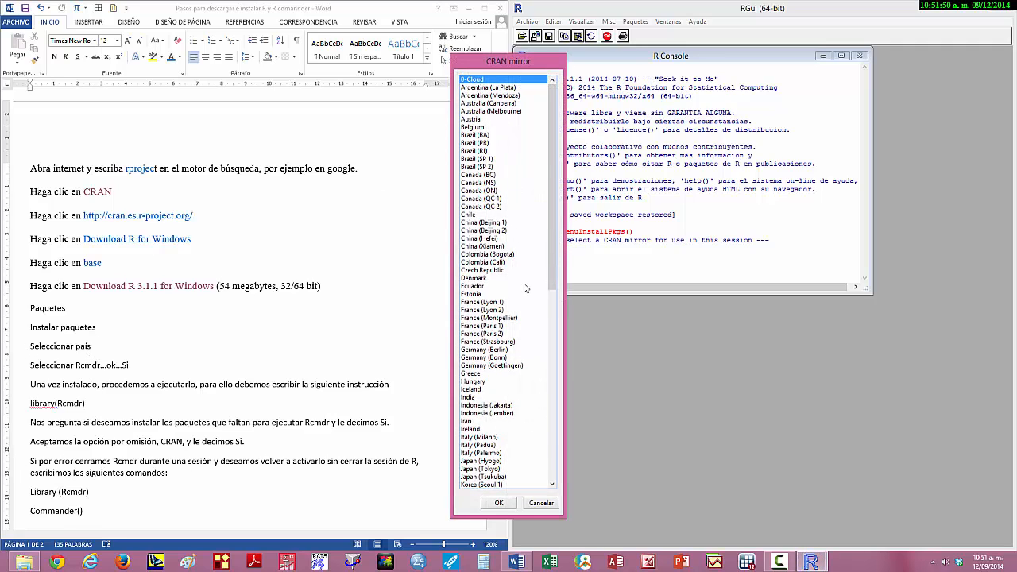
pyautogui.click(553, 481)
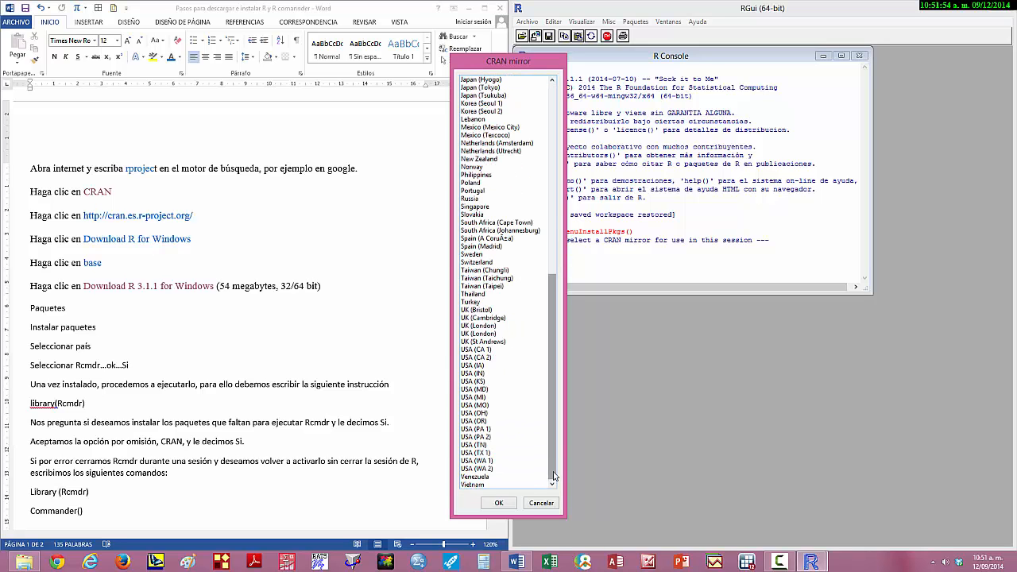
pyautogui.click(482, 350)
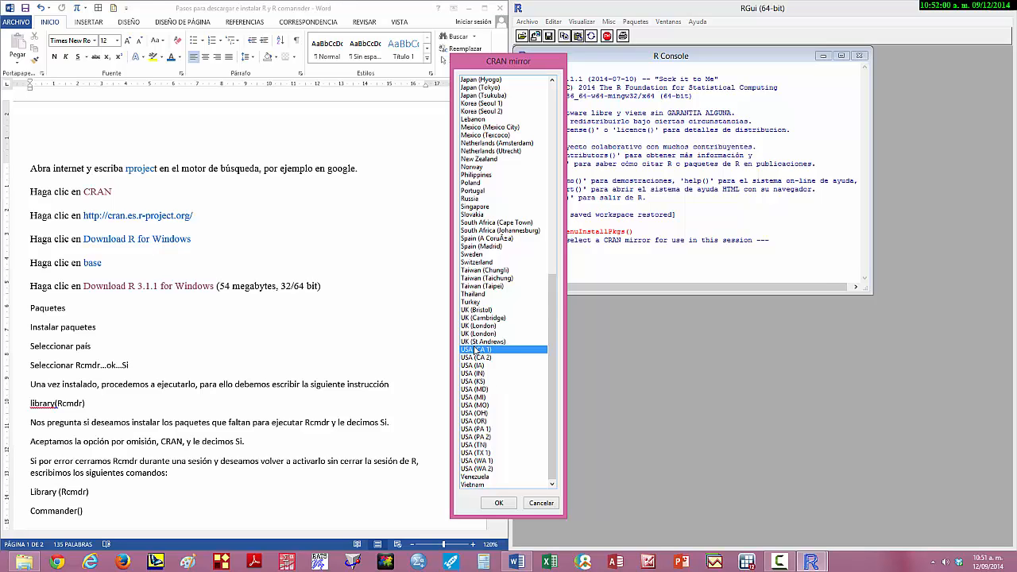
pyautogui.click(498, 504)
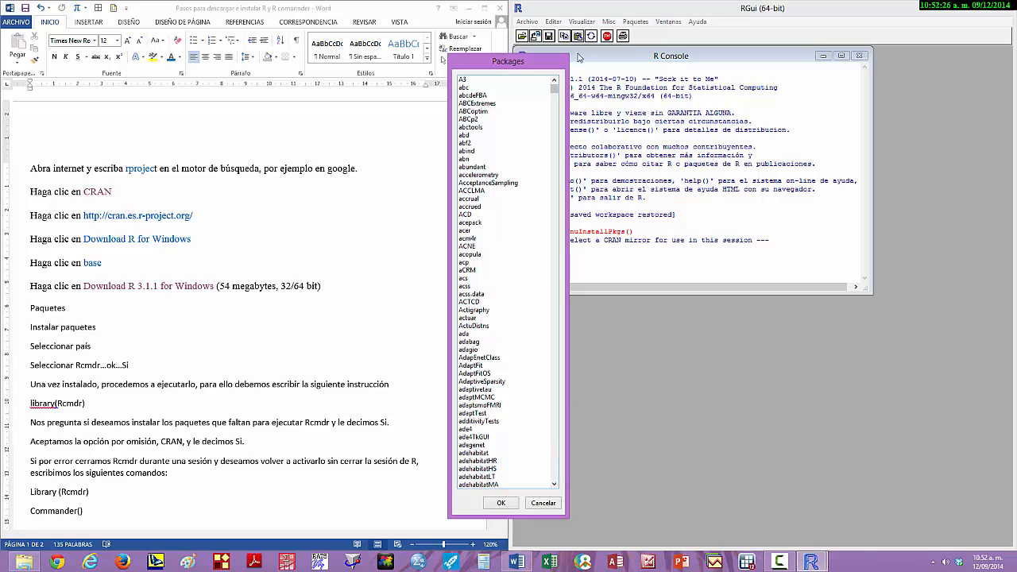
# - Find the Rcmdr package in the Packages list, select it and start its download and installation
pyautogui.moveTo(554, 89); pyautogui.dragTo(559, 360)
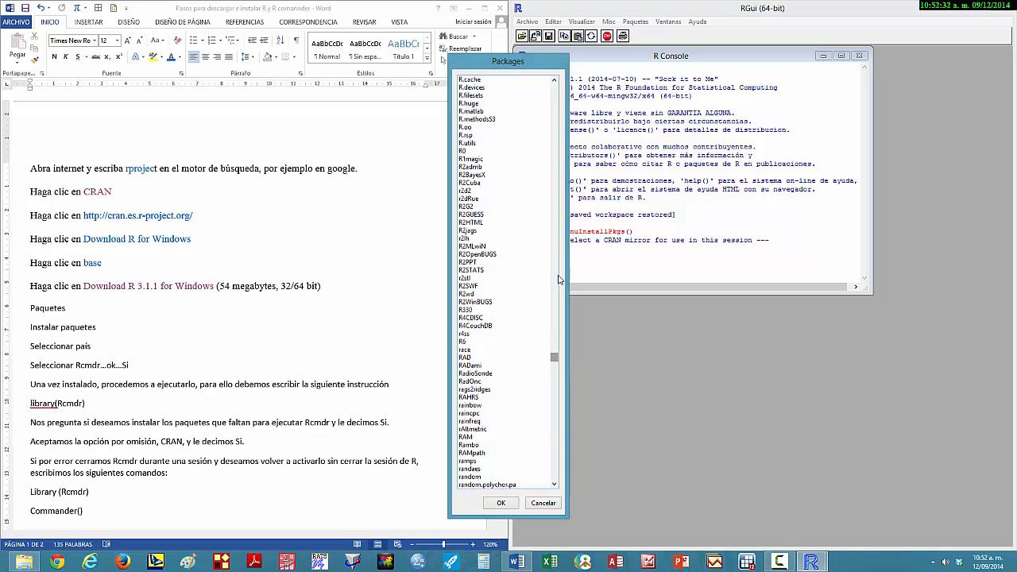
pyautogui.click(556, 94)
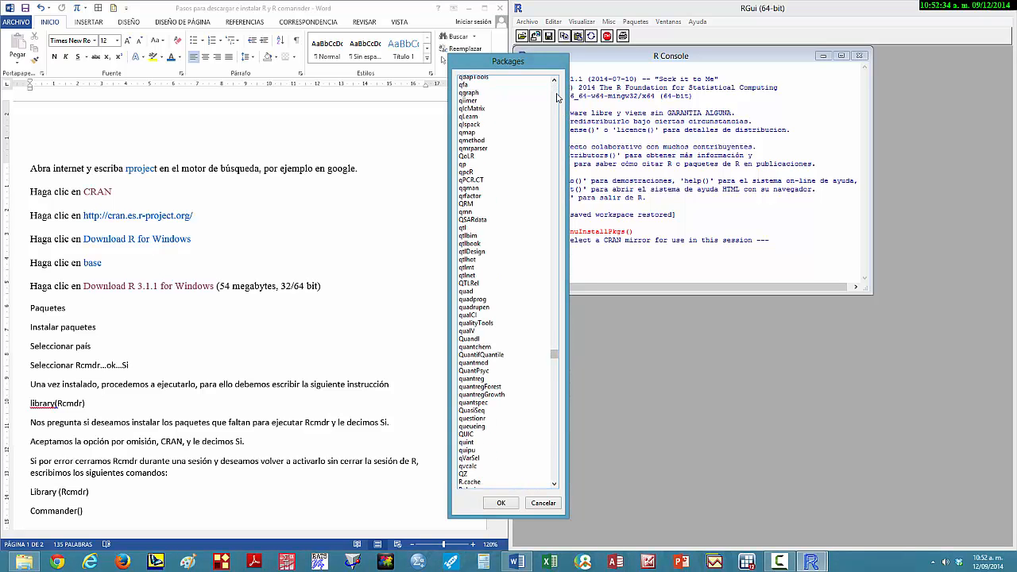
pyautogui.scroll(-19, 559, 464)
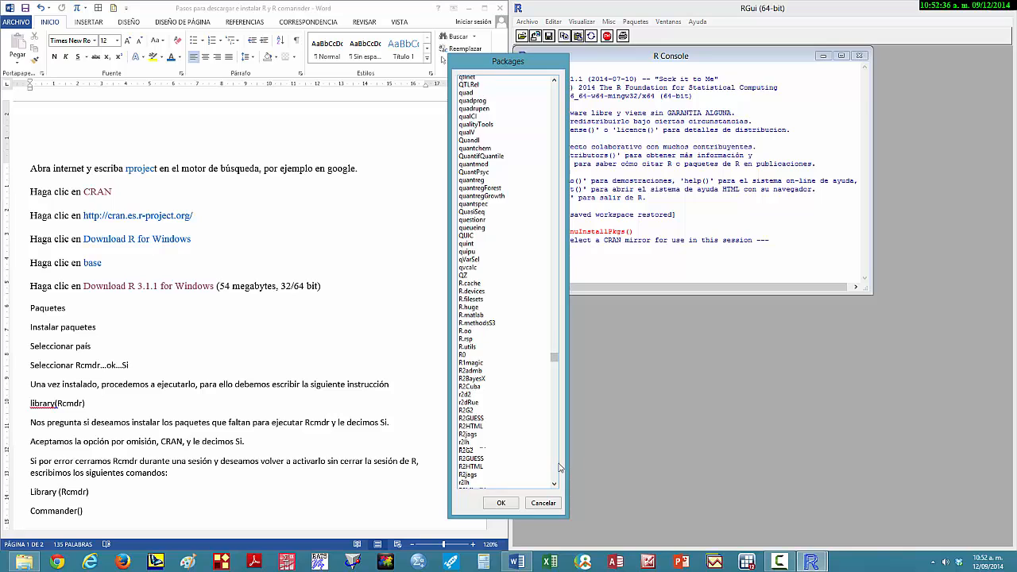
pyautogui.scroll(3, 509, 309)
pyautogui.scroll(5, 509, 313)
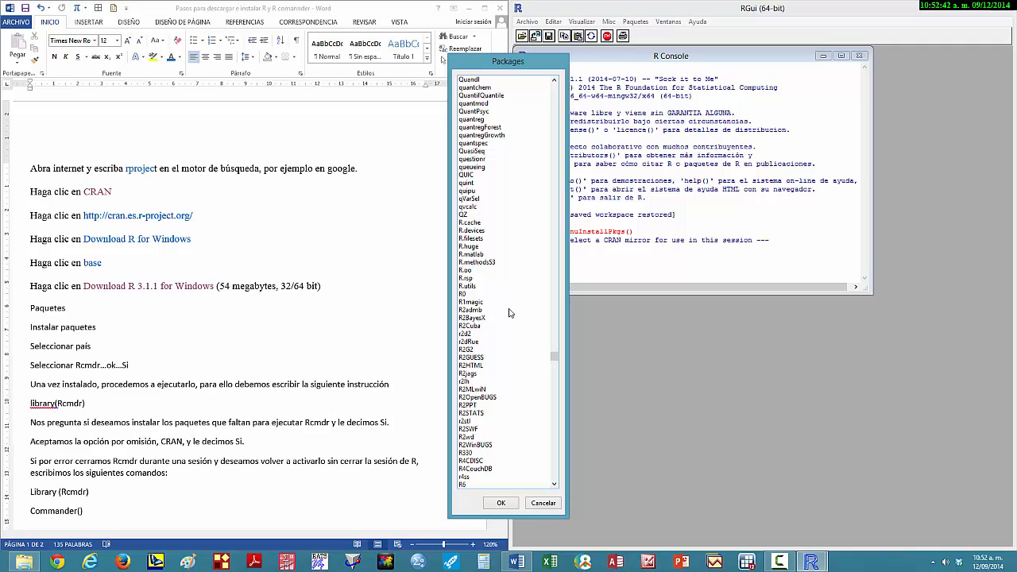
pyautogui.scroll(2, 509, 313)
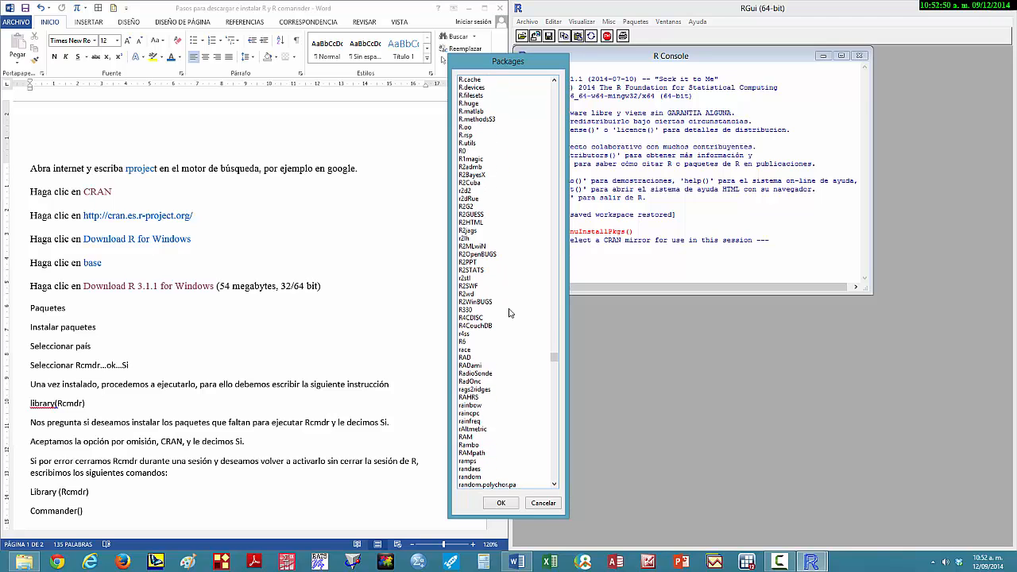
pyautogui.scroll(-3, 509, 313)
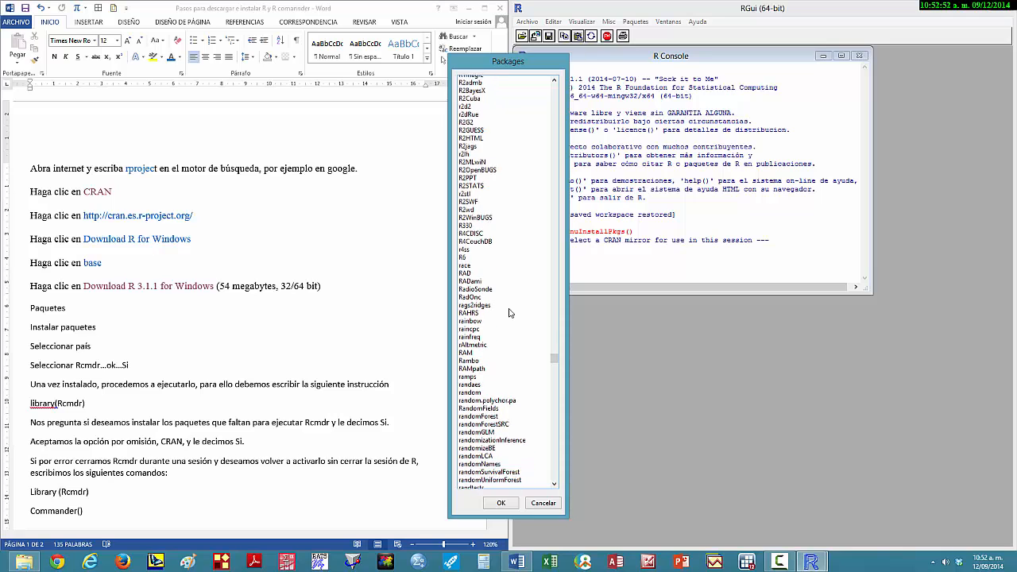
pyautogui.scroll(-1, 510, 313)
pyautogui.scroll(-5, 509, 313)
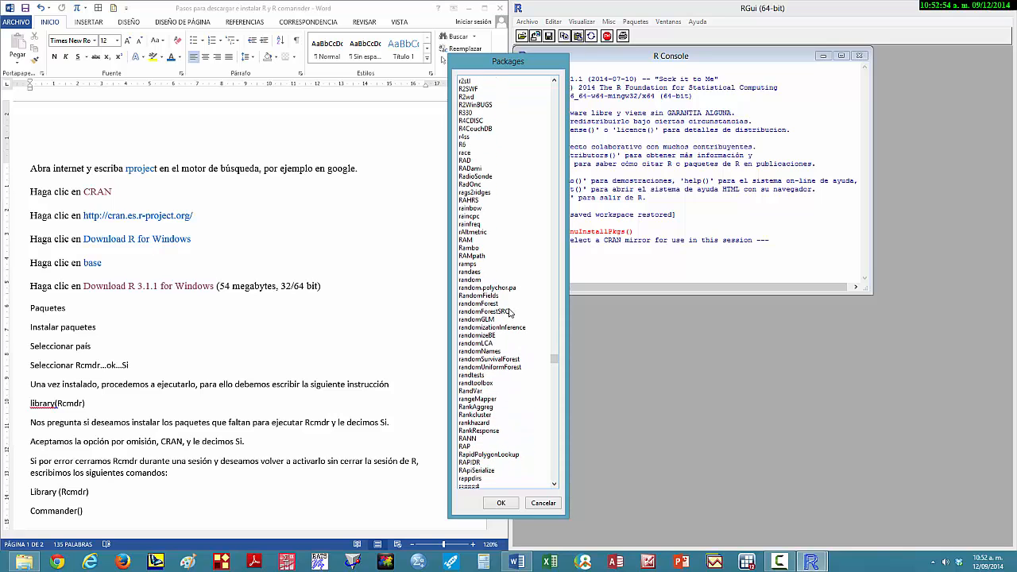
pyautogui.scroll(-1, 509, 313)
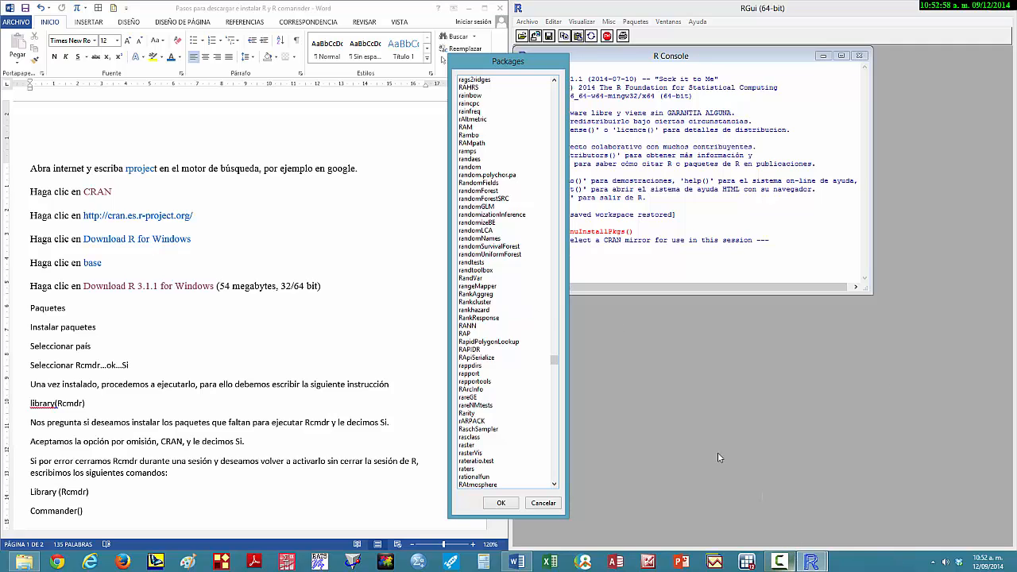
pyautogui.click(555, 484)
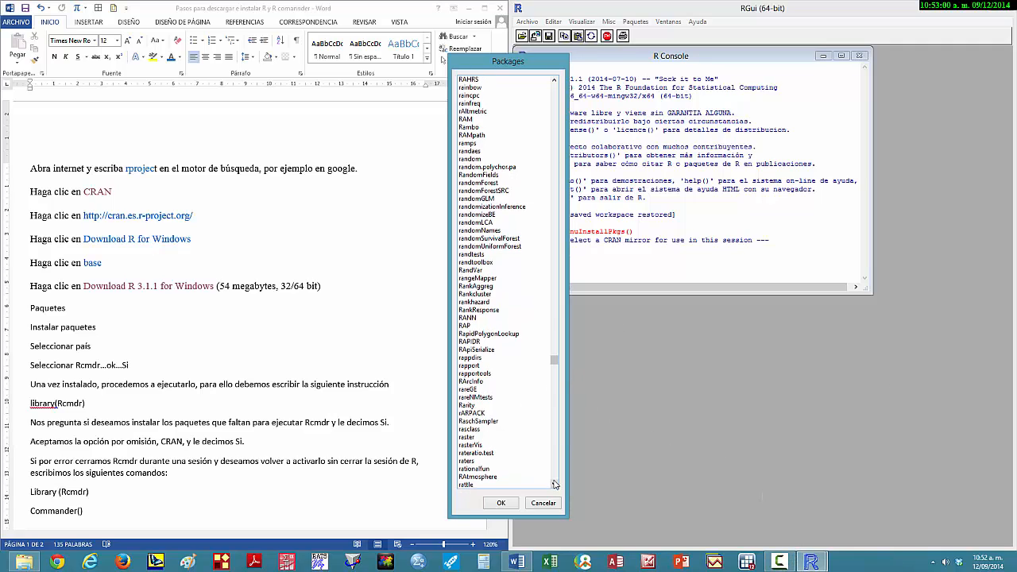
pyautogui.click(554, 484)
pyautogui.moveTo(554, 484); pyautogui.dragTo(555, 484)
pyautogui.click(555, 484)
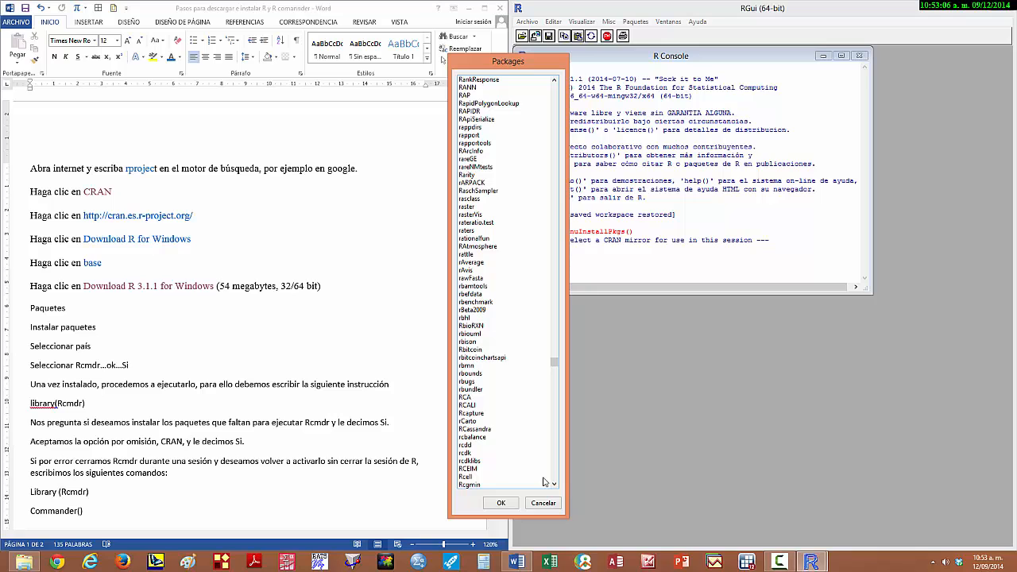
pyautogui.moveTo(555, 484); pyautogui.dragTo(555, 484)
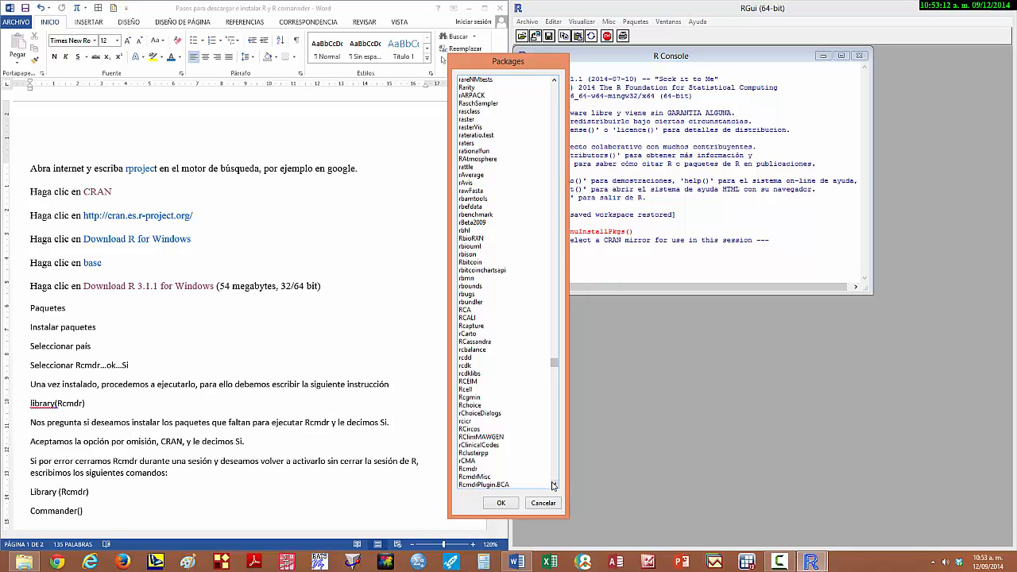
pyautogui.click(555, 486)
pyautogui.moveTo(500, 65); pyautogui.dragTo(425, 12)
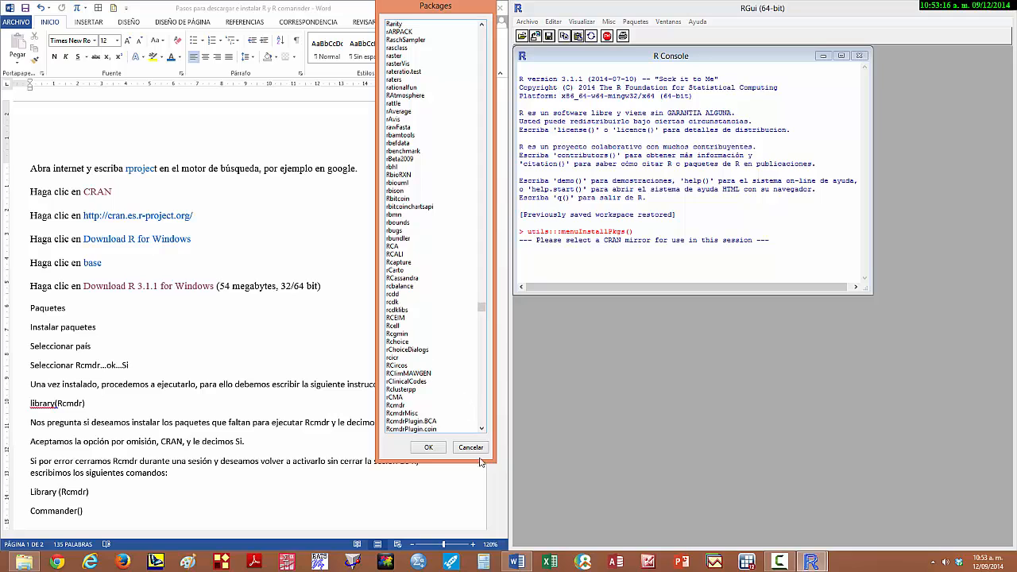
pyautogui.click(480, 428)
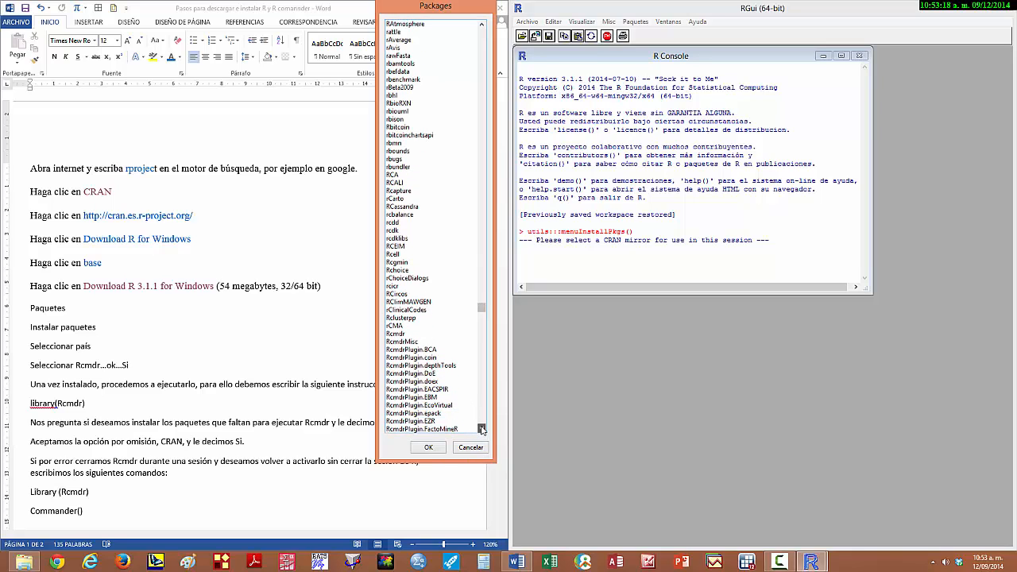
pyautogui.click(480, 429)
pyautogui.click(480, 428)
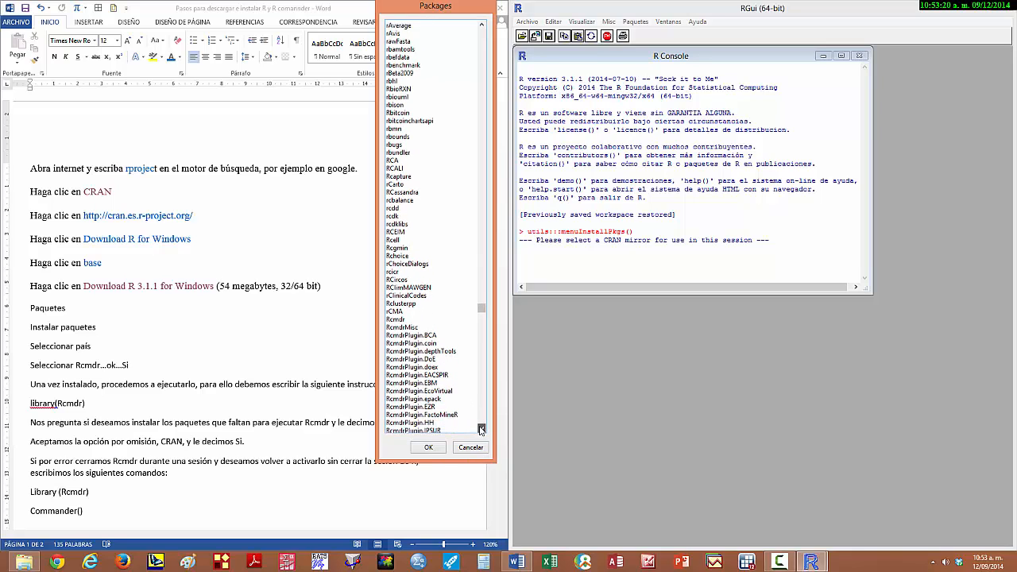
pyautogui.click(481, 429)
pyautogui.click(481, 428)
pyautogui.click(480, 428)
pyautogui.click(480, 428)
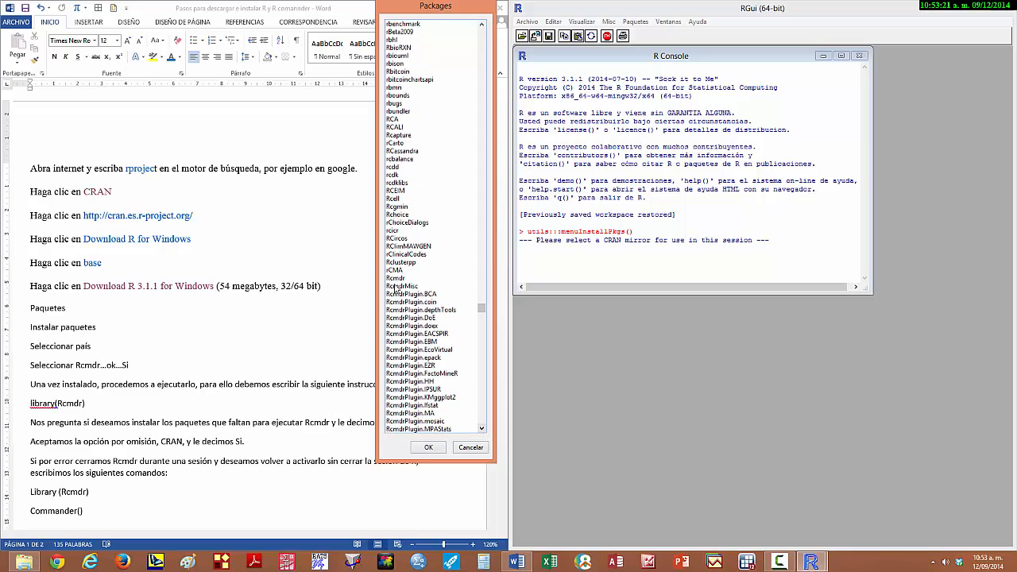
pyautogui.click(482, 429)
pyautogui.scroll(-4, 482, 429)
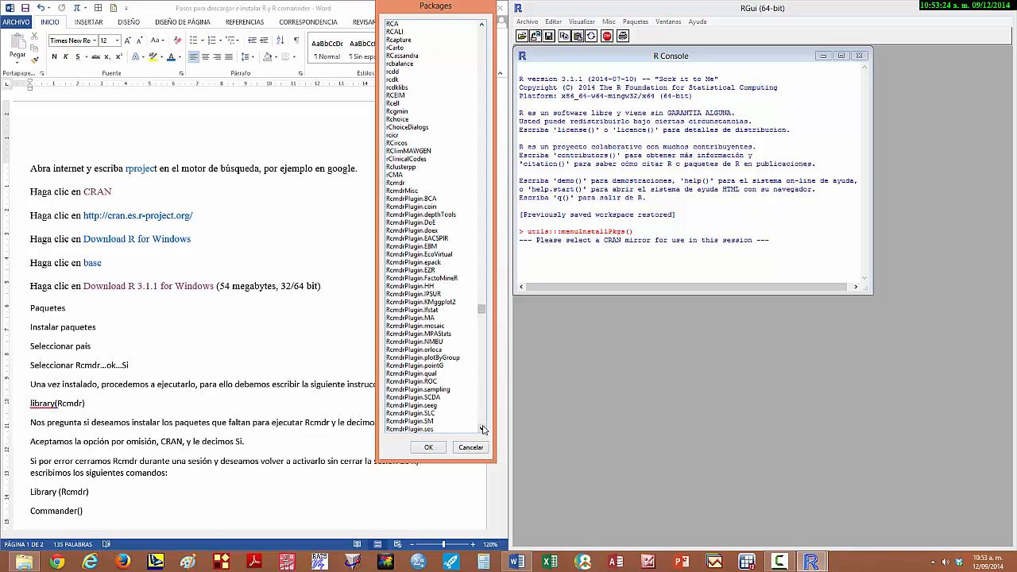
pyautogui.click(399, 184)
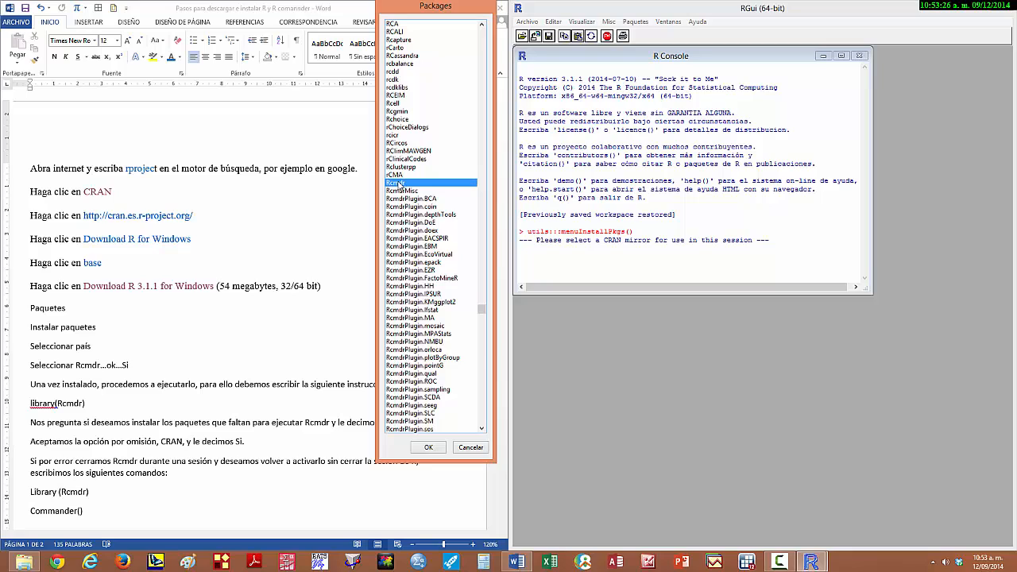
pyautogui.click(425, 447)
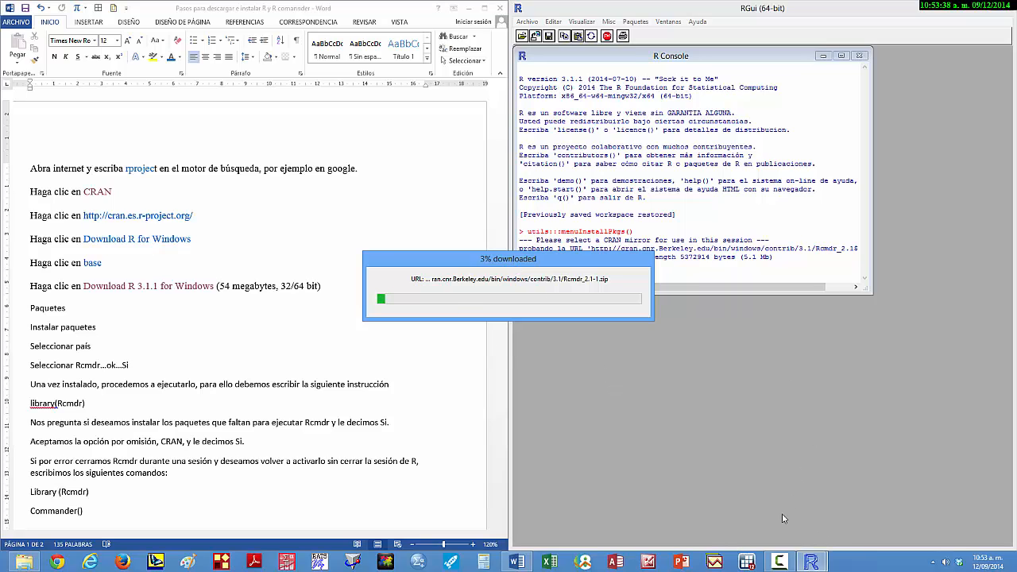
pyautogui.click(806, 501)
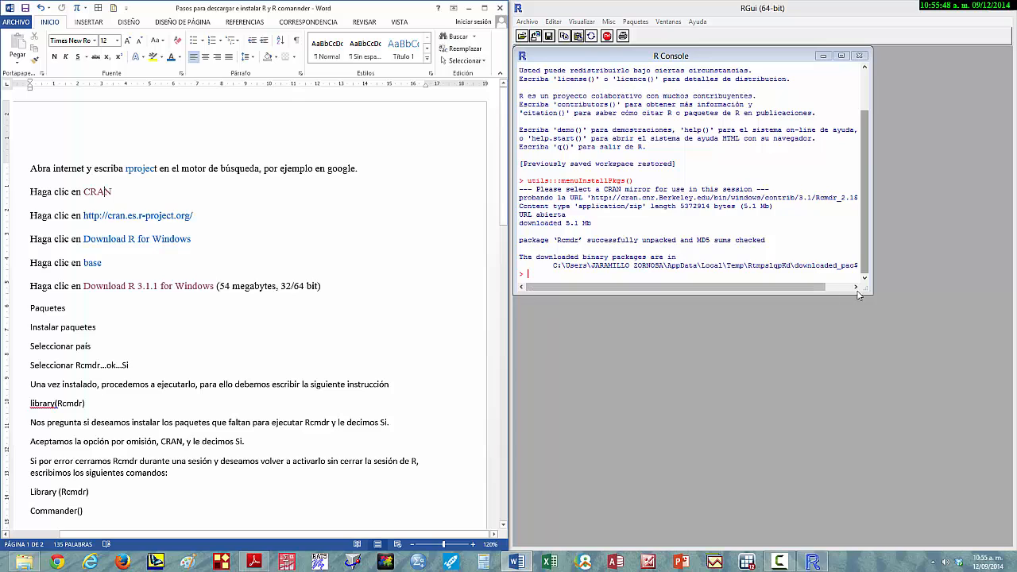
# - Run library(Rcmdr) in the R console and move the R Commander window over RGui, clear of the Word instructions
pyautogui.write('l')
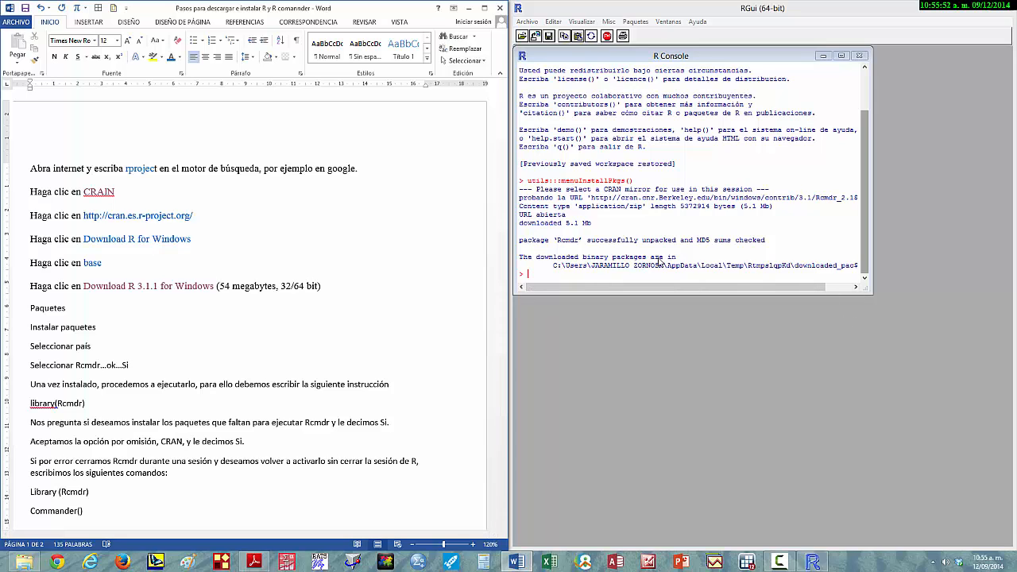
pyautogui.click(527, 275)
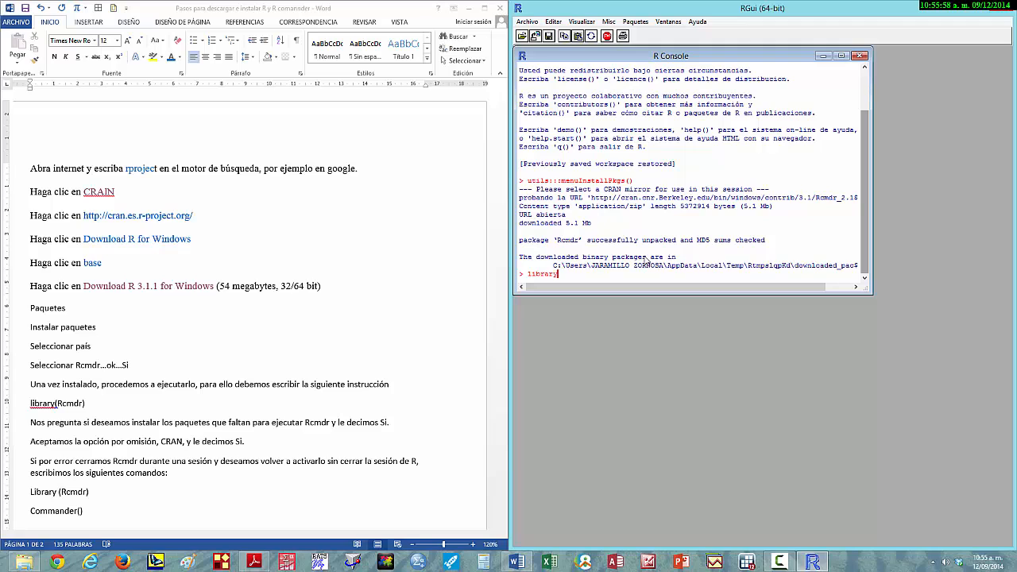
pyautogui.write('library')
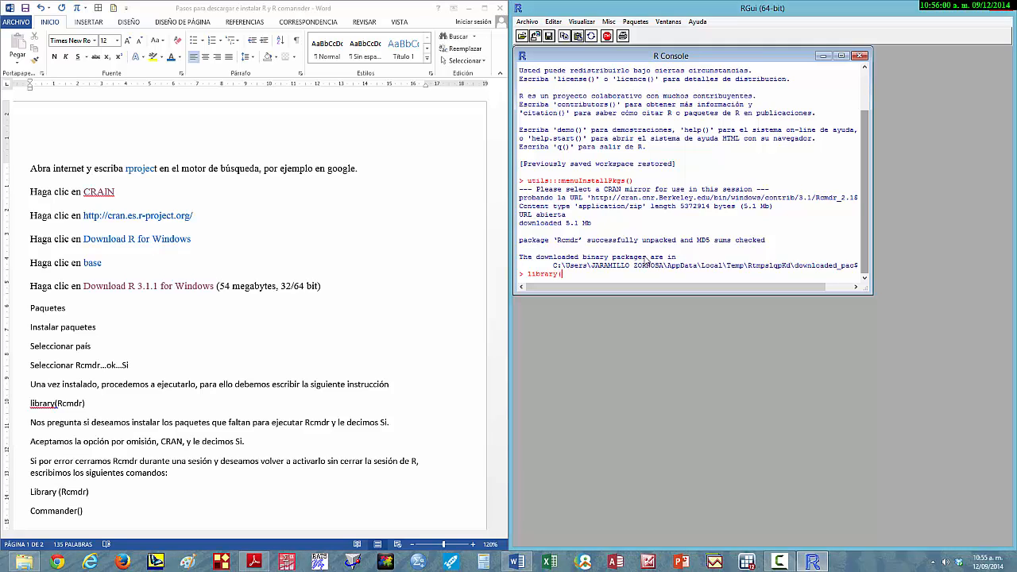
pyautogui.write('(')
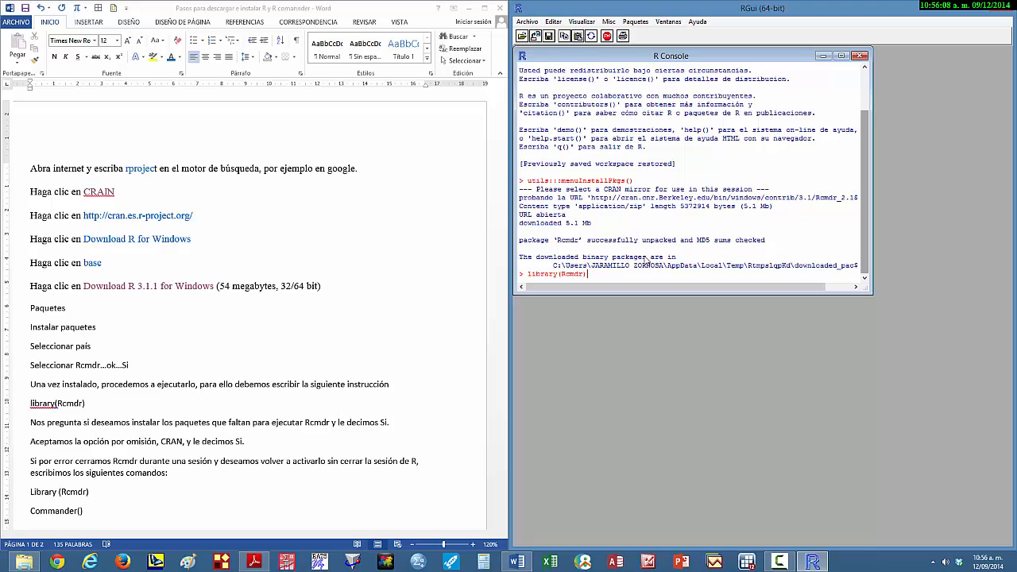
pyautogui.write('Rcmdr)')
pyautogui.press('Return')
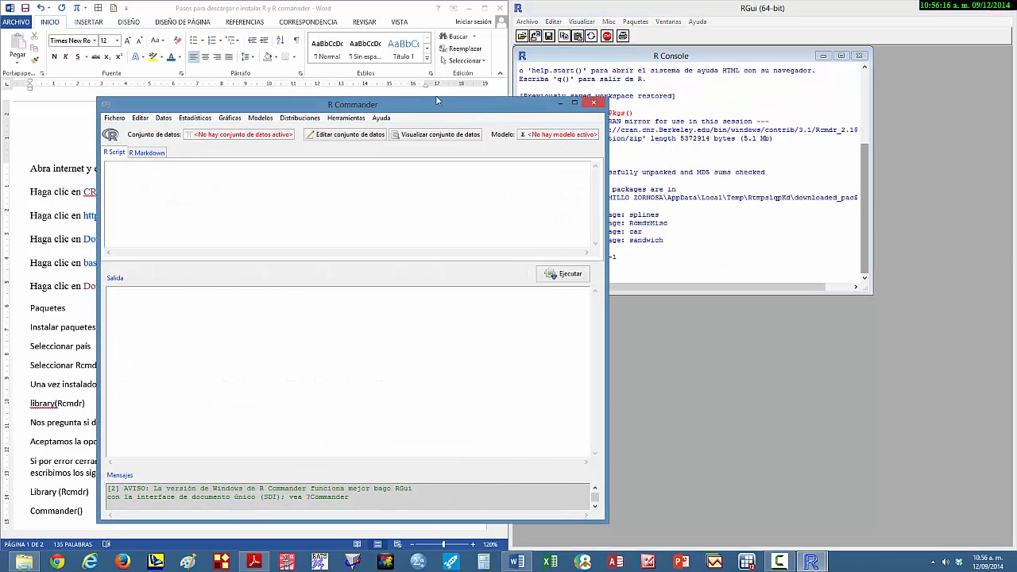
pyautogui.moveTo(422, 108); pyautogui.dragTo(834, 56)
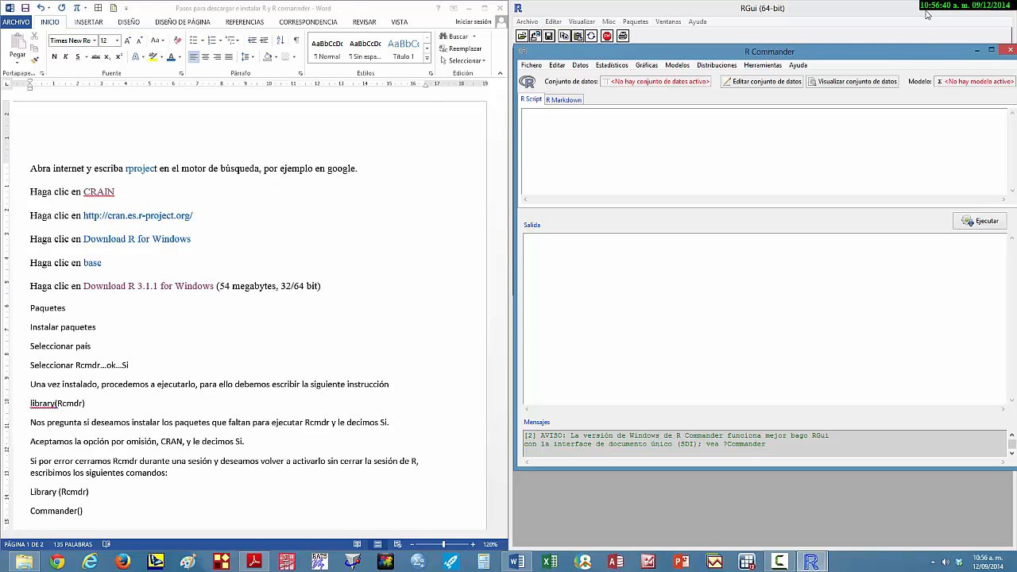
# - Maximize the RGui window, bring R Commander in front of it and maximize it as well
pyautogui.click(984, 8)
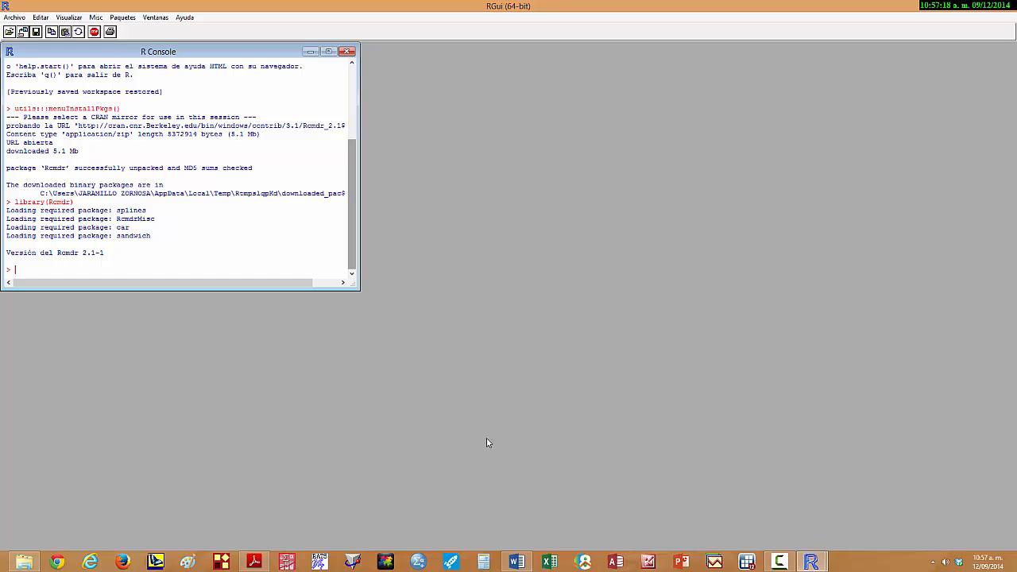
pyautogui.moveTo(812, 561)
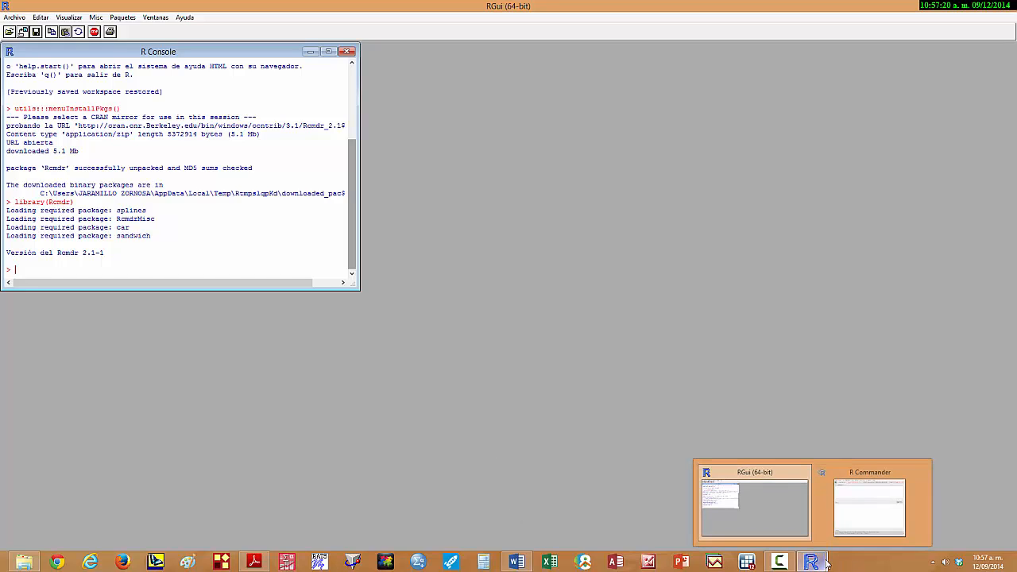
pyautogui.click(868, 509)
pyautogui.moveTo(796, 53); pyautogui.dragTo(599, 54)
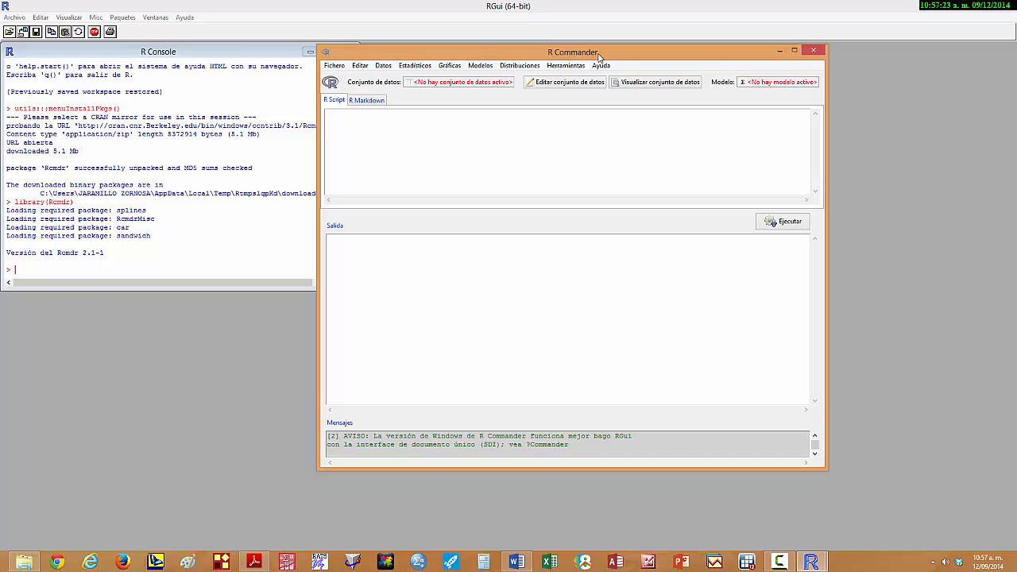
pyautogui.click(794, 51)
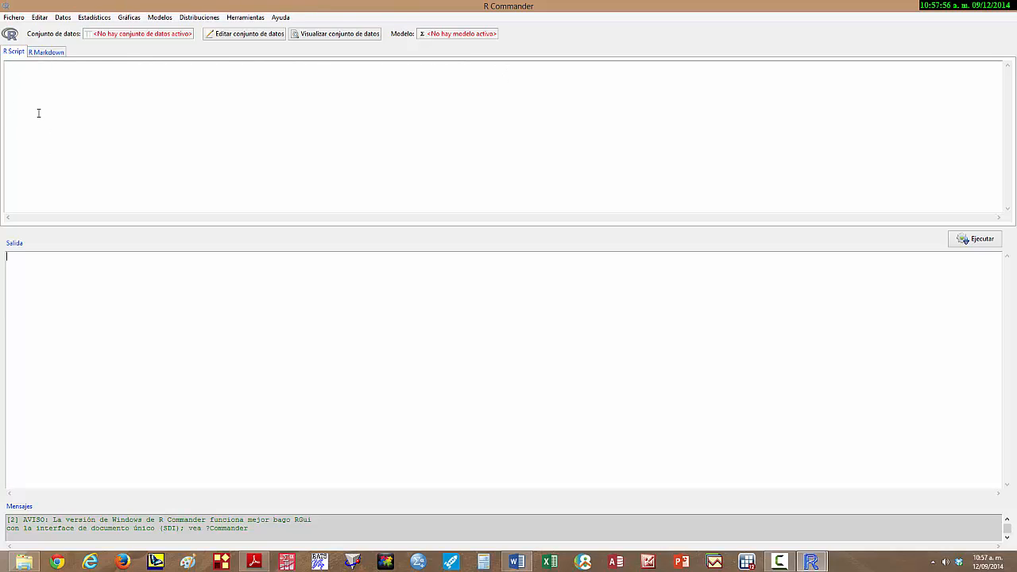
pyautogui.click(59, 18)
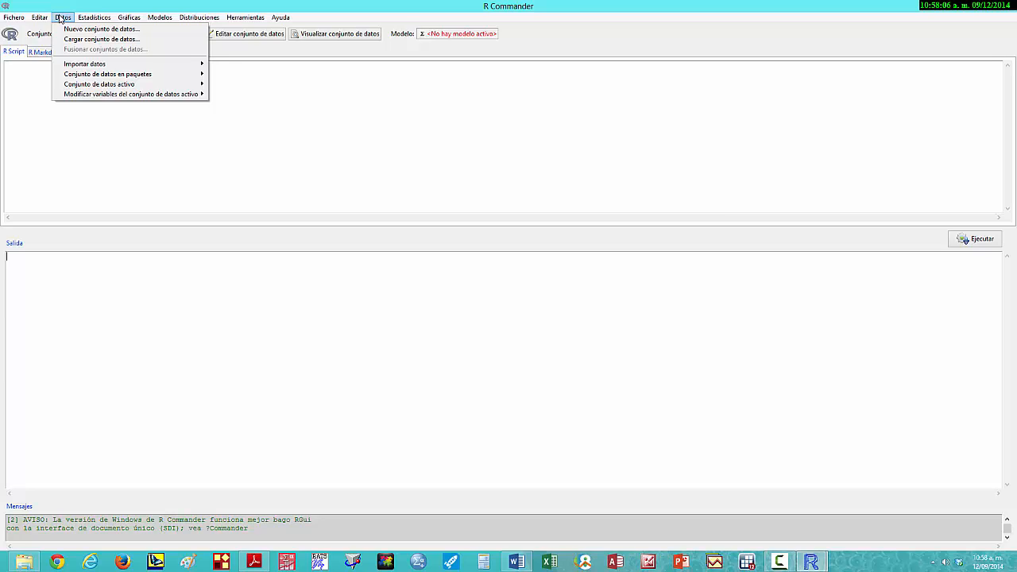
pyautogui.moveTo(100, 66)
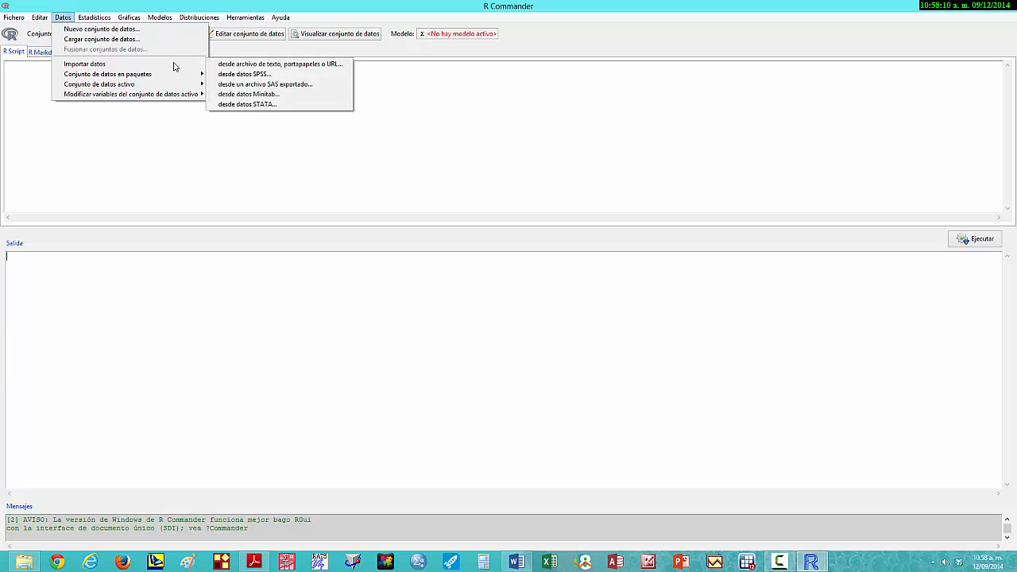
pyautogui.click(236, 65)
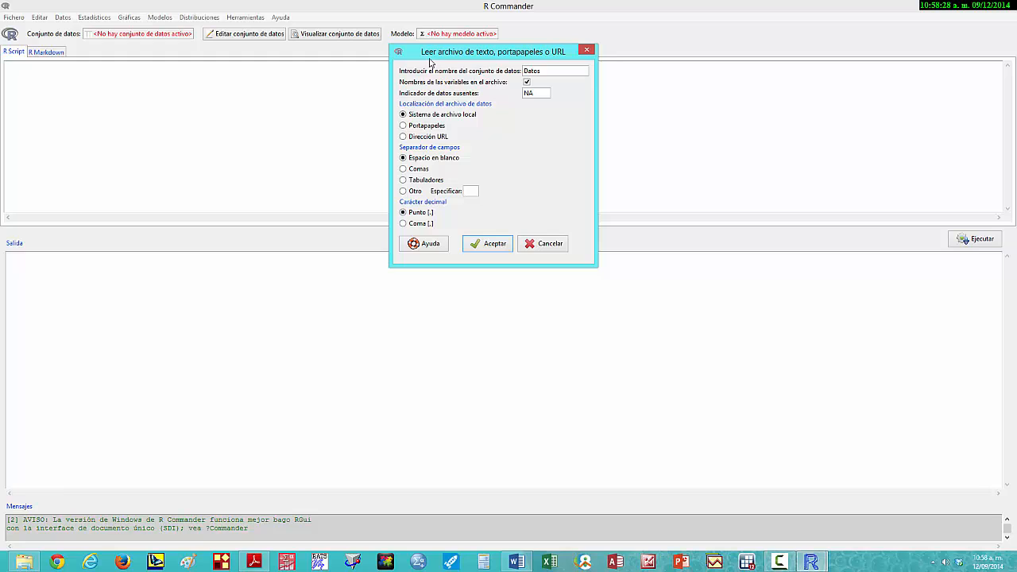
pyautogui.click(403, 127)
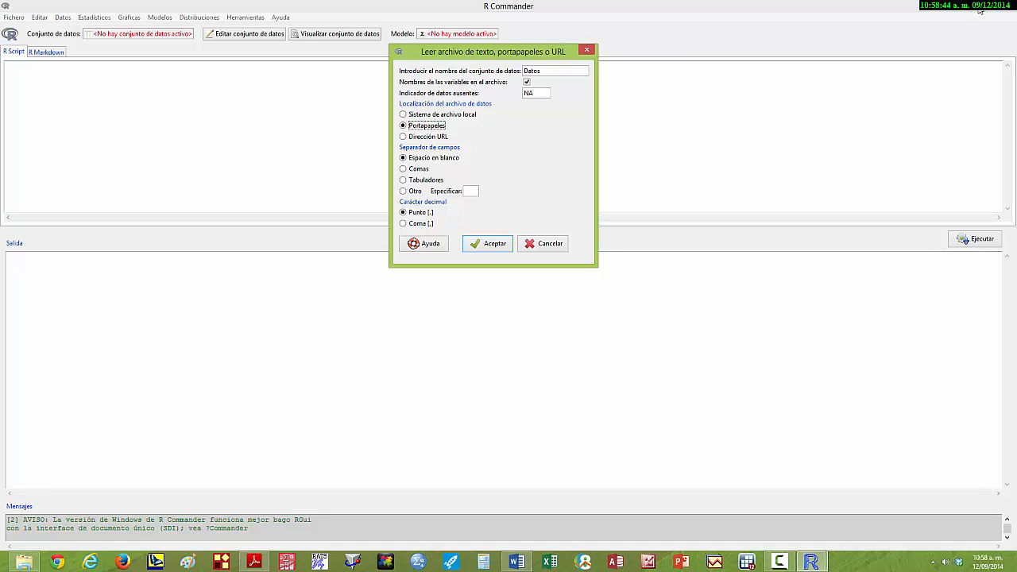
pyautogui.click(547, 243)
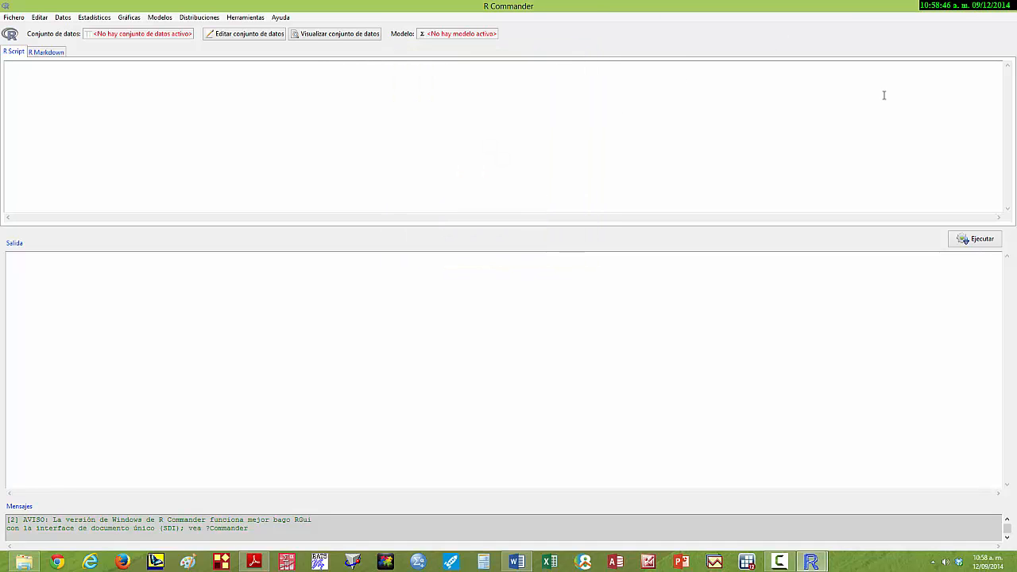
# - Minimize the open windows to reach the desktop and open the workbook Datos ejercicios capítulos 1, 2 y 3 in Excel
pyautogui.click(987, 8)
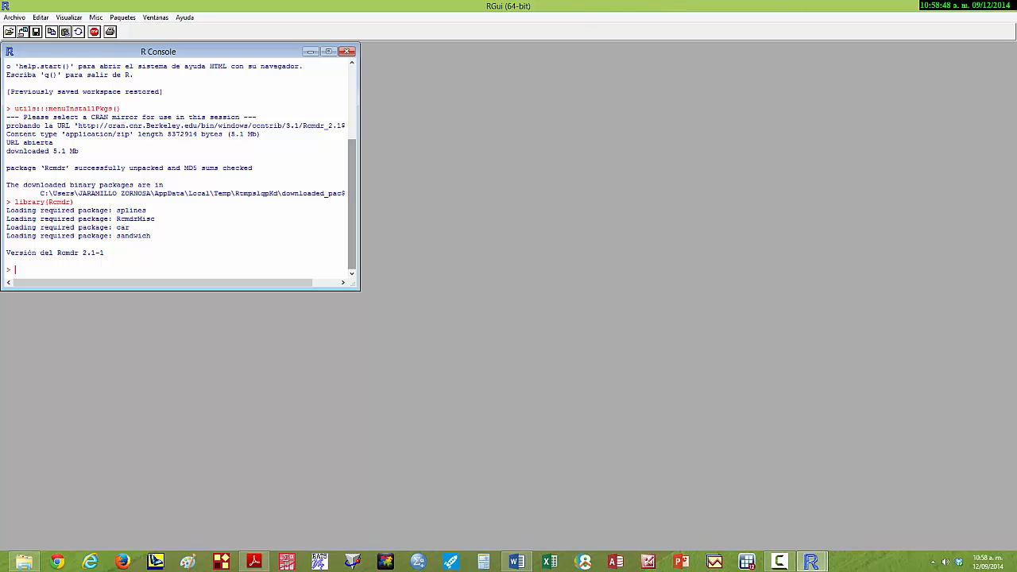
pyautogui.click(968, 7)
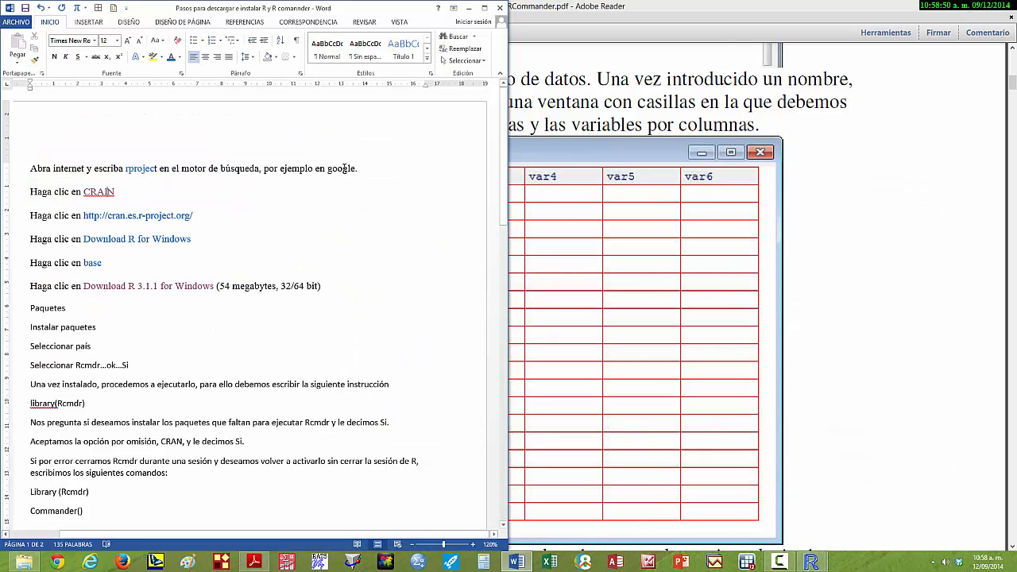
pyautogui.click(968, 7)
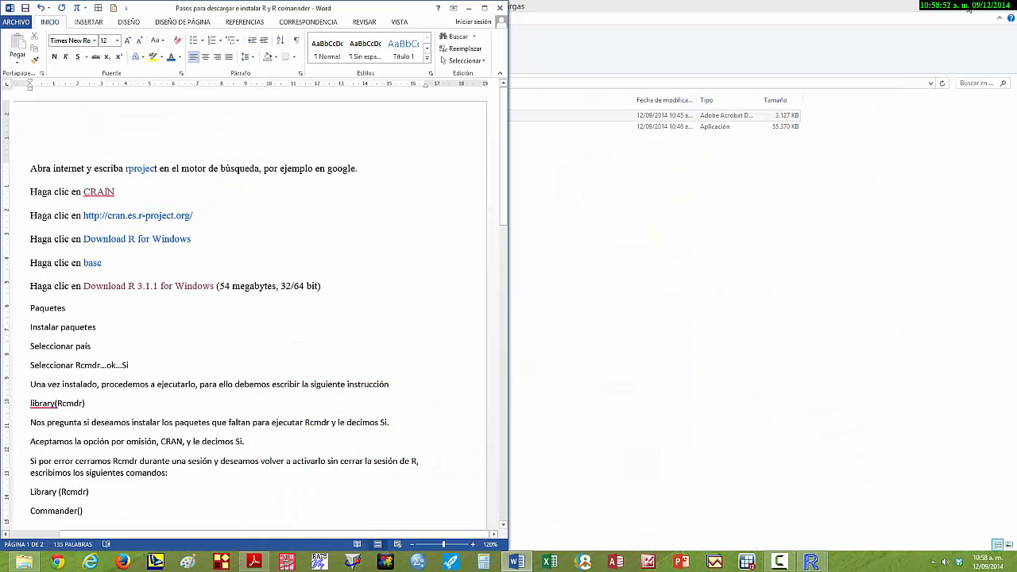
pyautogui.click(468, 8)
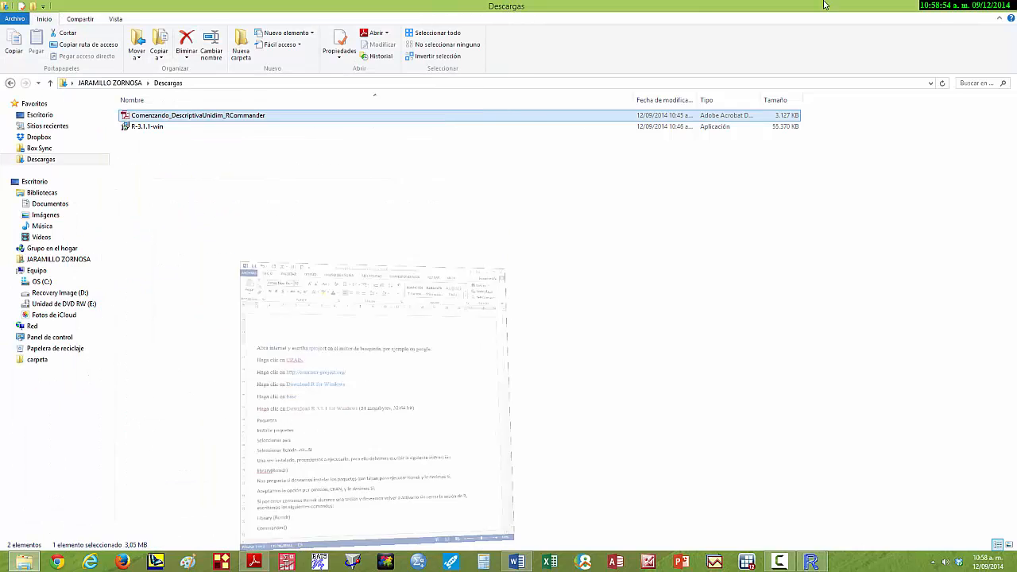
pyautogui.click(970, 8)
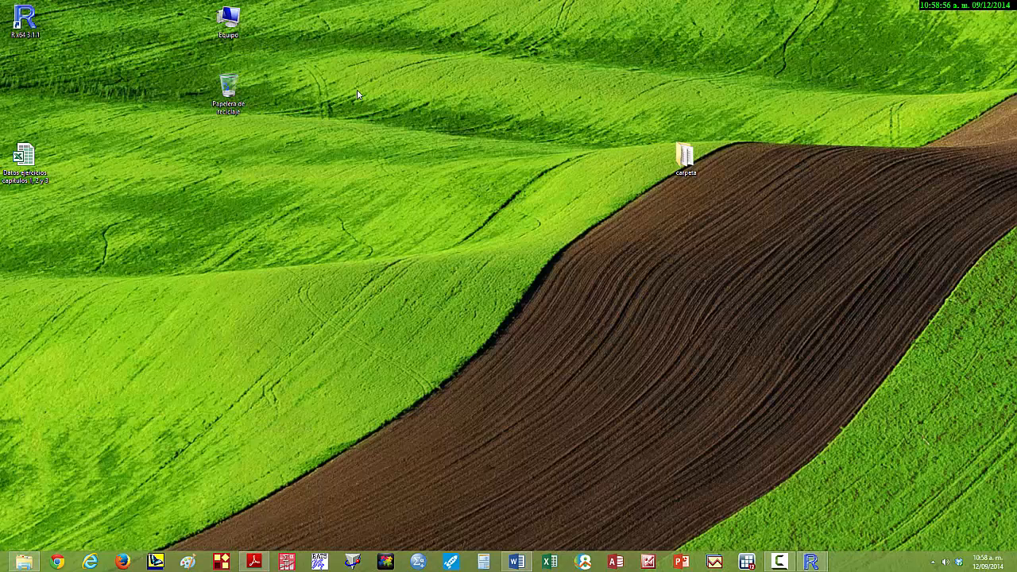
pyautogui.click(22, 156)
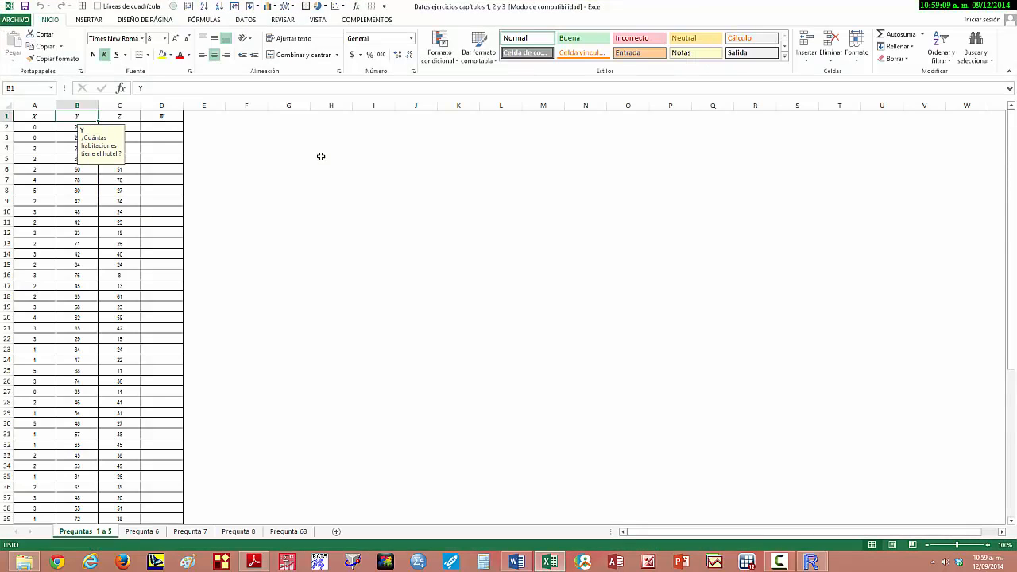
# - Copy the X, Y and Z columns with their headings, A1:C61, from the Preguntas 1 a 5 sheet
pyautogui.click(31, 115)
pyautogui.hotkey('shift', 'Right')
pyautogui.hotkey('shift', 'Right')
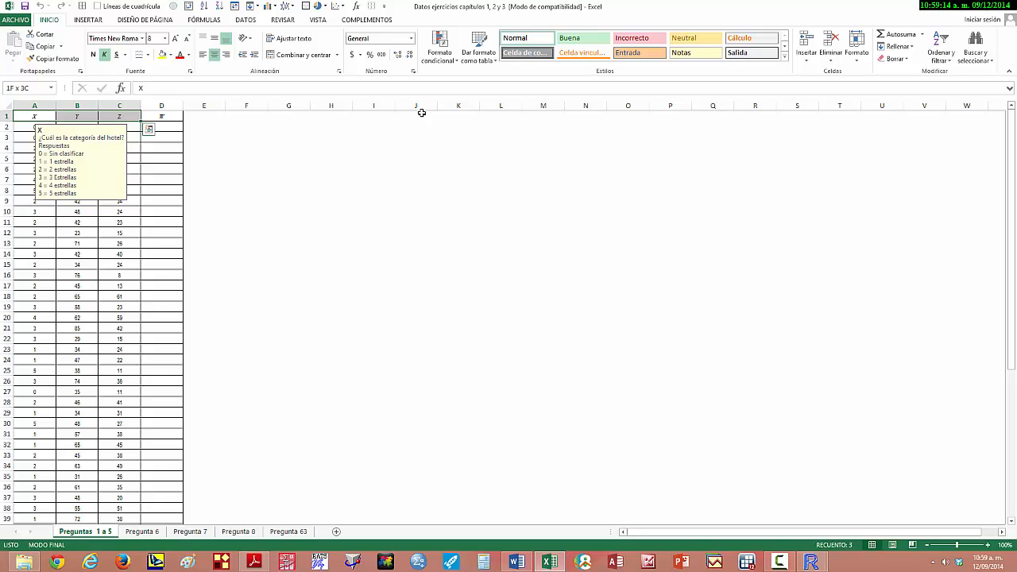
pyautogui.hotkey('ctrl', 'shift', 'Down')
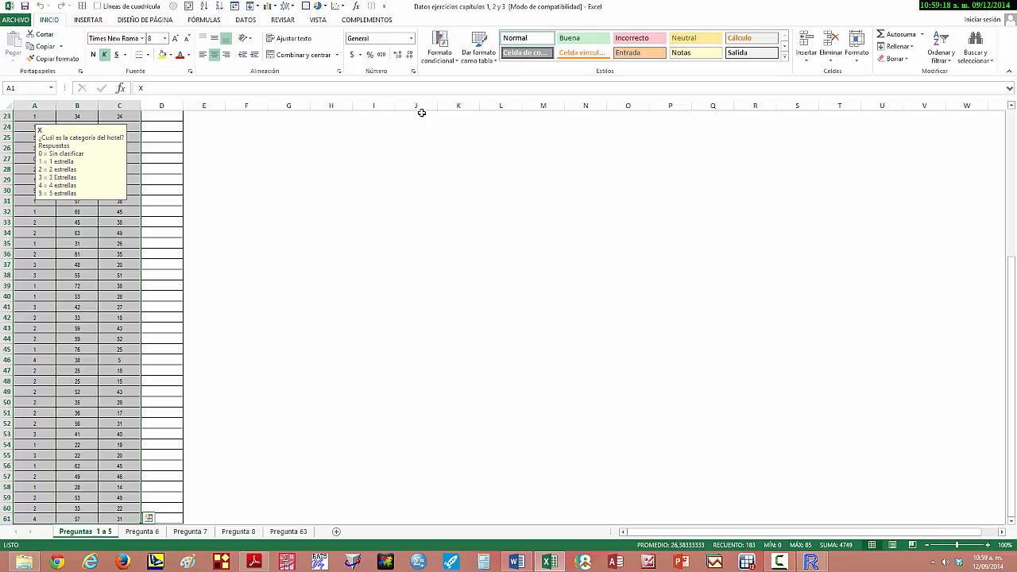
pyautogui.hotkey('ctrl', 'c')
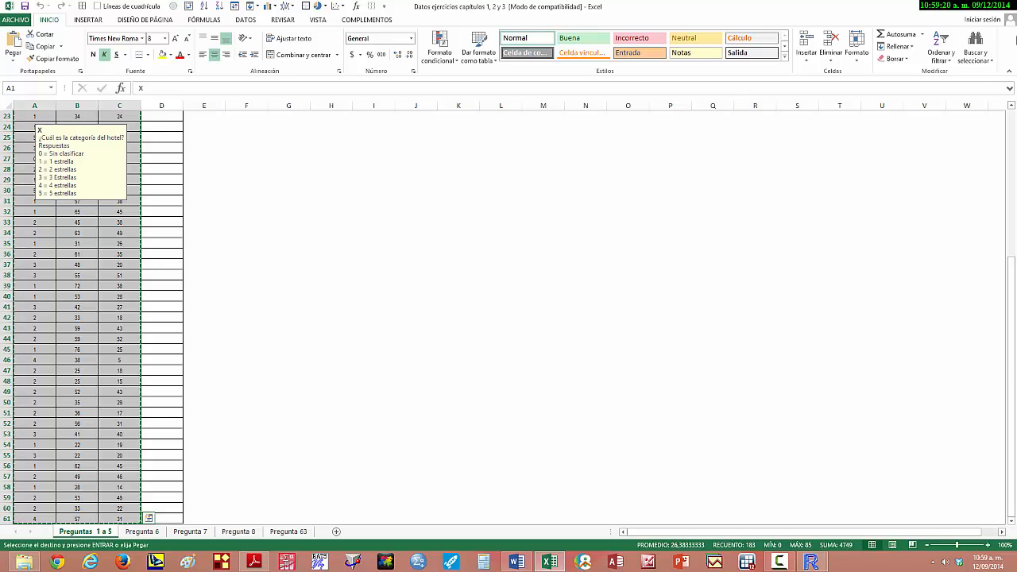
# - Read the notes on the Y, Z and W column headings in row 1 to see what each variable means
pyautogui.moveTo(1013, 304); pyautogui.dragTo(1016, 192)
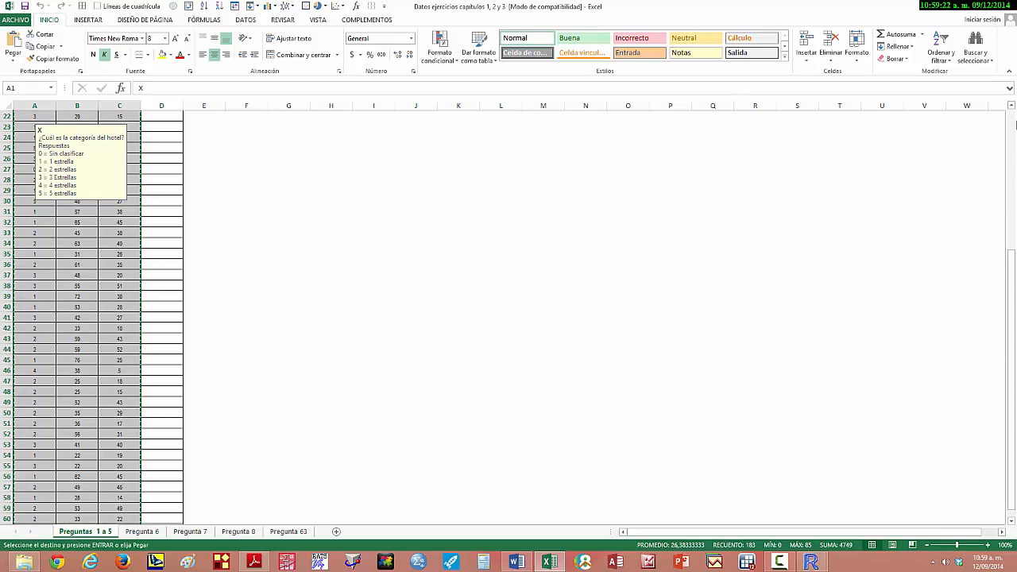
pyautogui.moveTo(1014, 246); pyautogui.dragTo(1014, 119)
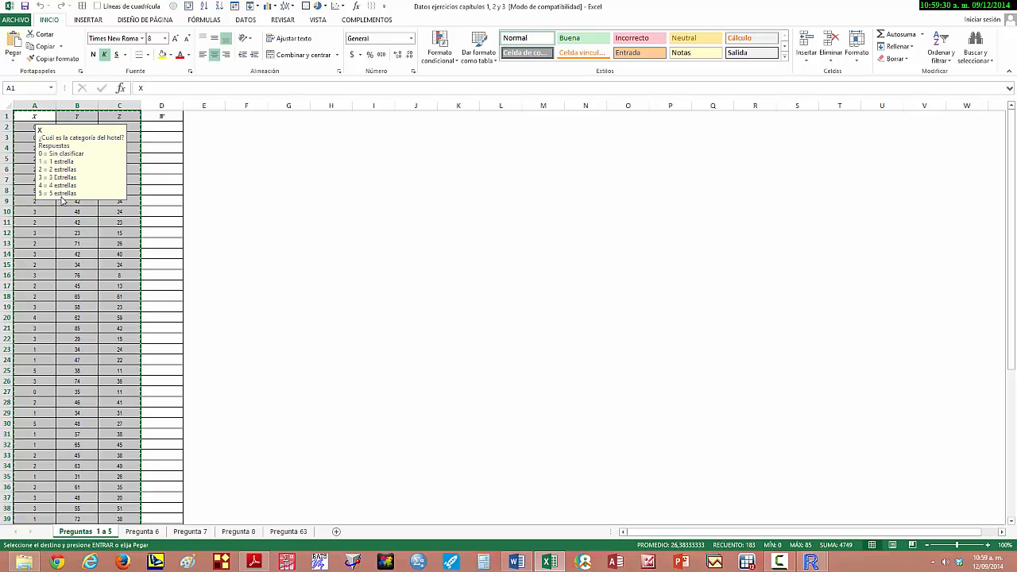
pyautogui.click(75, 116)
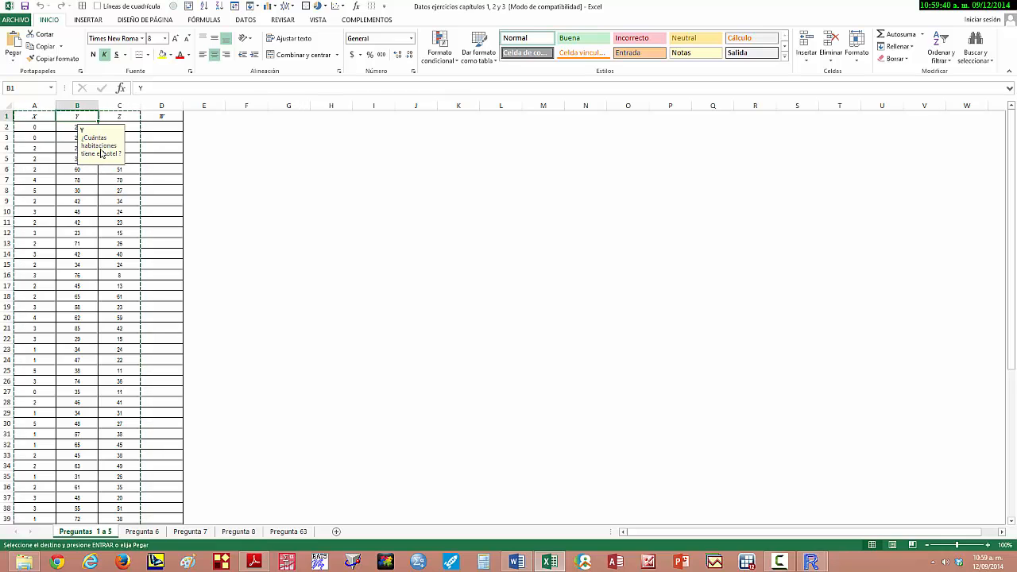
pyautogui.click(123, 117)
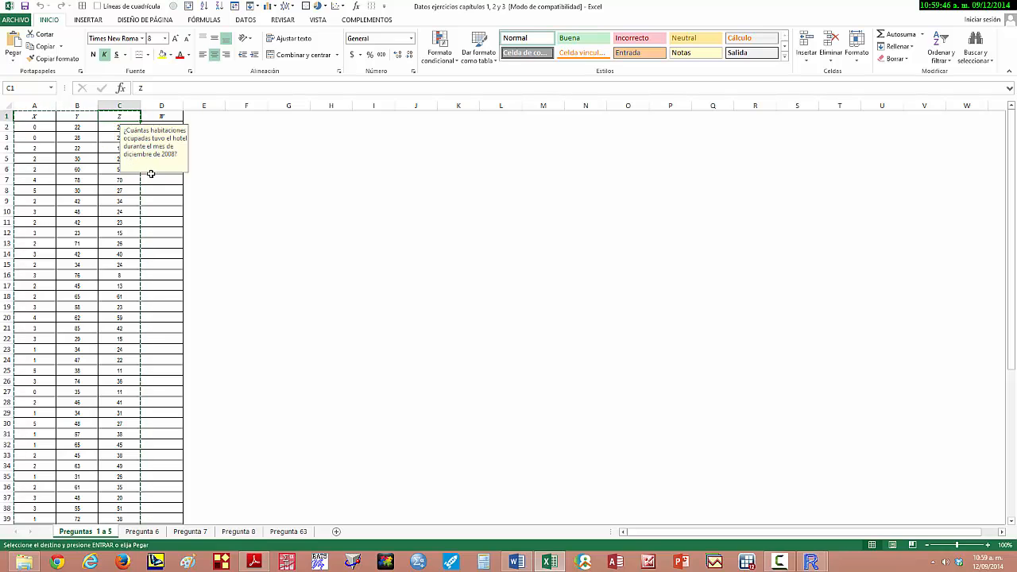
pyautogui.click(164, 116)
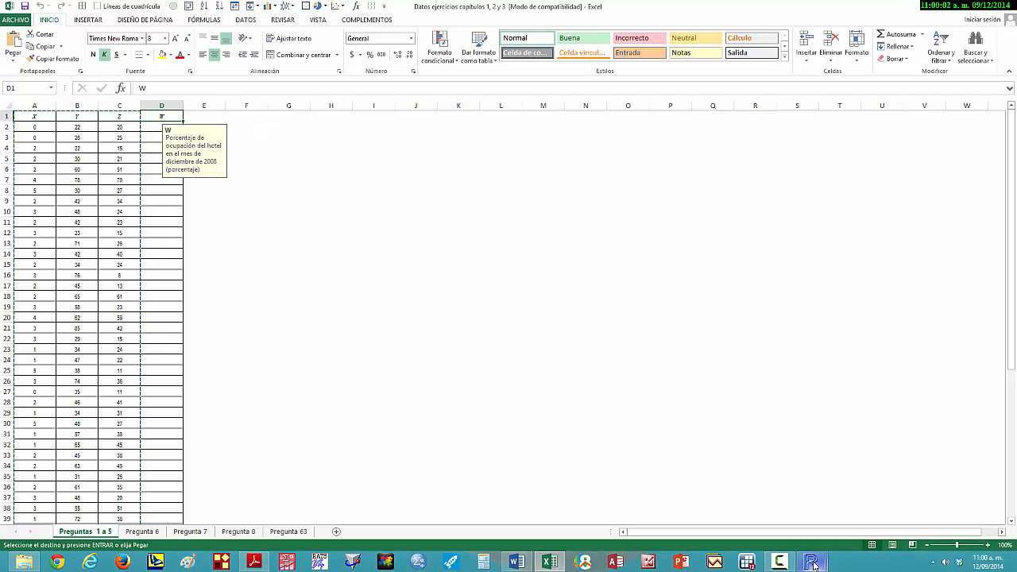
# - Switch to R Commander and import the clipboard data as Datos, with tabs as field separator and comma as decimal character
pyautogui.moveTo(812, 564)
pyautogui.click(848, 515)
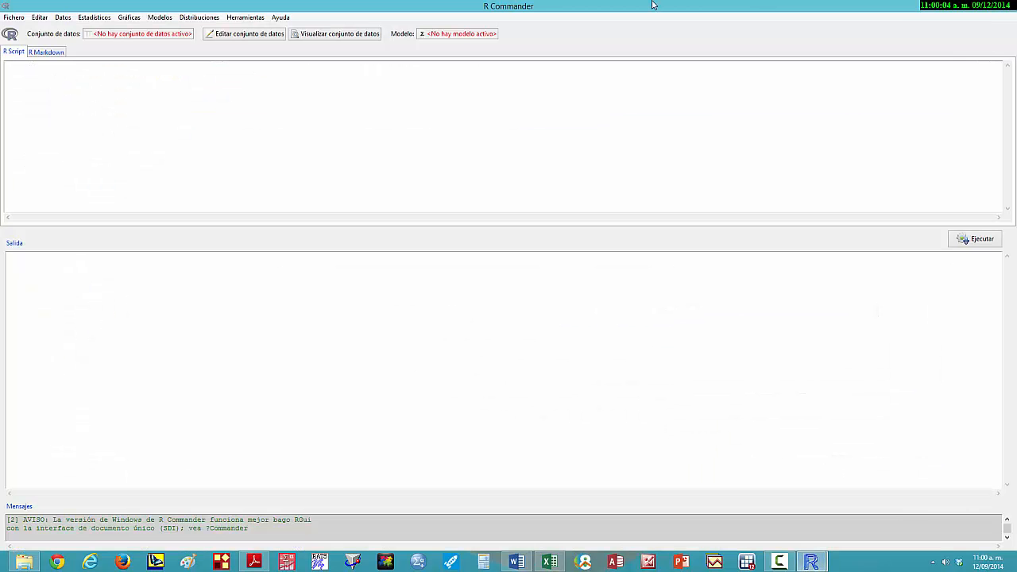
pyautogui.click(63, 17)
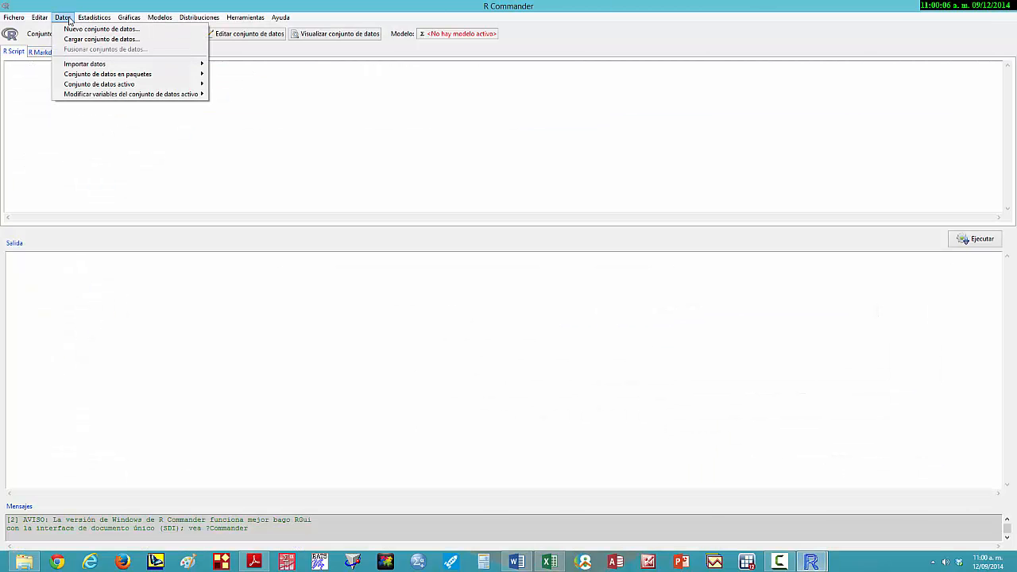
pyautogui.moveTo(88, 67)
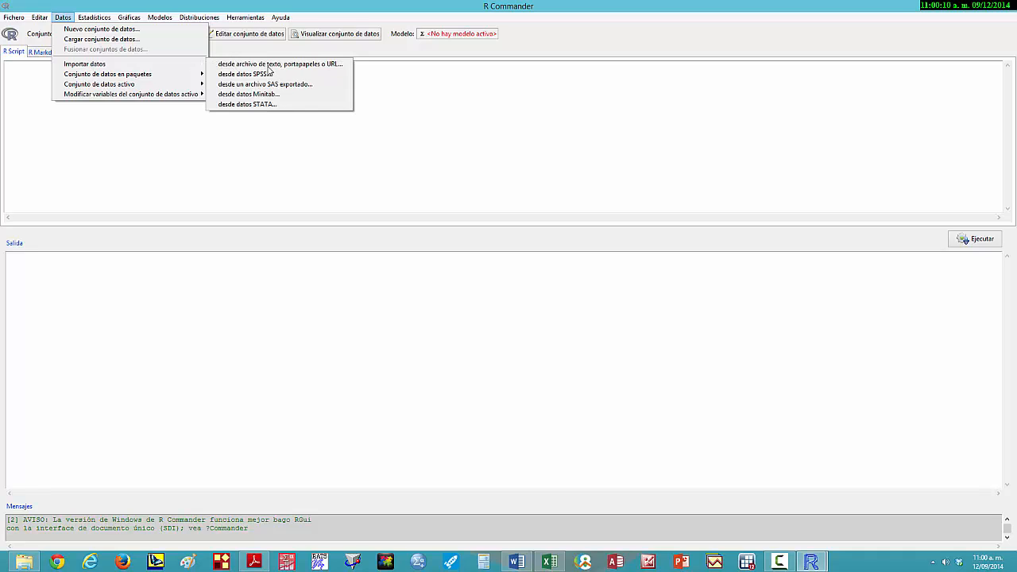
pyautogui.click(329, 67)
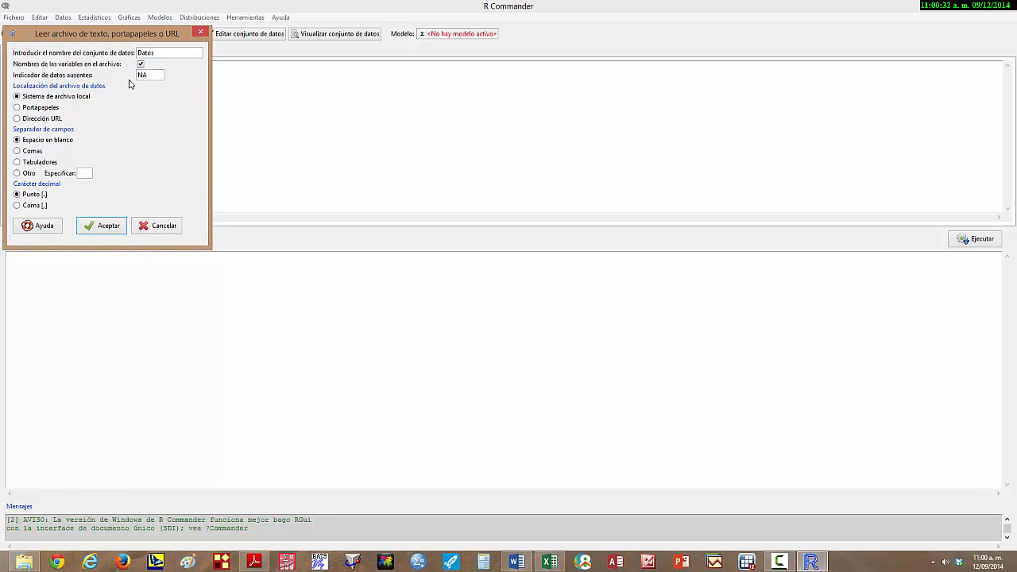
pyautogui.click(16, 110)
pyautogui.click(18, 163)
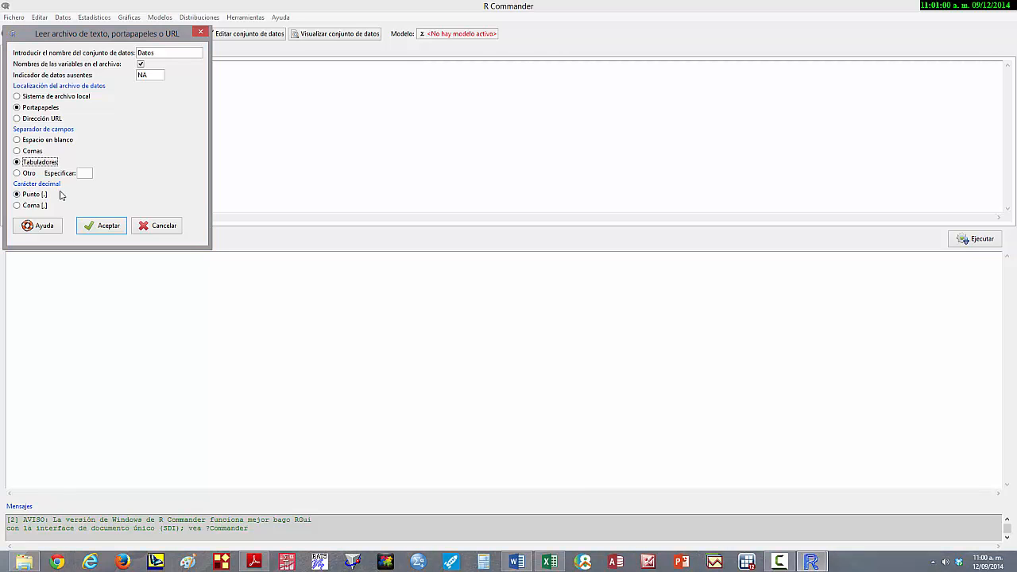
pyautogui.click(17, 206)
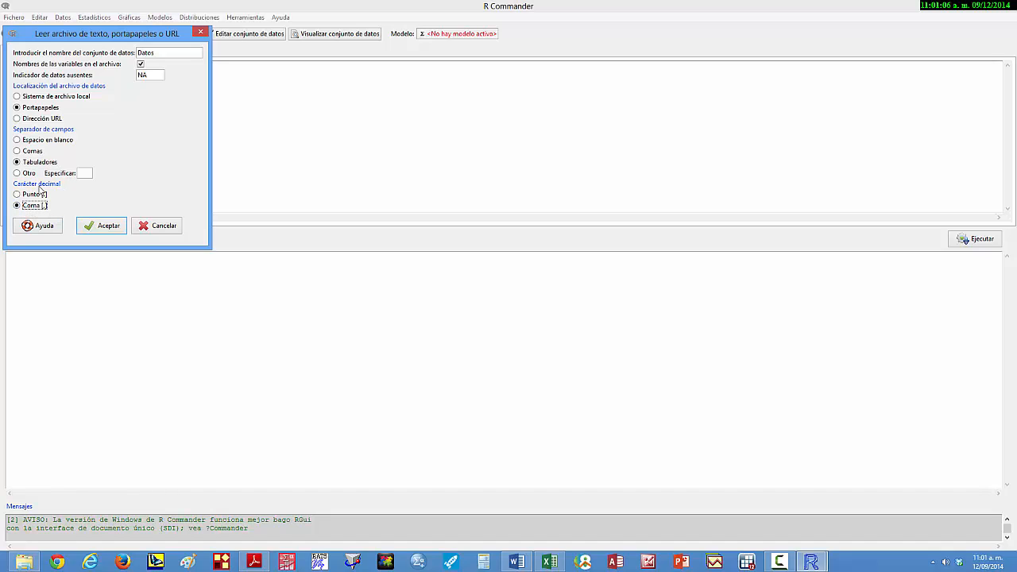
pyautogui.click(101, 227)
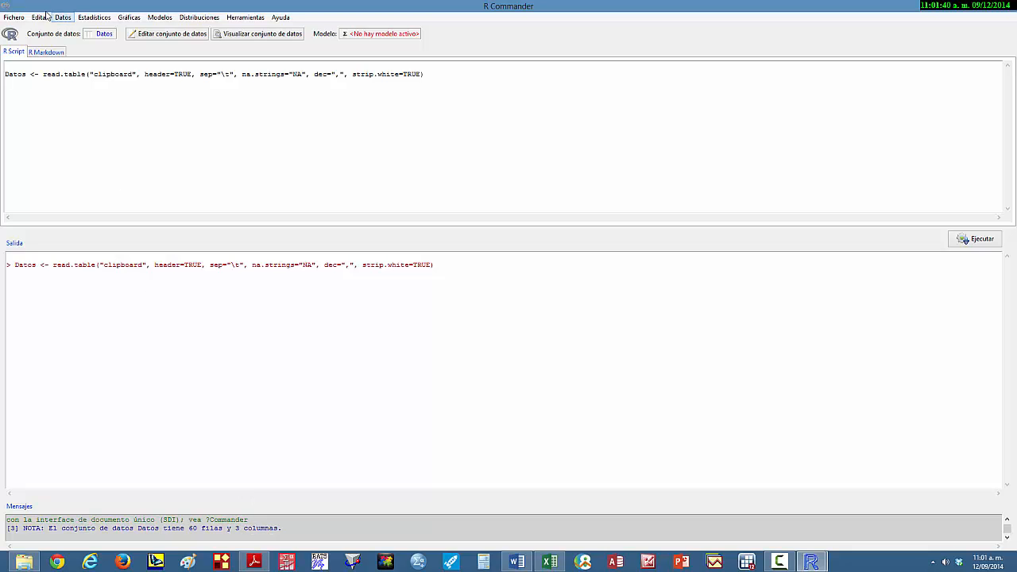
# - Check the imported Datos data set in the Data Editor and in the data viewer, closing each window
pyautogui.click(164, 35)
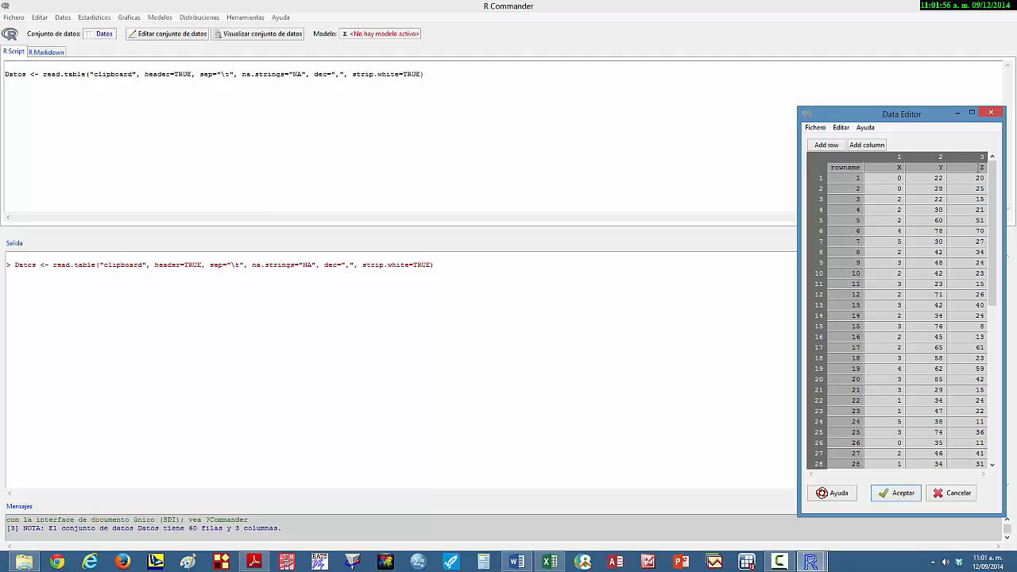
pyautogui.click(993, 114)
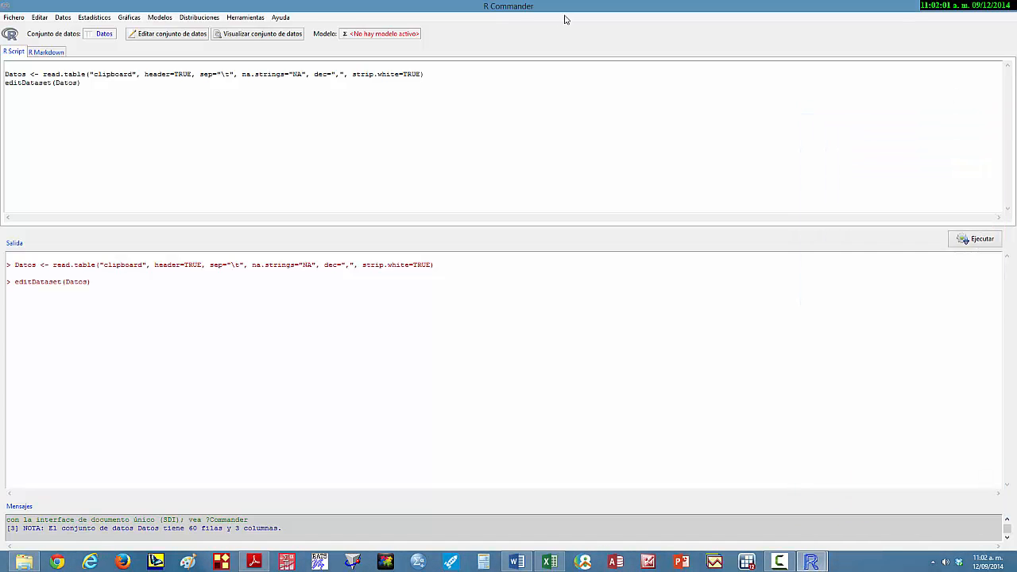
pyautogui.click(246, 35)
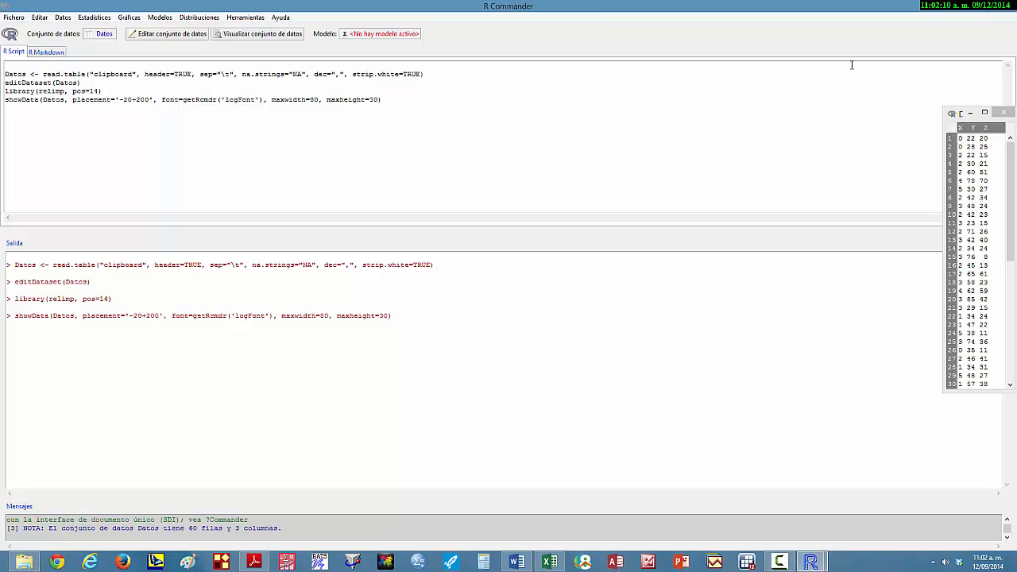
pyautogui.click(1002, 112)
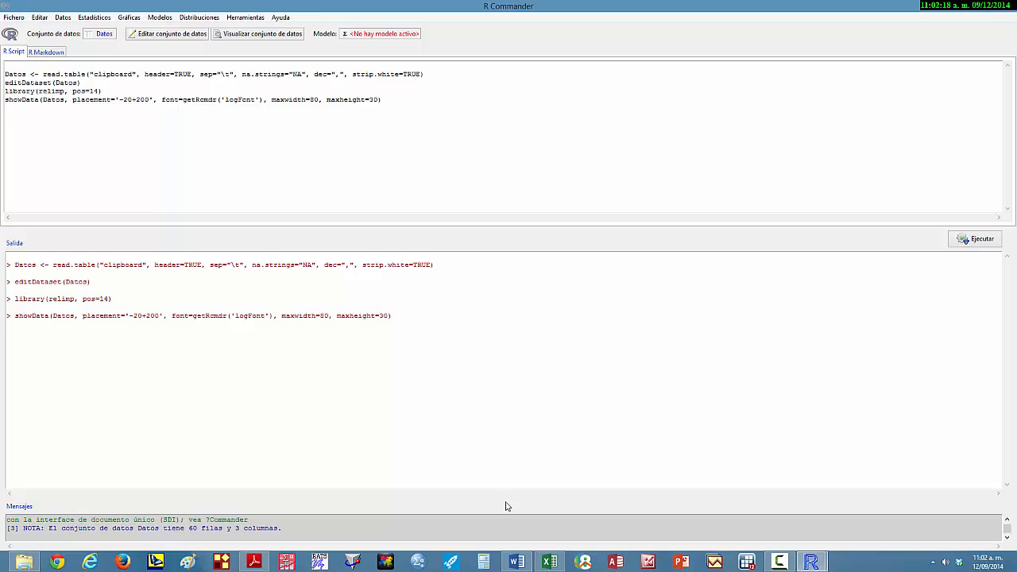
# - Switch to the Word instructions, maximize them and review the first items of the ANÁLISIS DESCRIPTIVO list on page 2
pyautogui.moveTo(520, 564)
pyautogui.moveTo(525, 523)
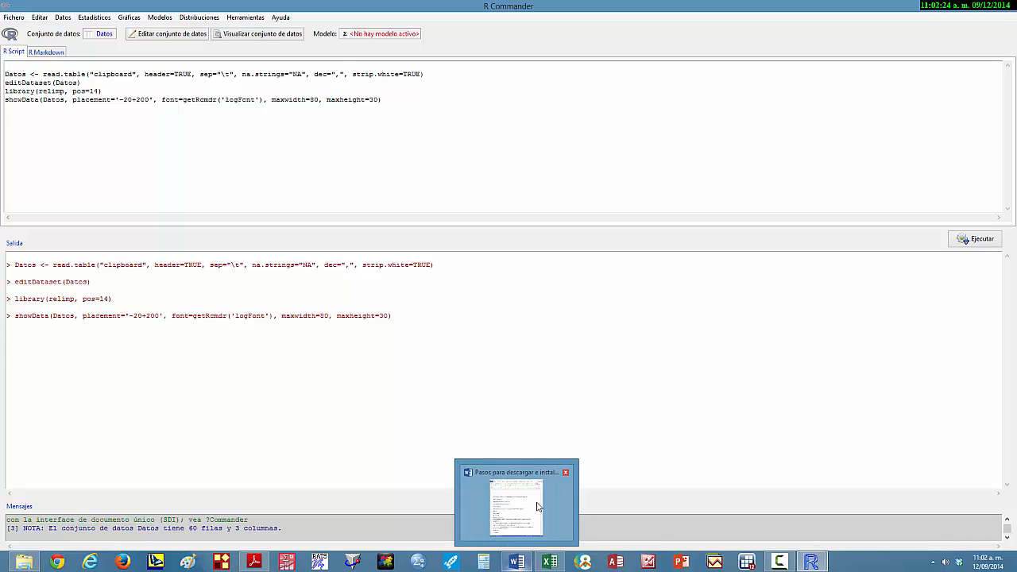
pyautogui.click(522, 538)
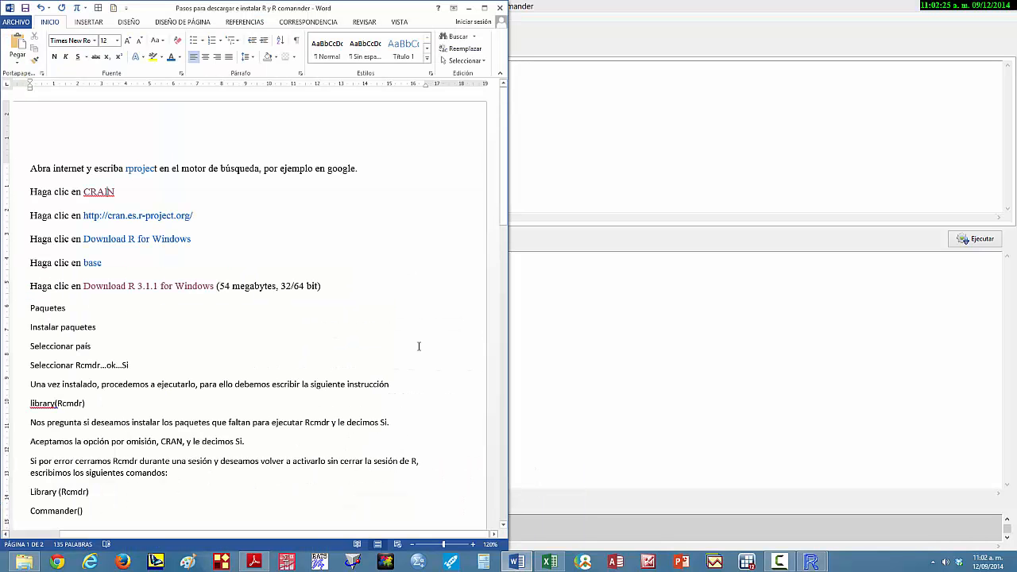
pyautogui.click(484, 8)
pyautogui.scroll(-12, 722, 381)
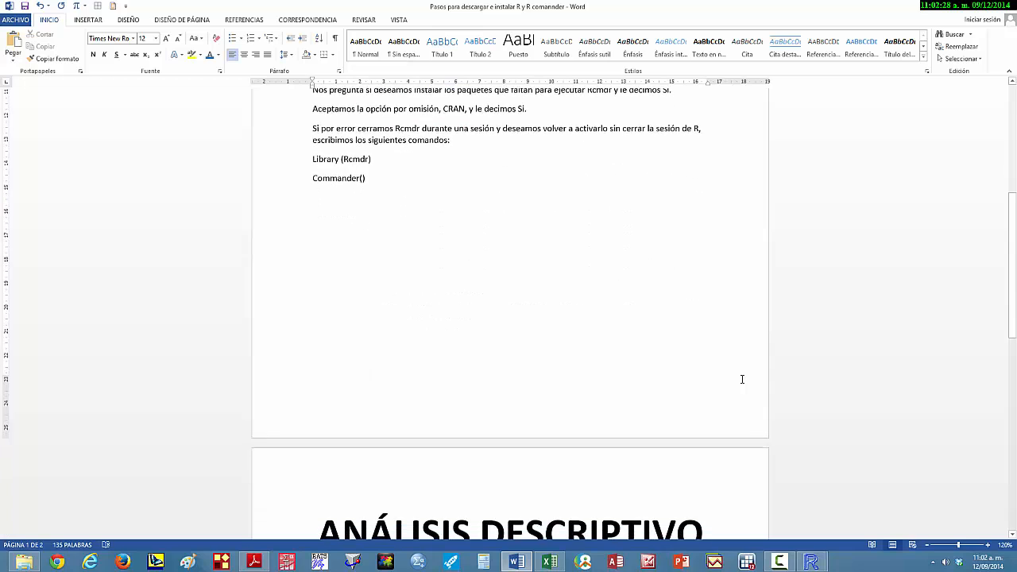
pyautogui.scroll(-3, 742, 379)
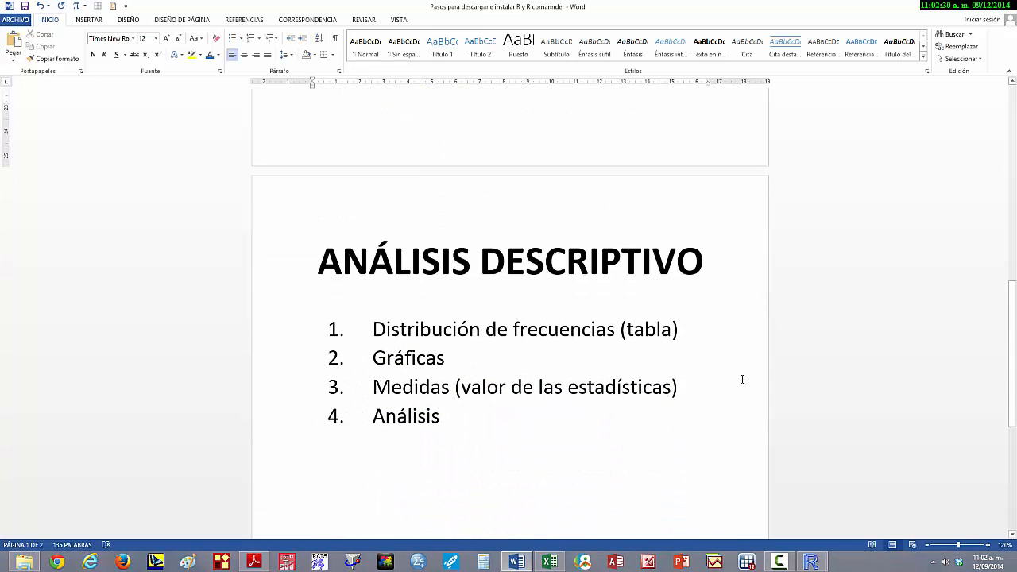
pyautogui.click(369, 328)
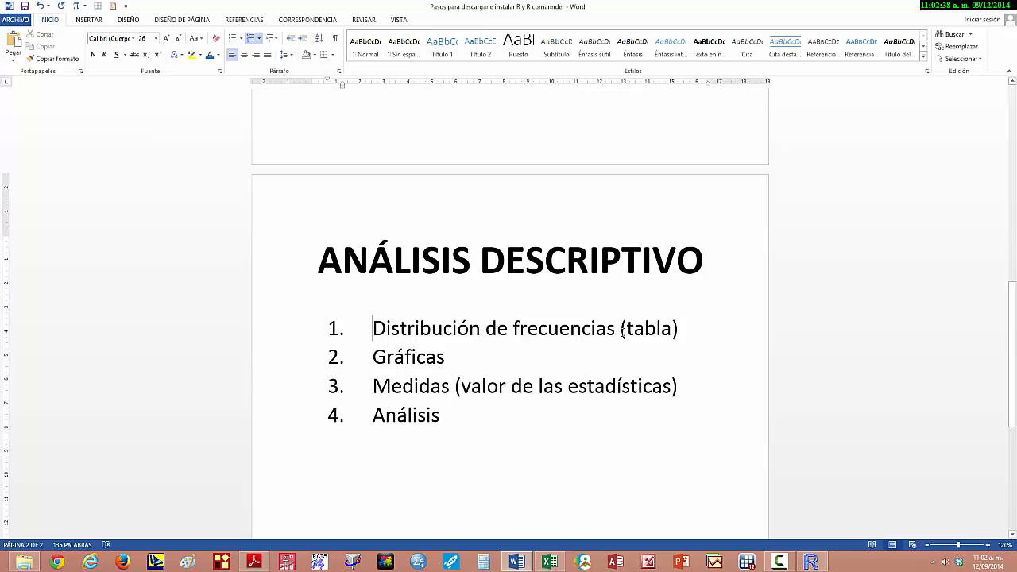
pyautogui.click(370, 358)
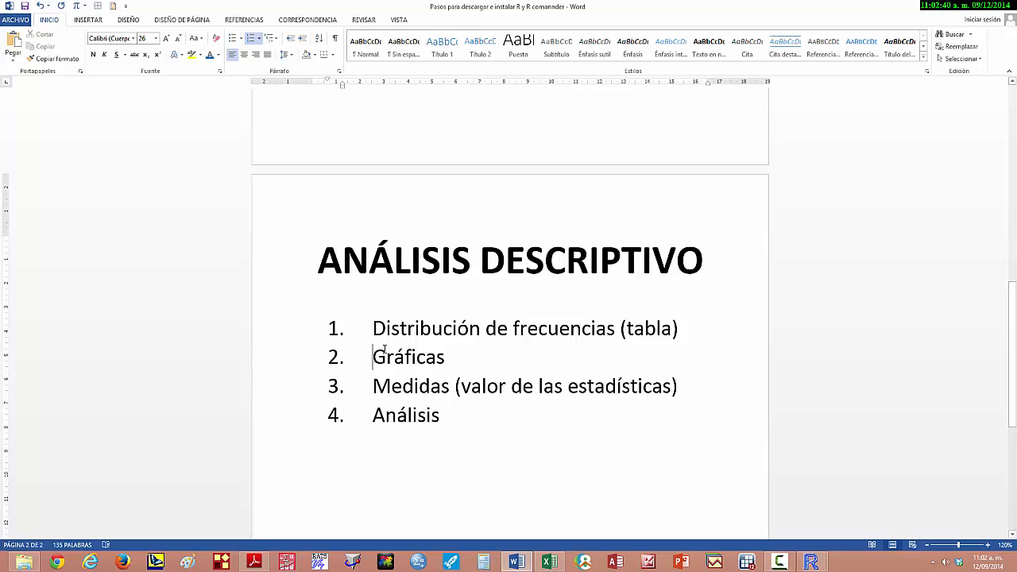
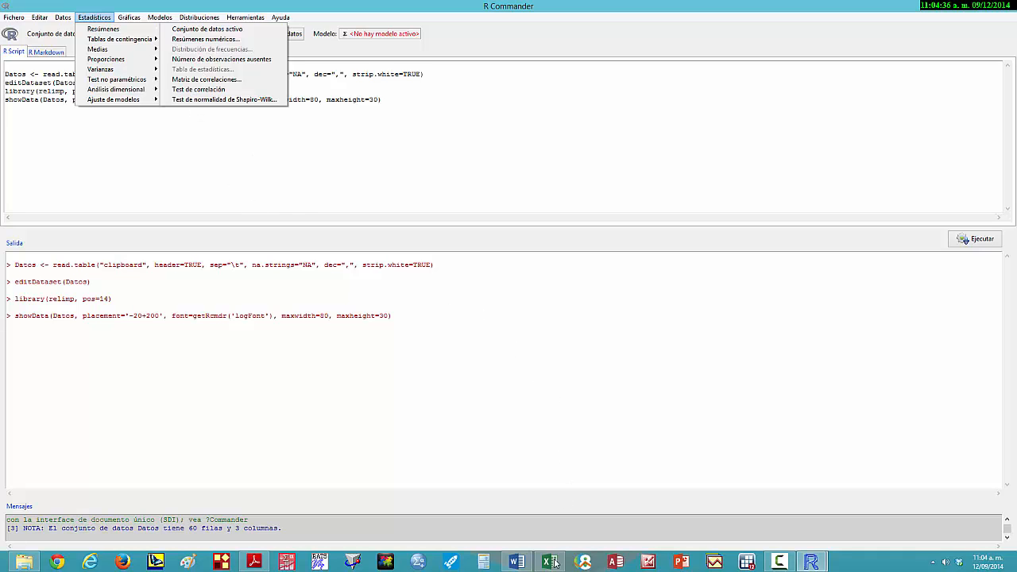
# - Switch to Word to recheck the ANÁLISIS DESCRIPTIVO list and return to R Commander
pyautogui.click(517, 562)
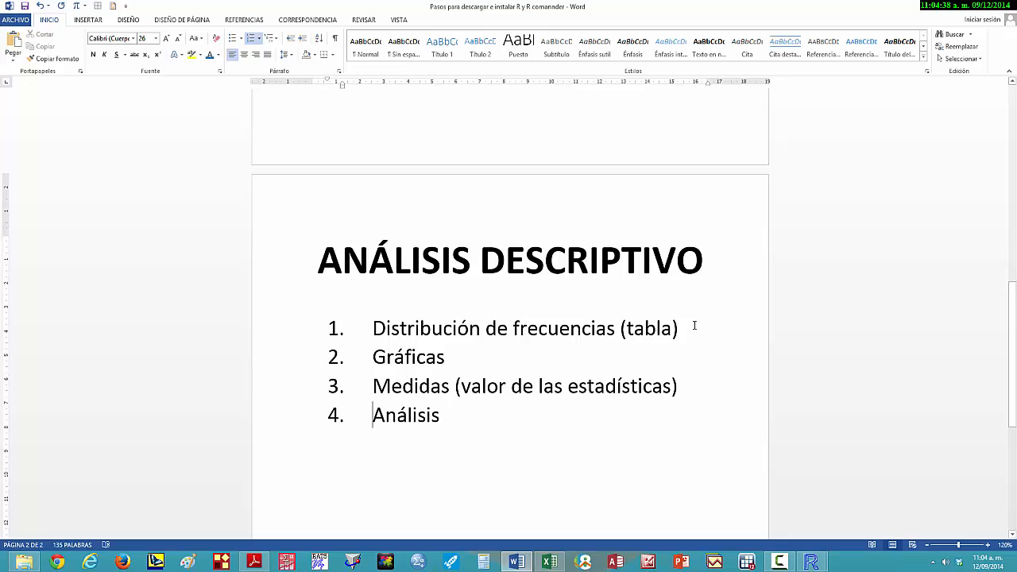
pyautogui.click(814, 562)
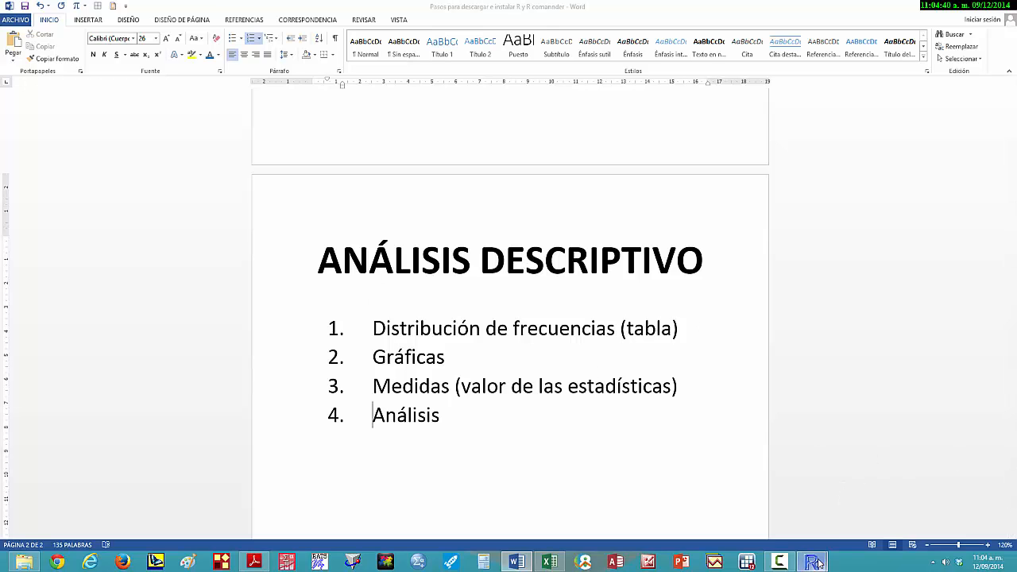
pyautogui.click(869, 500)
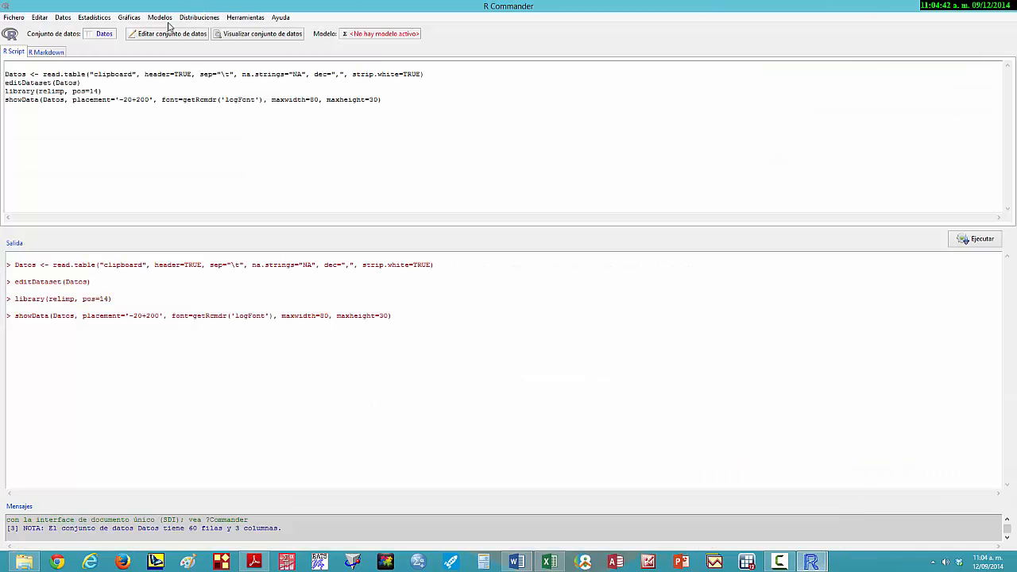
# - Start a histogram of variable Y with the axis scale set to Porcentajes
pyautogui.click(127, 19)
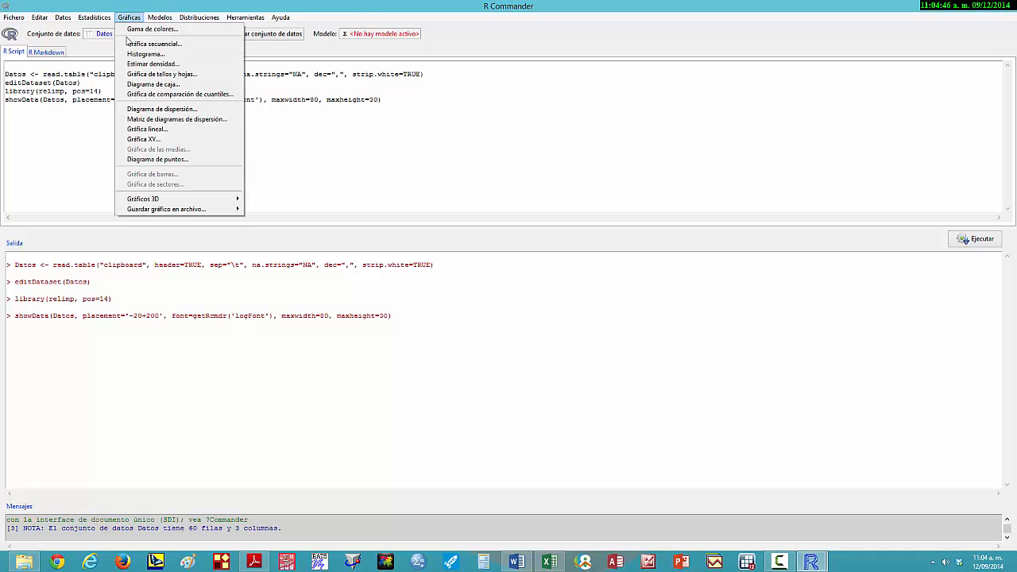
pyautogui.click(136, 54)
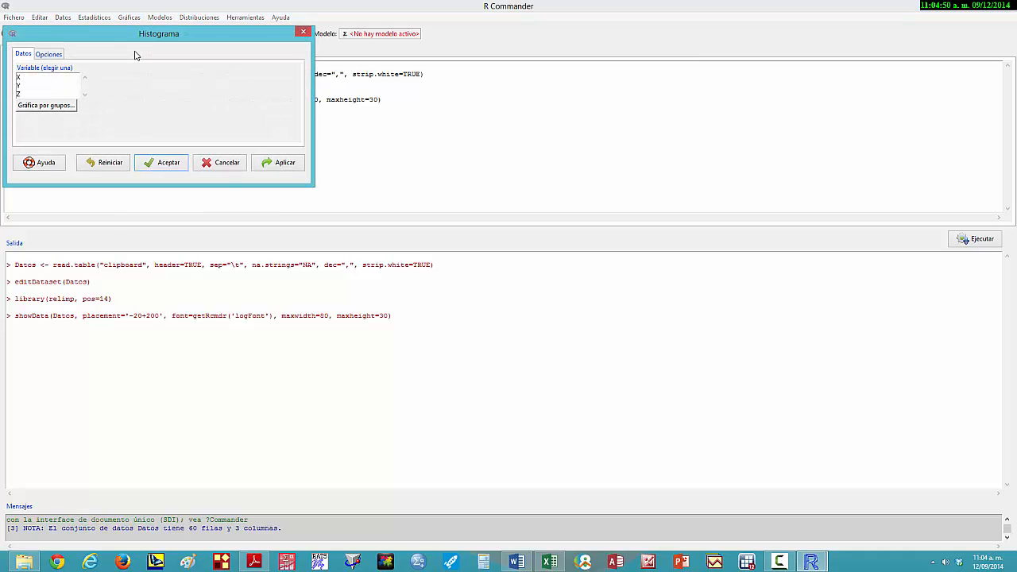
pyautogui.click(20, 88)
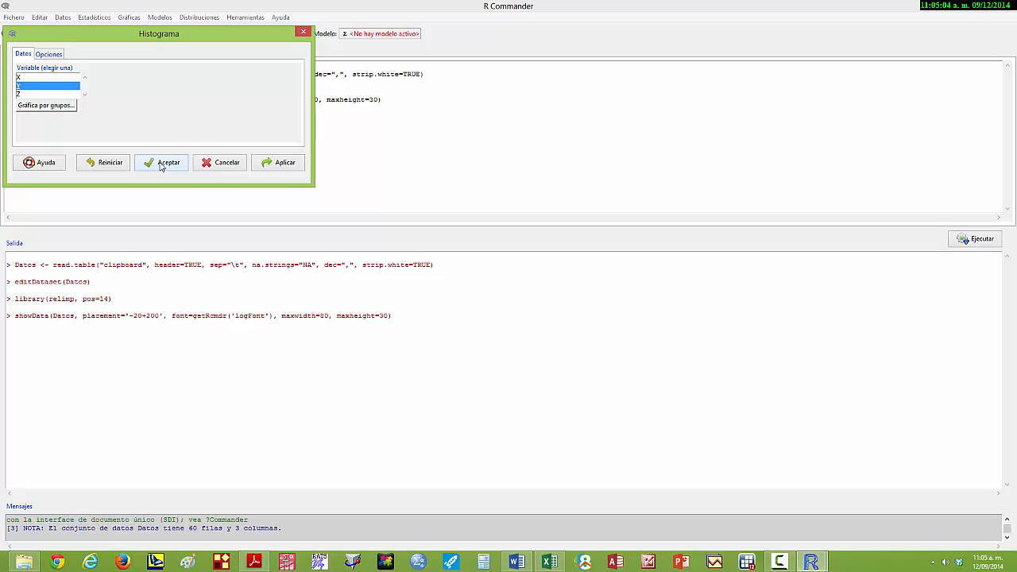
pyautogui.click(57, 57)
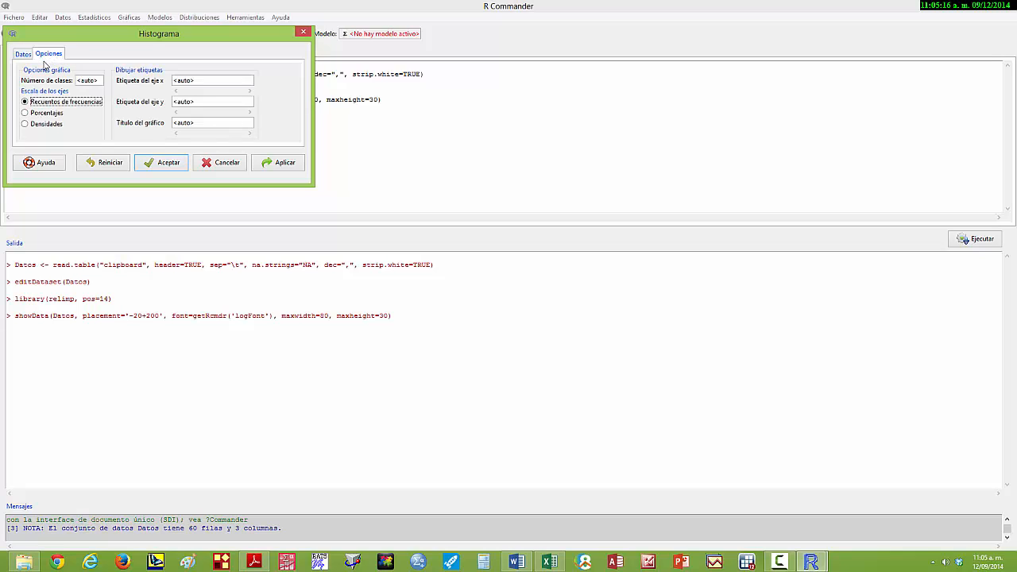
pyautogui.click(25, 114)
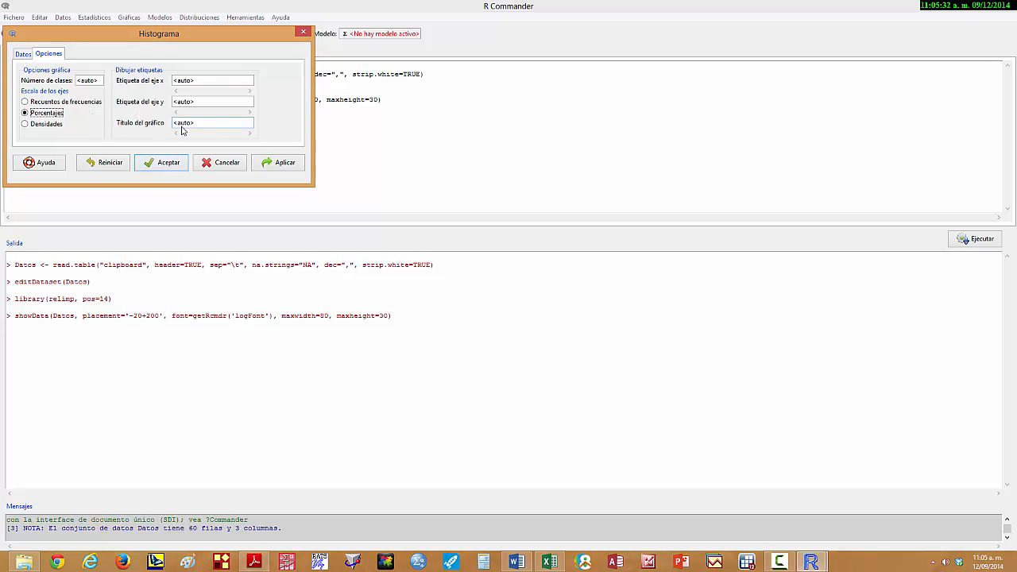
# - Set the histogram's title to "DISTRIBUCIÓN DE FRECUENCIAS RELATIVAS"
pyautogui.click(223, 124)
pyautogui.moveTo(212, 125); pyautogui.dragTo(118, 127)
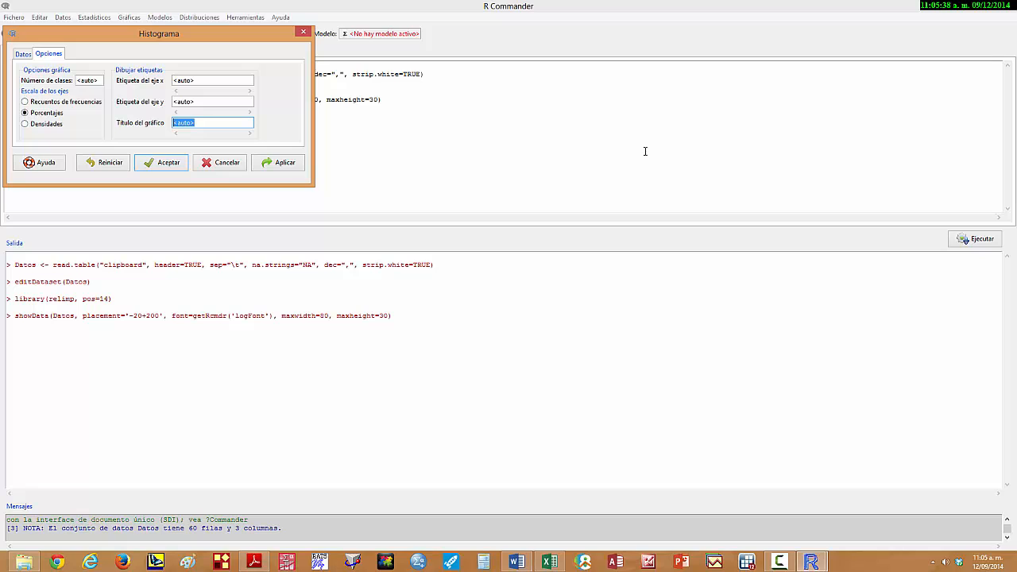
pyautogui.write('D')
pyautogui.write('ISTRIBUC')
pyautogui.write('IÓN DE FRECUEN')
pyautogui.write('CIAS RELAT')
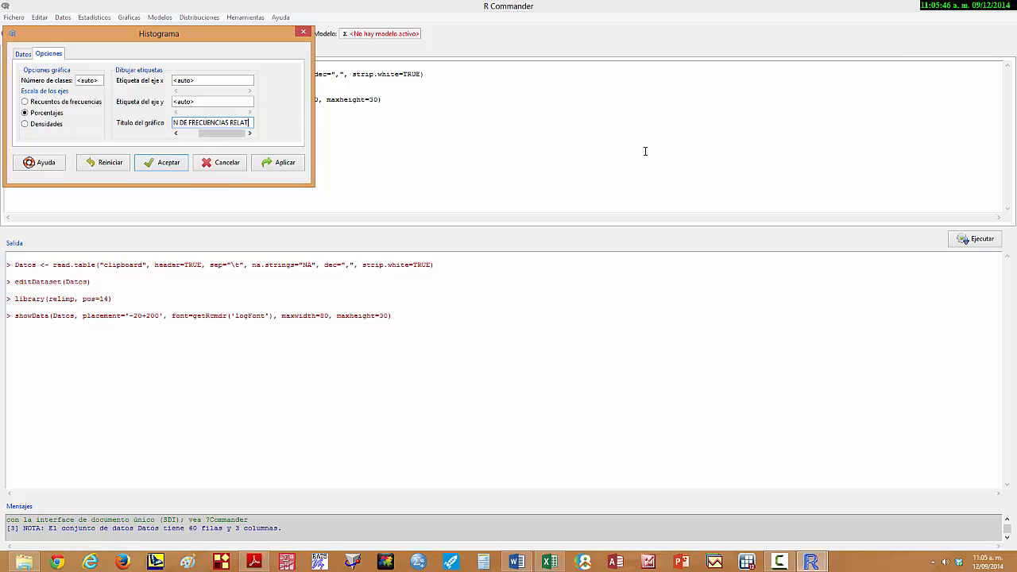
pyautogui.write('IVAS')
# - Set the histogram's x-axis label to "Número de habitaciones"
pyautogui.click(205, 83)
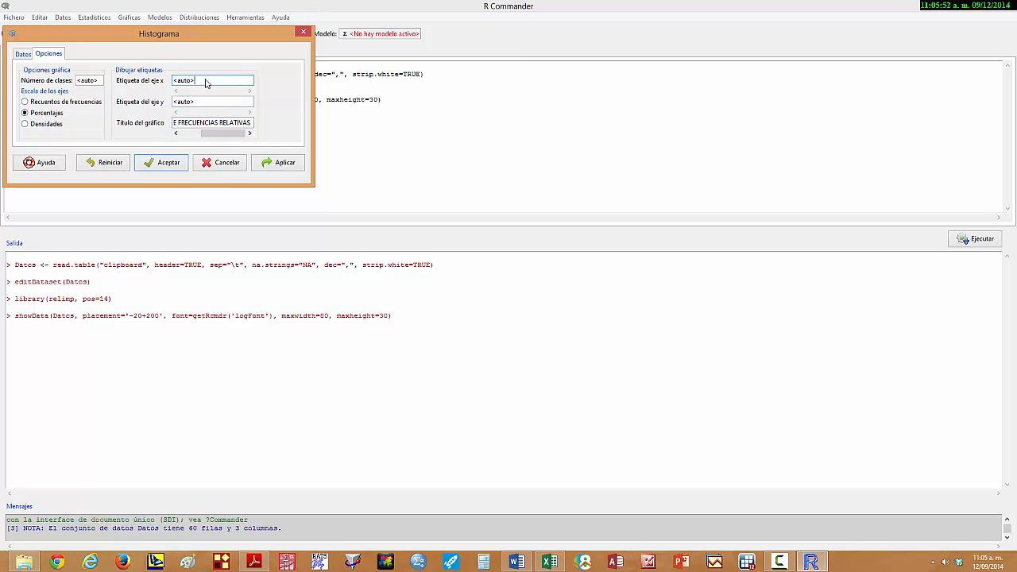
pyautogui.press('BackSpace')
pyautogui.press('BackSpace')
pyautogui.press('BackSpace')
pyautogui.press('BackSpace')
pyautogui.press('BackSpace')
pyautogui.write('Número de')
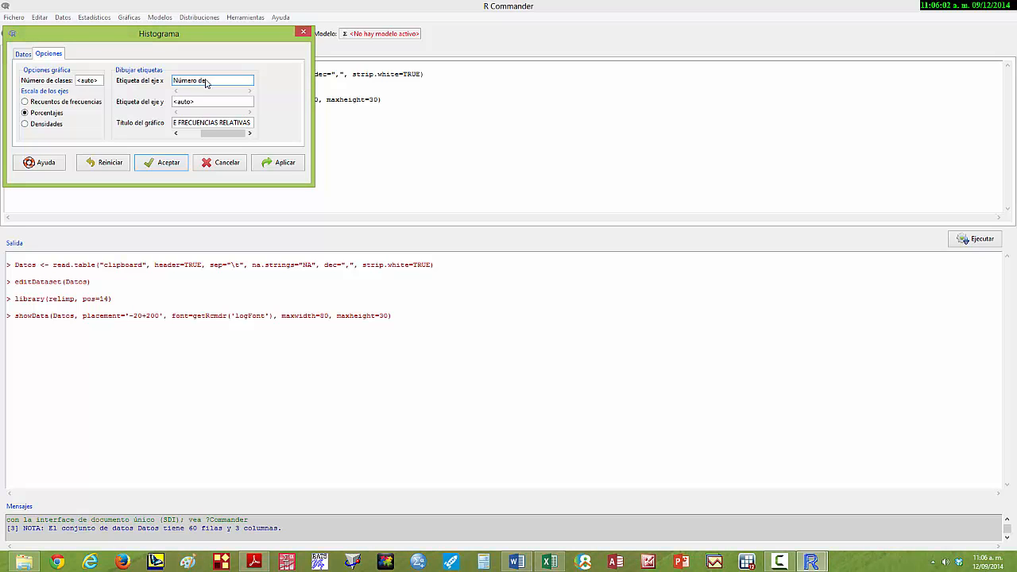
pyautogui.write(' habitaciones')
pyautogui.press('Tab')
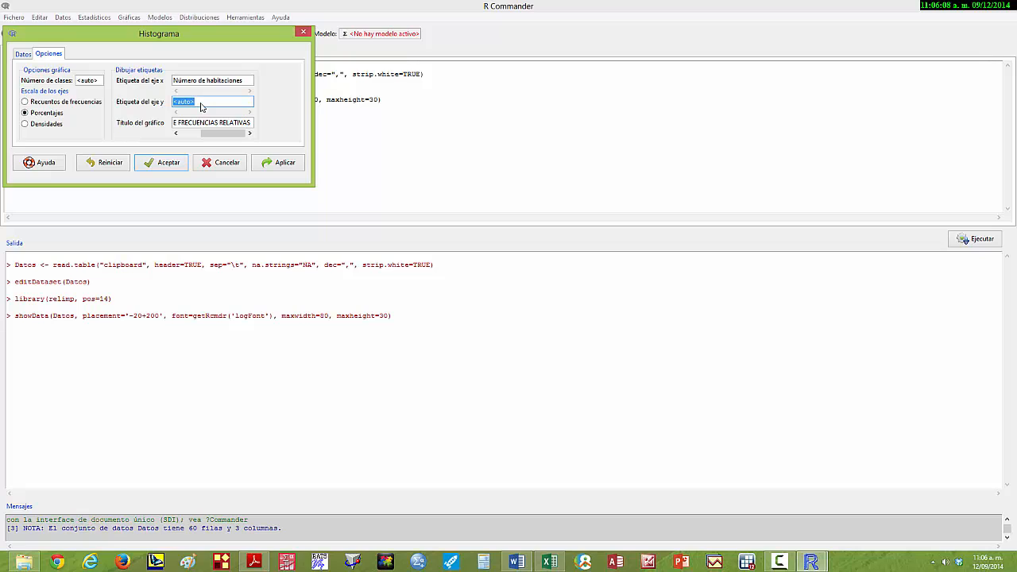
# - Set the y-axis label to "Frecuencias relativas" and generate the histogram
pyautogui.write('Frecuencias relativas')
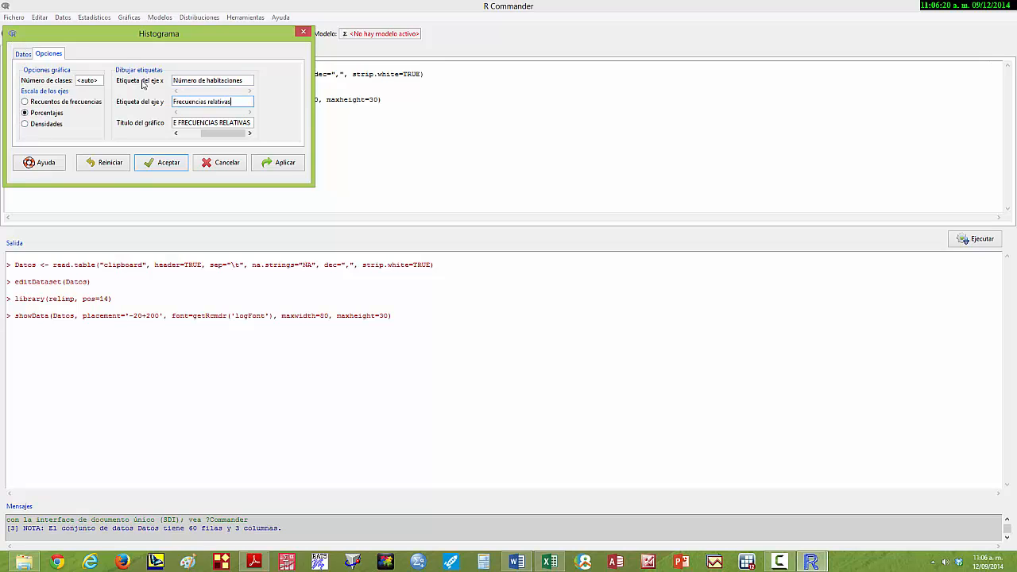
pyautogui.click(159, 164)
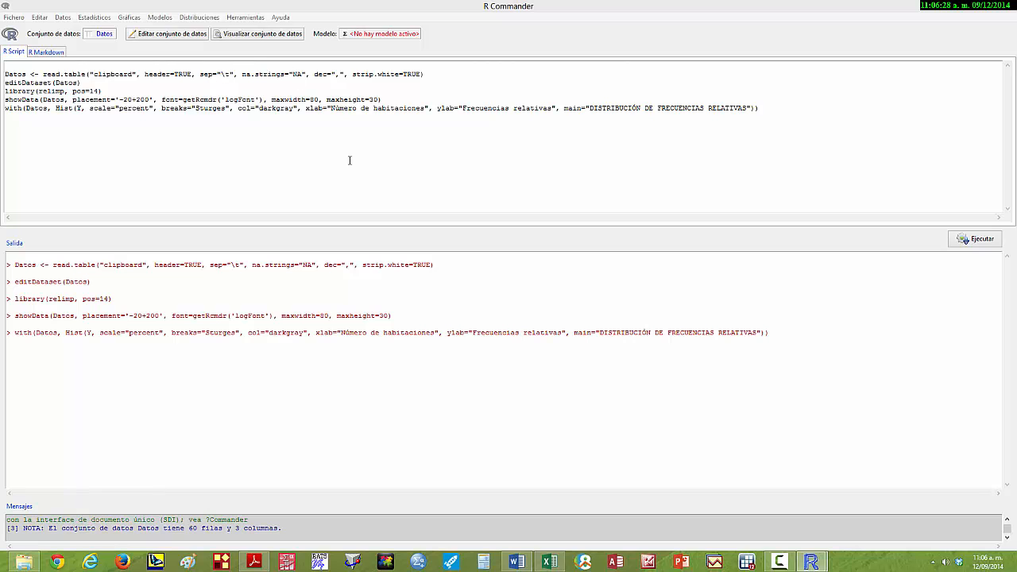
pyautogui.moveTo(812, 563)
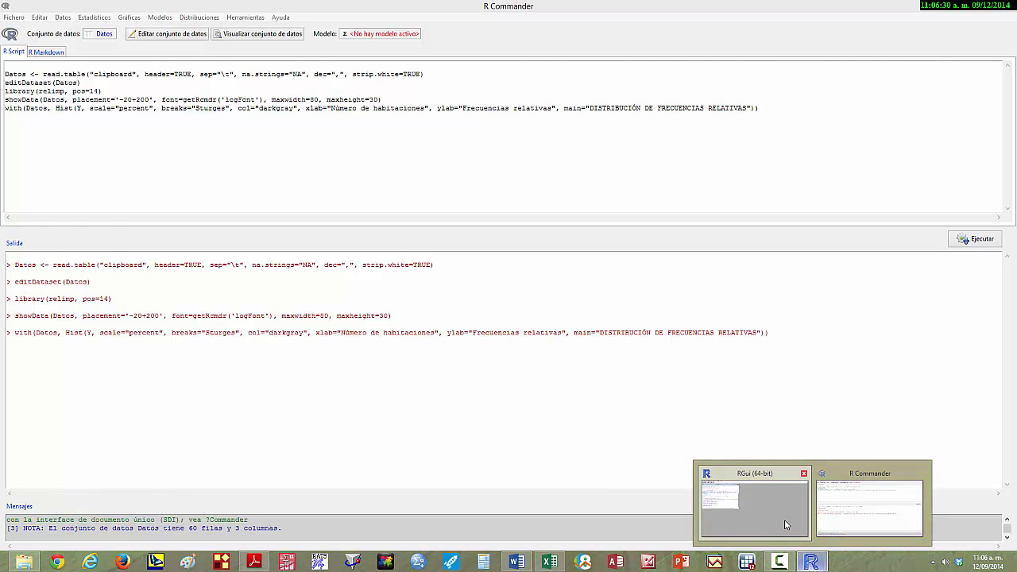
pyautogui.moveTo(784, 520)
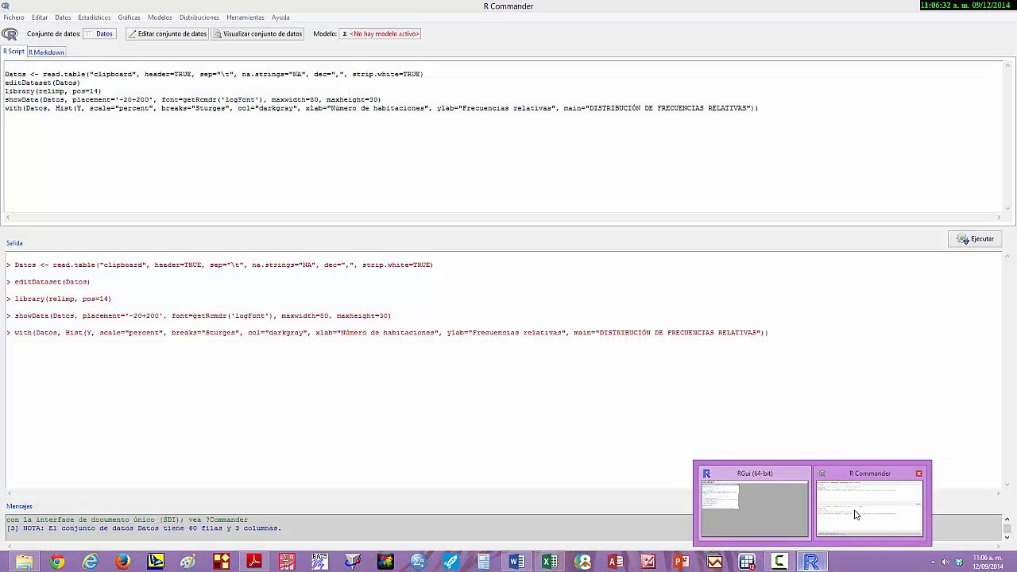
pyautogui.click(851, 509)
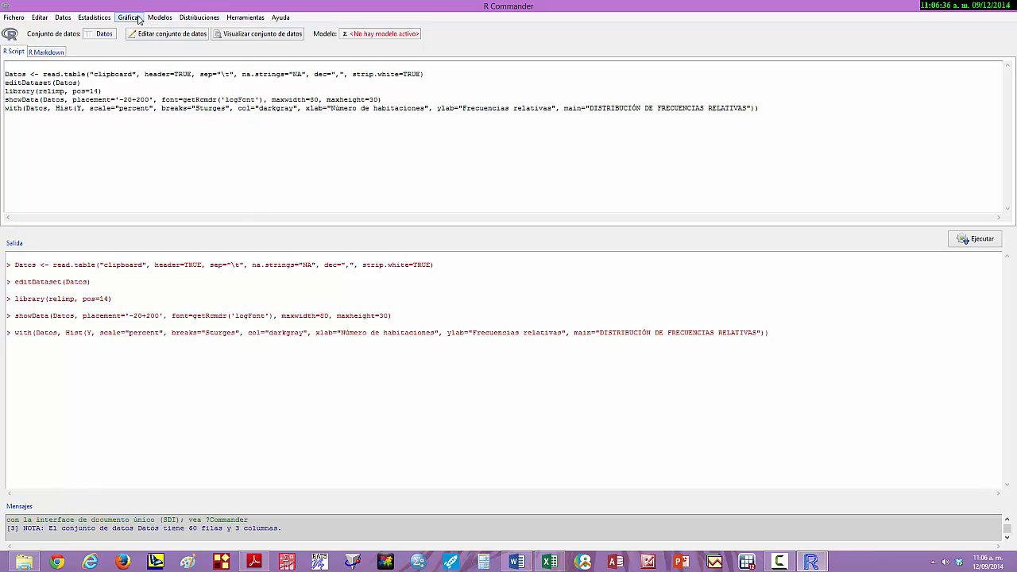
pyautogui.click(137, 19)
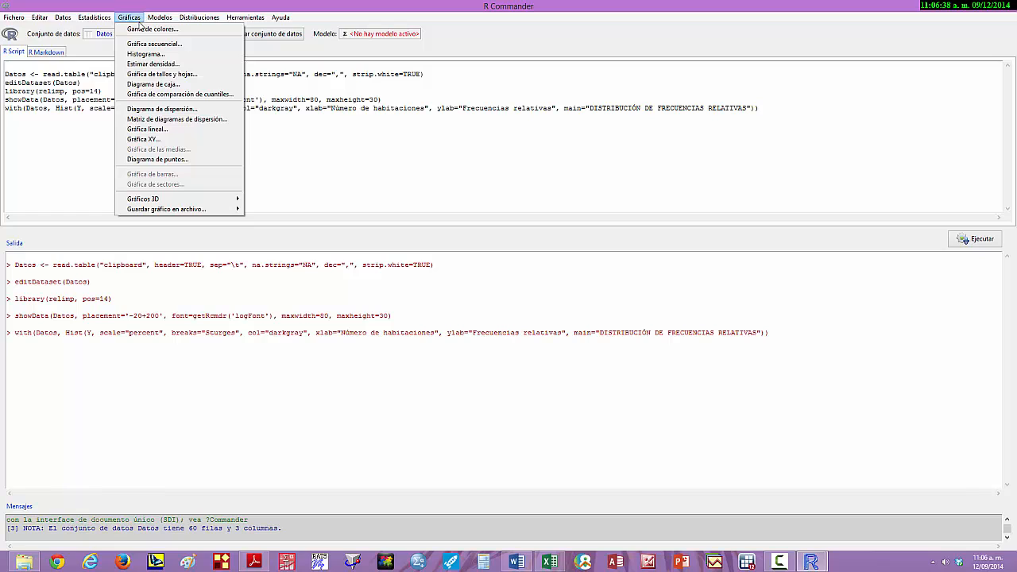
pyautogui.press('Escape')
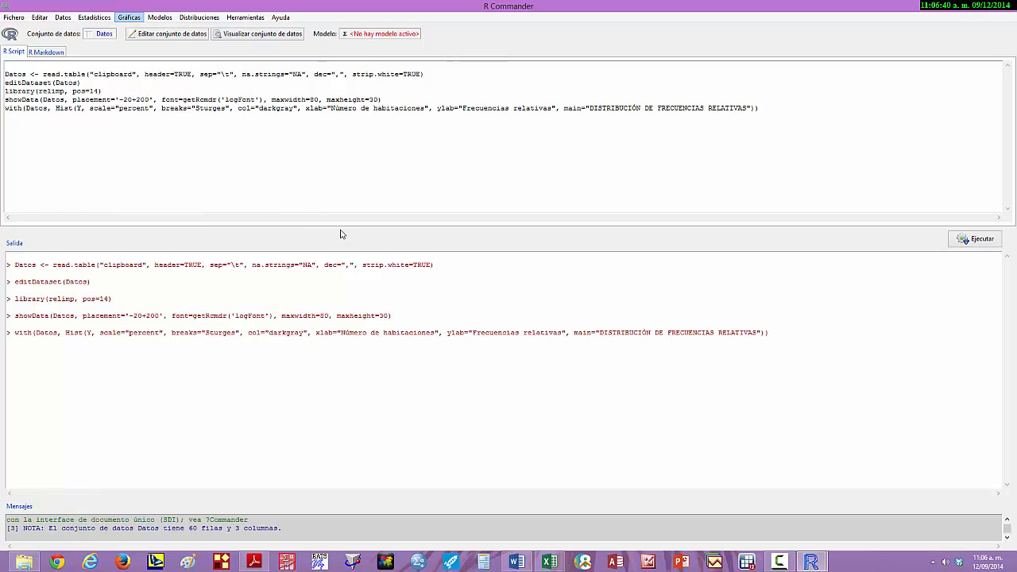
# - Switch to RGui, move the histogram's graphics window closer to the R Console, and copy the graph as a metafile
pyautogui.moveTo(810, 562)
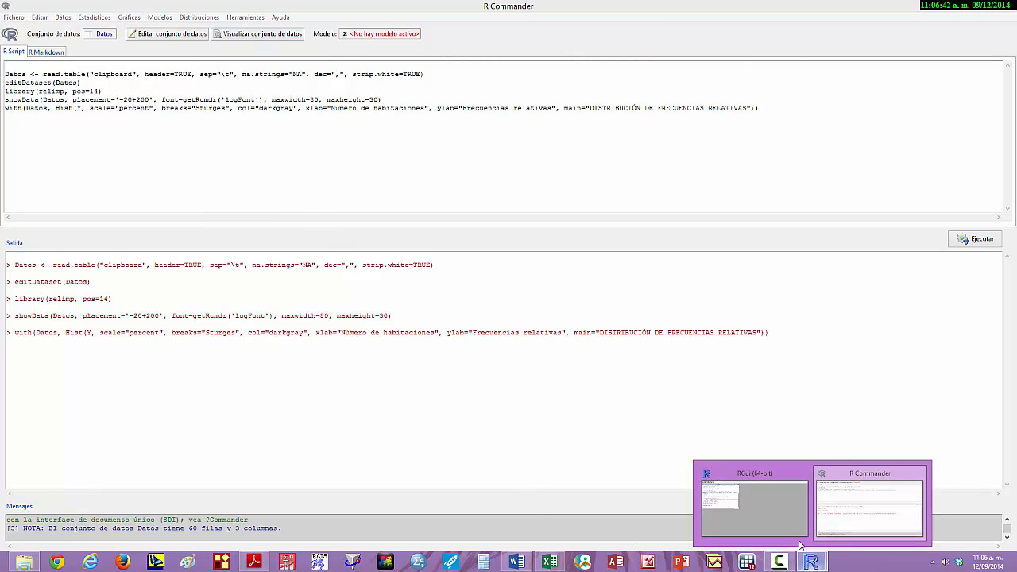
pyautogui.click(755, 505)
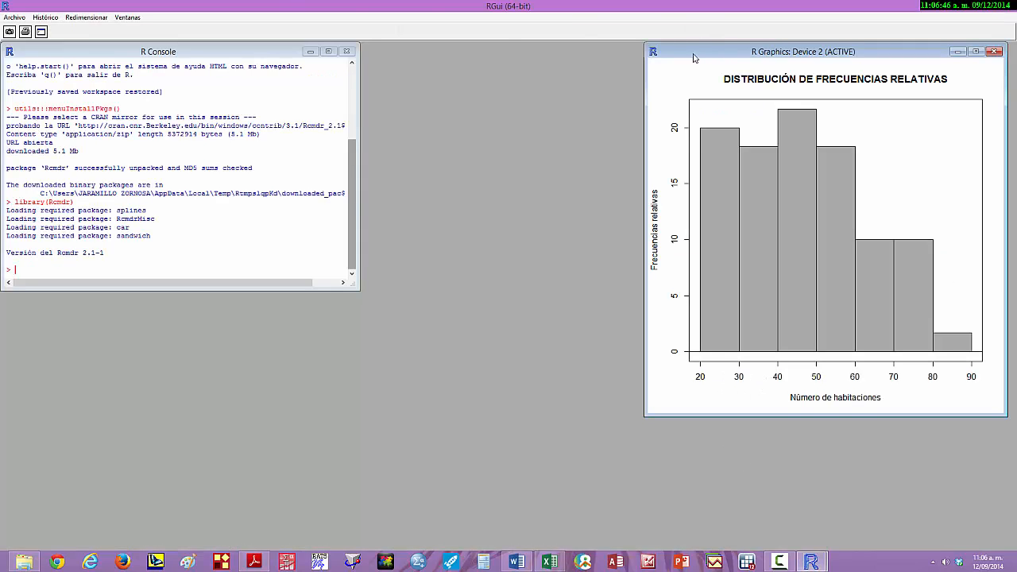
pyautogui.moveTo(702, 59); pyautogui.dragTo(494, 73)
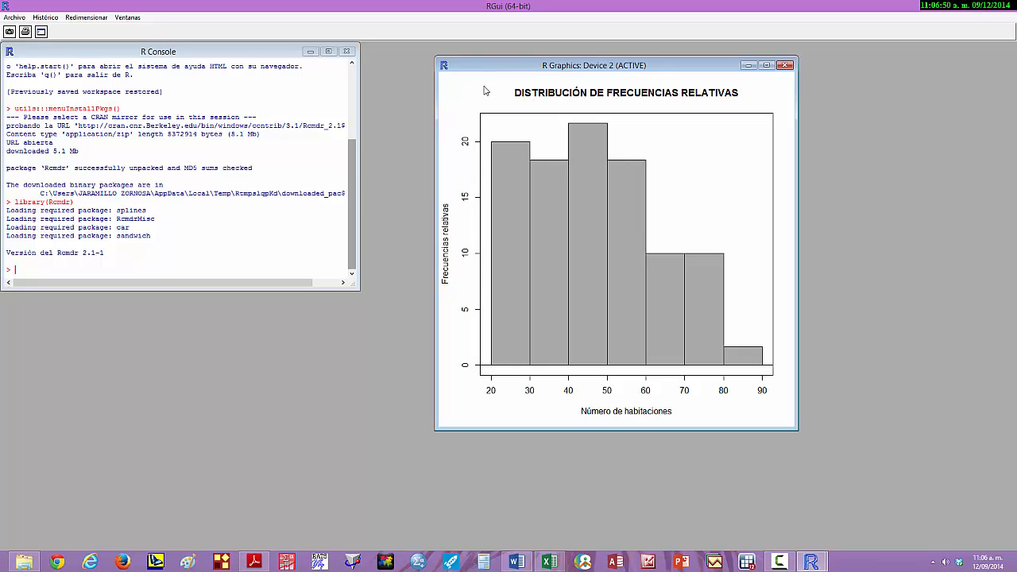
pyautogui.rightClick(485, 90)
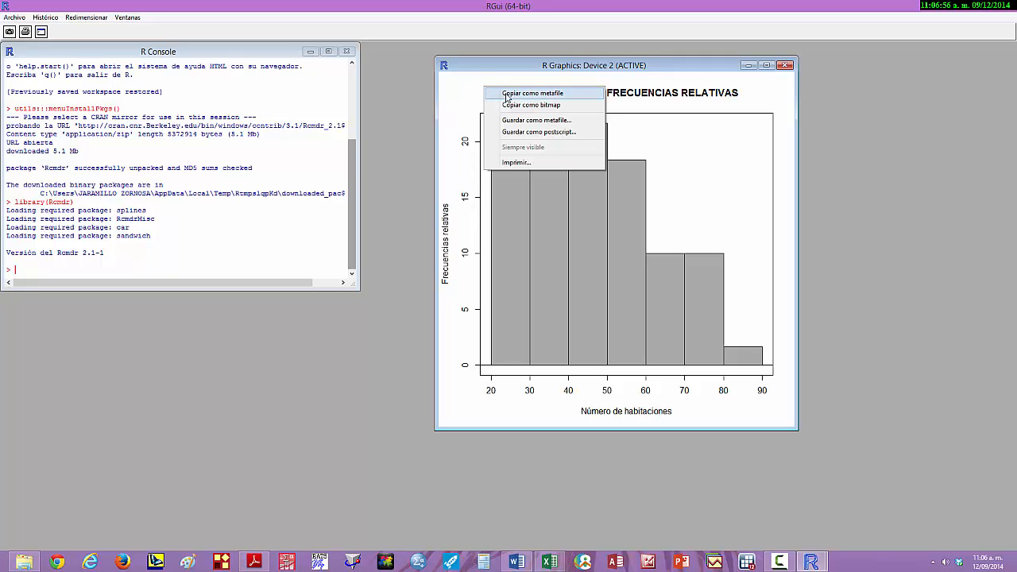
pyautogui.click(573, 93)
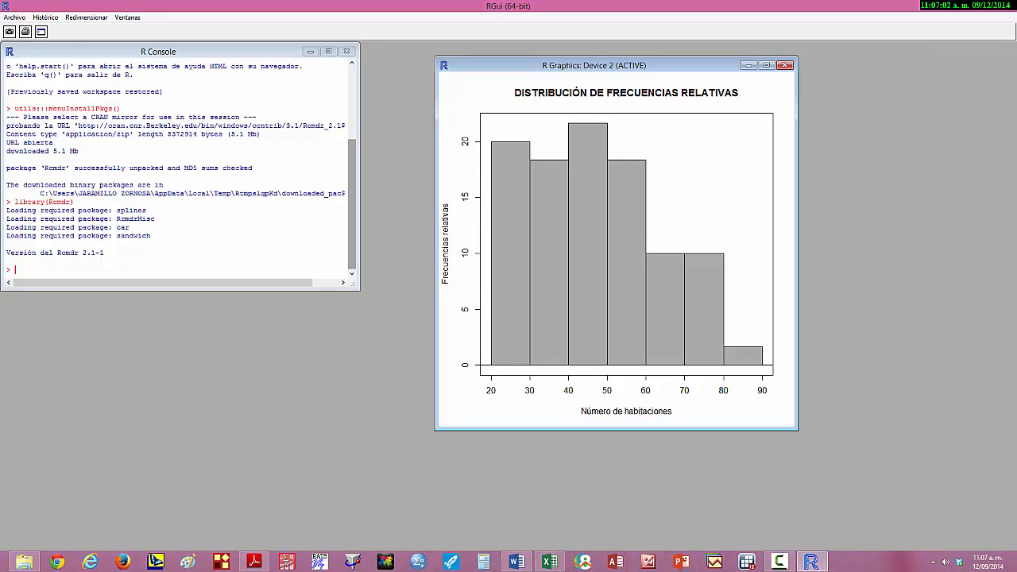
# - Switch to Word, add an unnumbered line below the Gráficas item, and paste the copied image of the RGui window with the histogram there
pyautogui.click(516, 562)
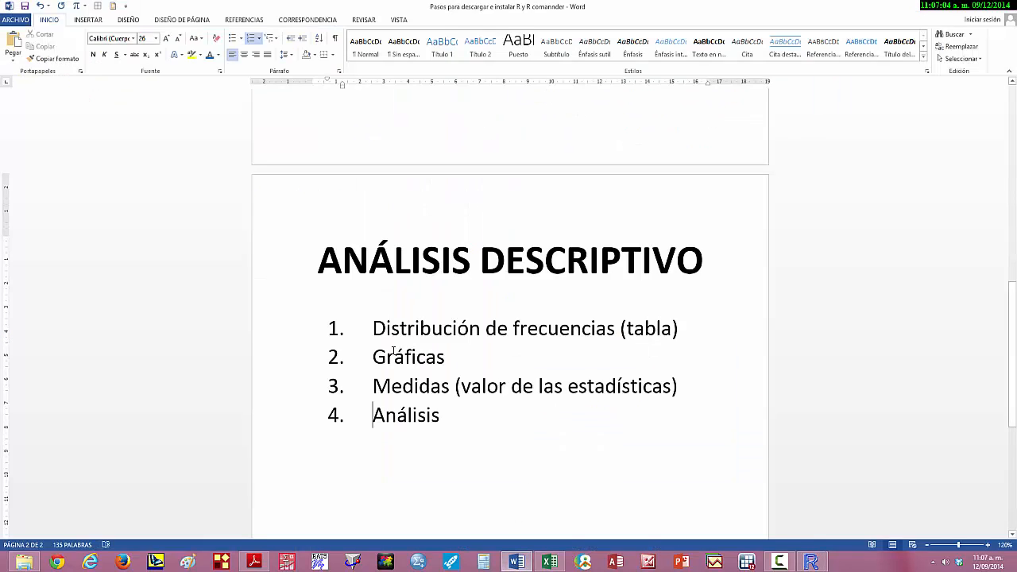
pyautogui.click(457, 368)
pyautogui.press('Return')
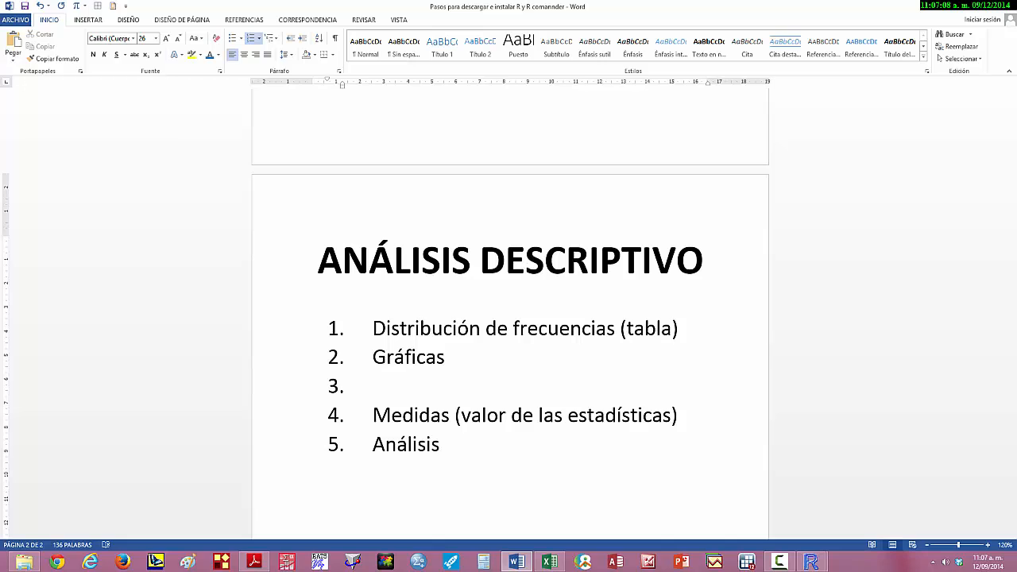
pyautogui.click(255, 40)
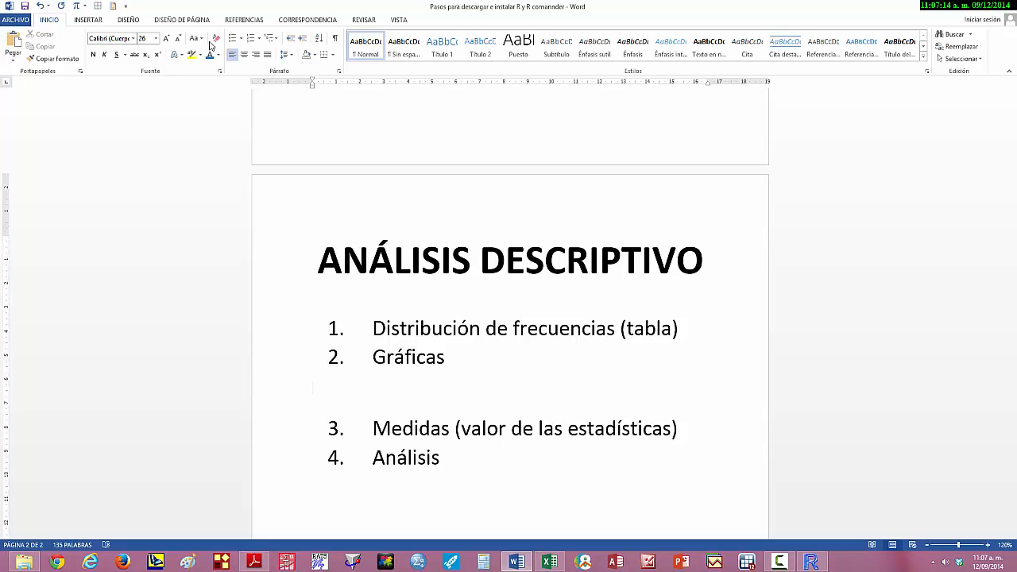
pyautogui.hotkey('ctrl', 'v')
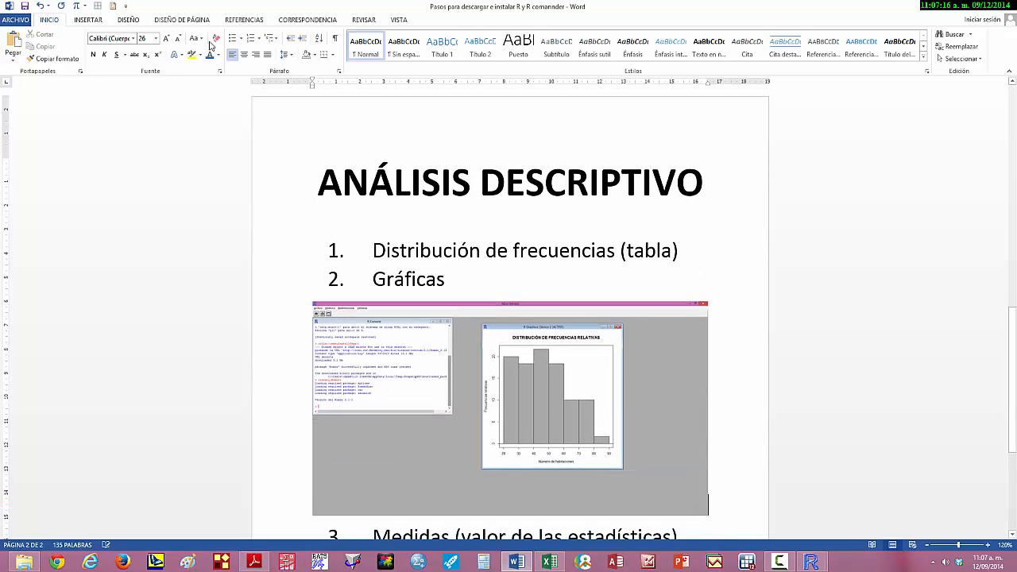
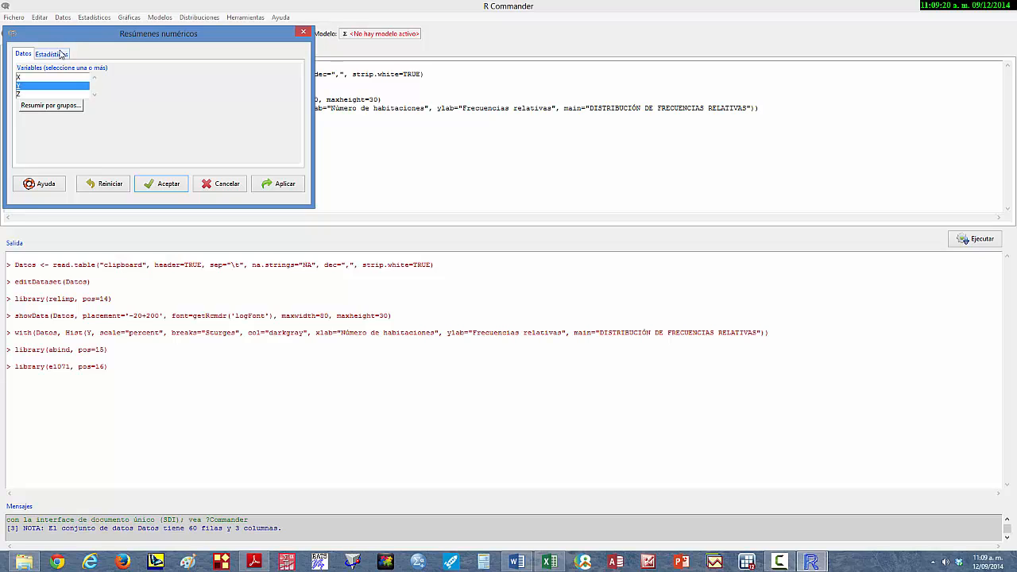
# - Add coefficient of variation, skewness (Asimetría) and kurtosis (Apuntamiento) to the numerical summary of variable Y and generate it
pyautogui.click(56, 57)
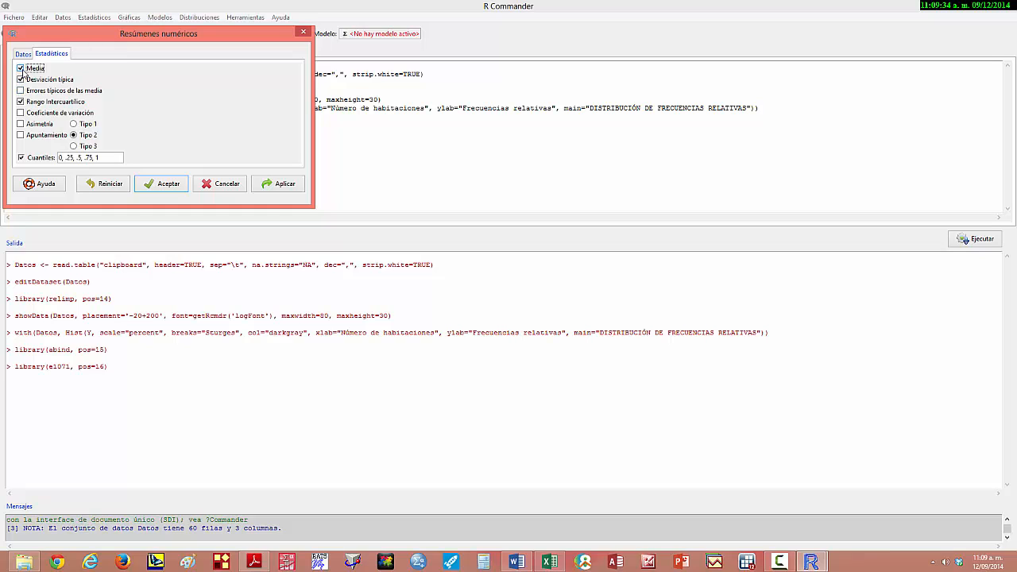
pyautogui.click(20, 113)
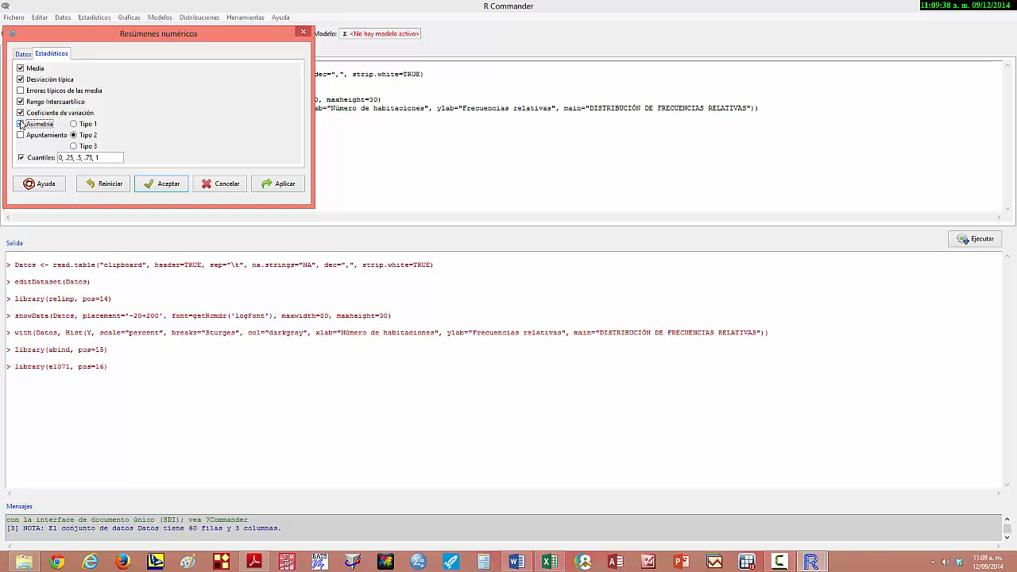
pyautogui.click(21, 124)
pyautogui.click(22, 136)
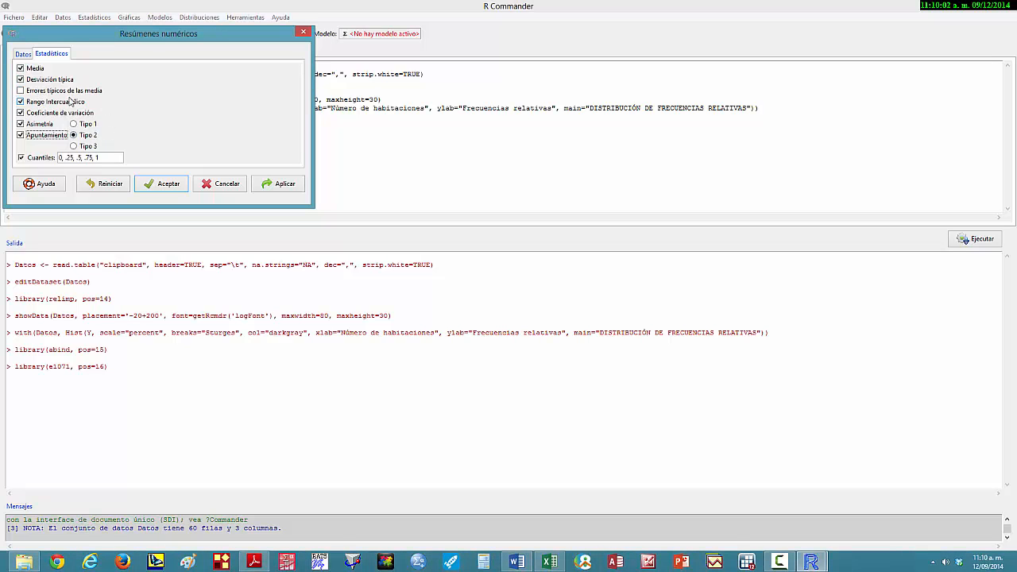
pyautogui.click(162, 185)
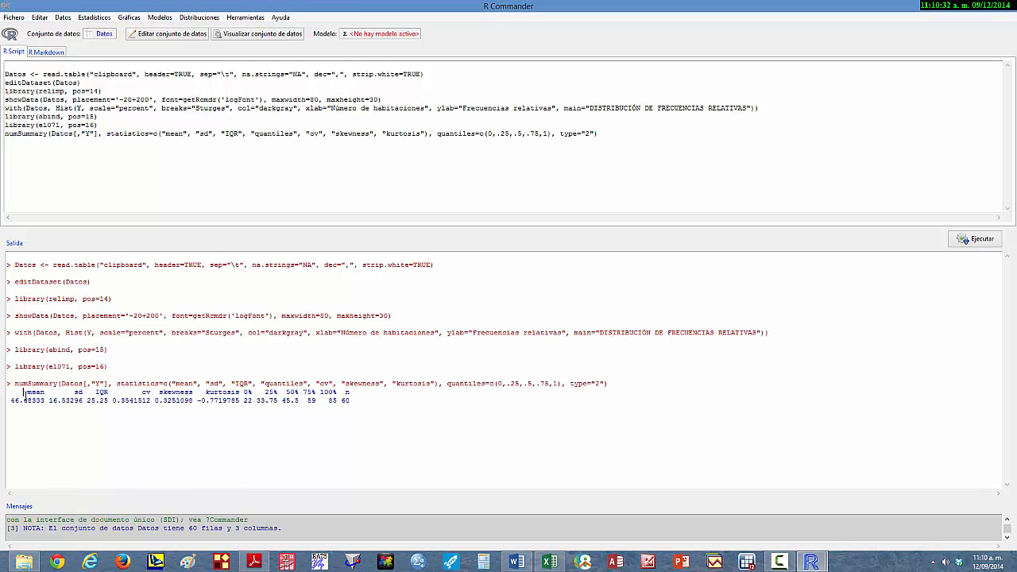
# - Copy the summary's two-line statistics table from the output, switch to Excel, and paste it at A1 of a new sheet
pyautogui.moveTo(23, 393); pyautogui.dragTo(302, 401)
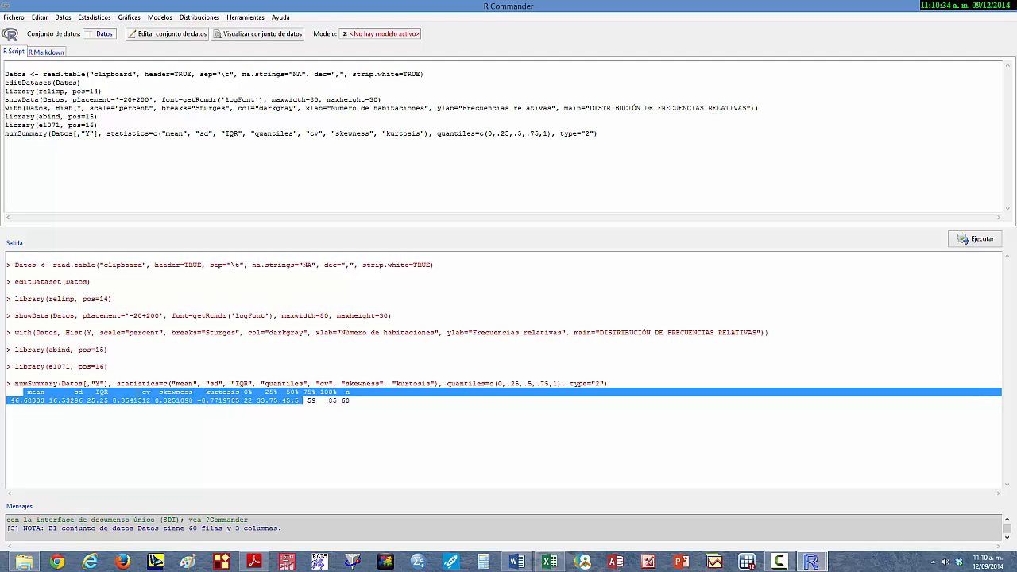
pyautogui.moveTo(7, 392); pyautogui.dragTo(350, 401)
pyautogui.hotkey('ctrl', 'c')
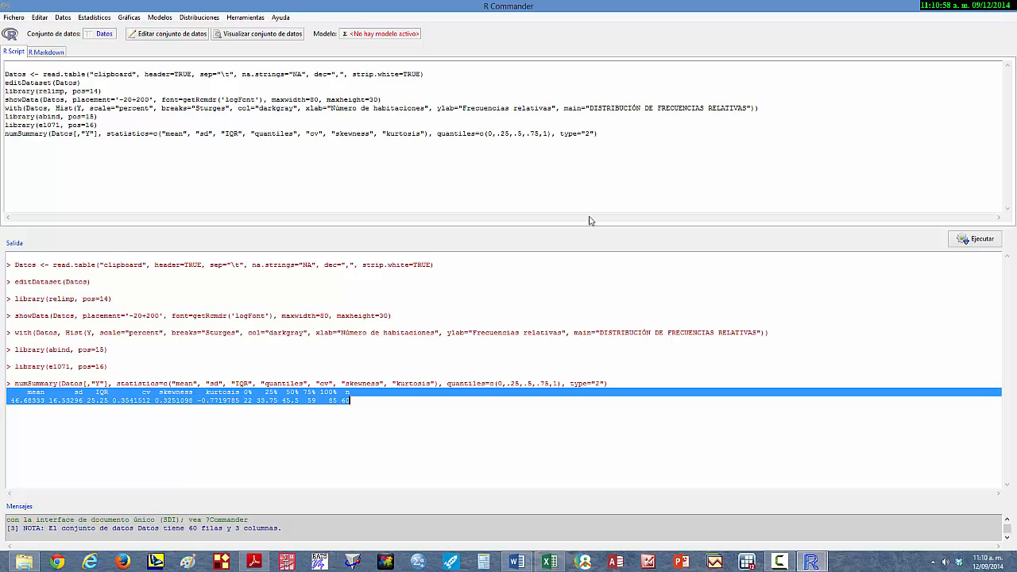
pyautogui.click(549, 562)
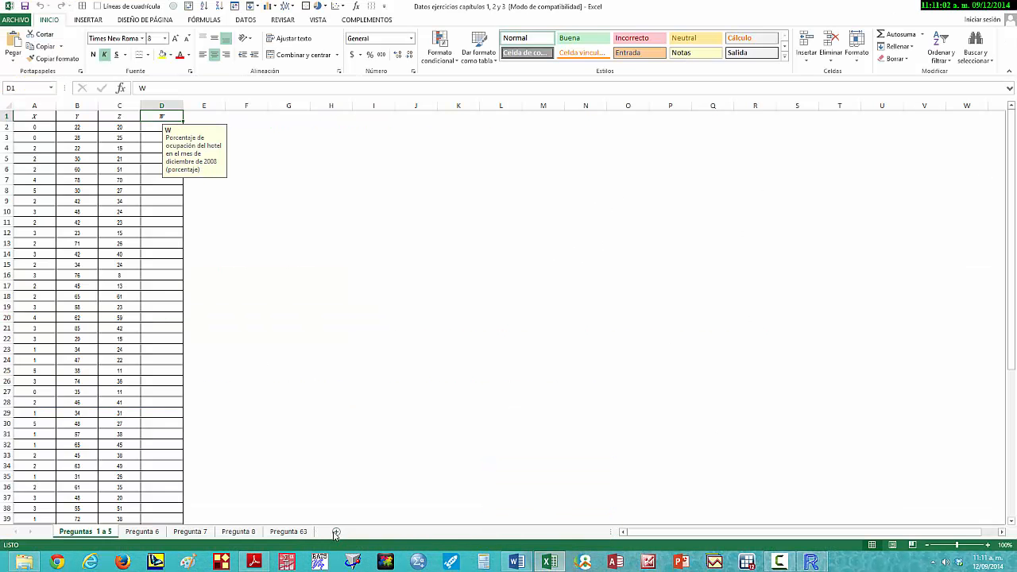
pyautogui.click(336, 532)
pyautogui.keyDown('ctrl'); pyautogui.scroll(8, 378, 321); pyautogui.keyUp('ctrl')
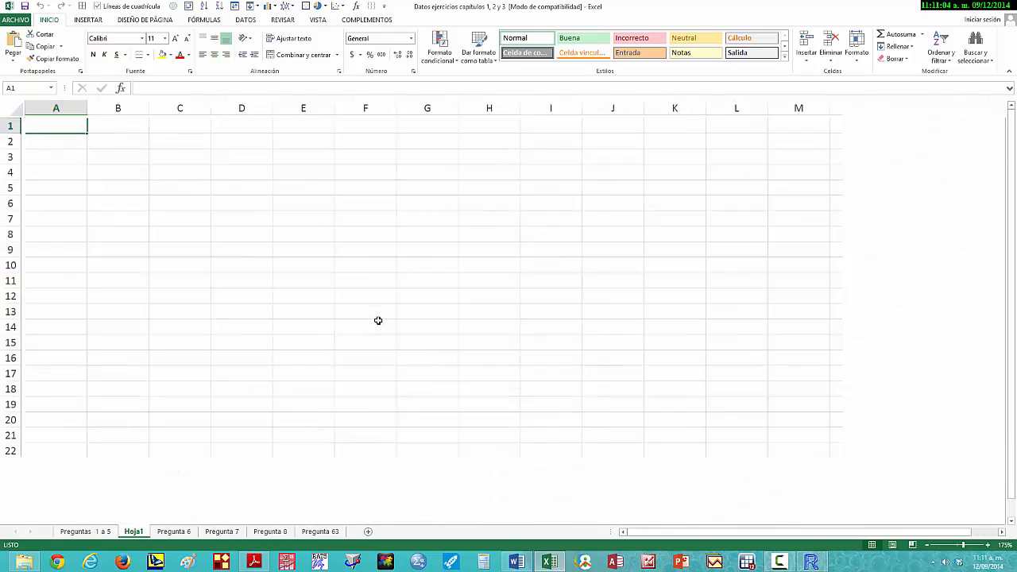
pyautogui.keyDown('ctrl'); pyautogui.scroll(2, 379, 320); pyautogui.keyUp('ctrl')
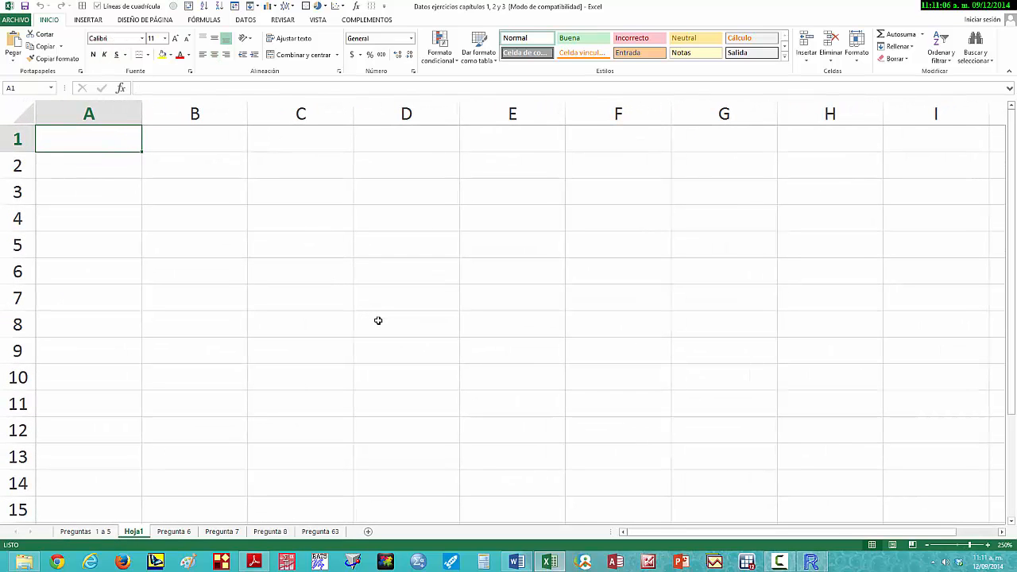
pyautogui.hotkey('ctrl', 'v')
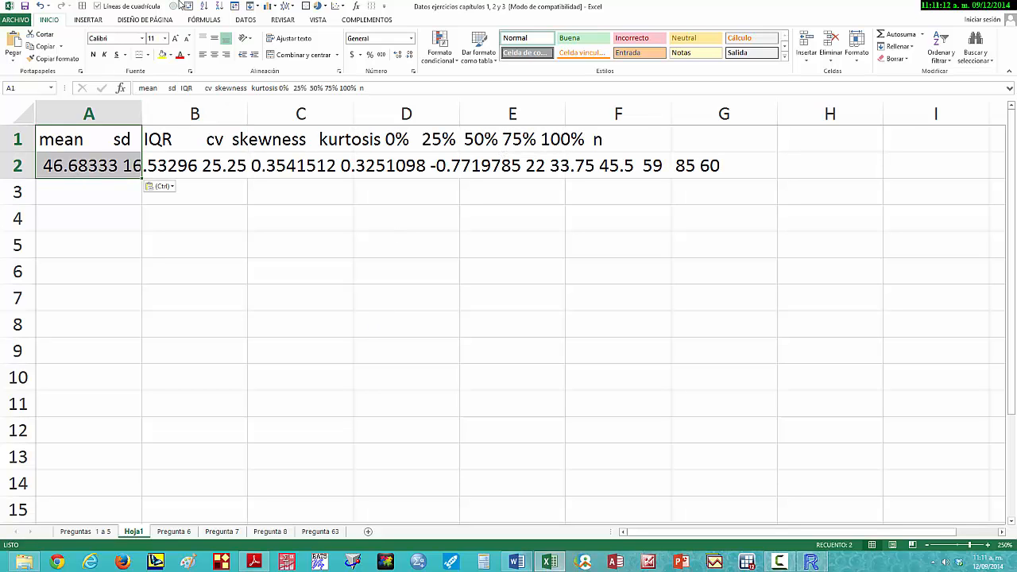
# - Hide the sheet's gridlines and split the pasted text into columns as delimited data, adding space as a separator
pyautogui.click(98, 6)
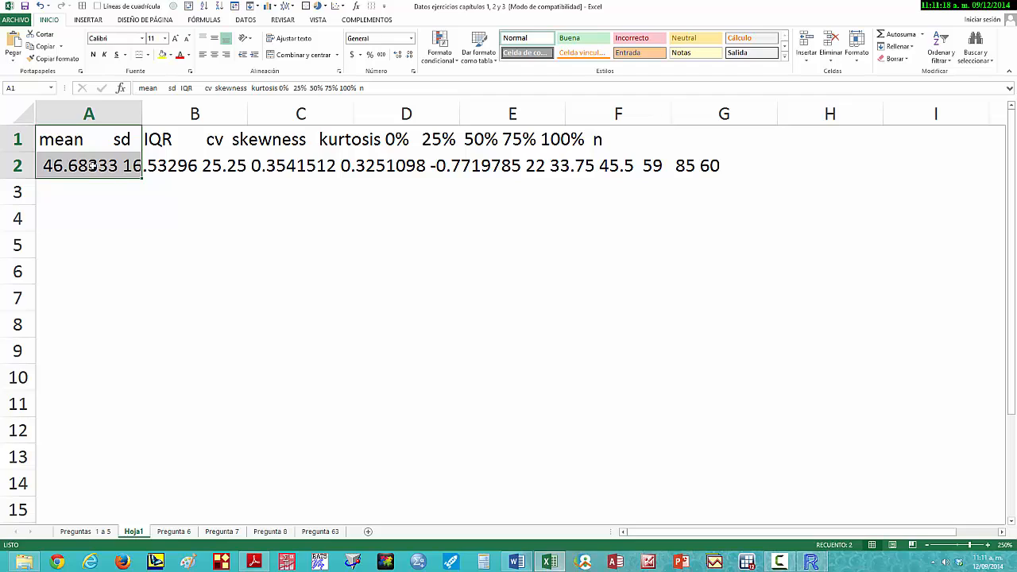
pyautogui.click(247, 20)
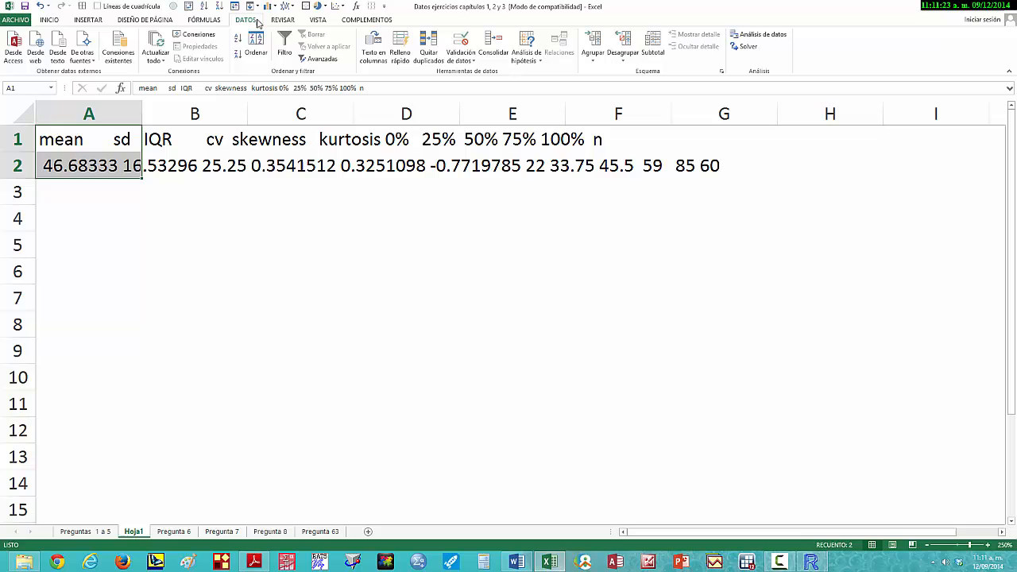
pyautogui.click(370, 54)
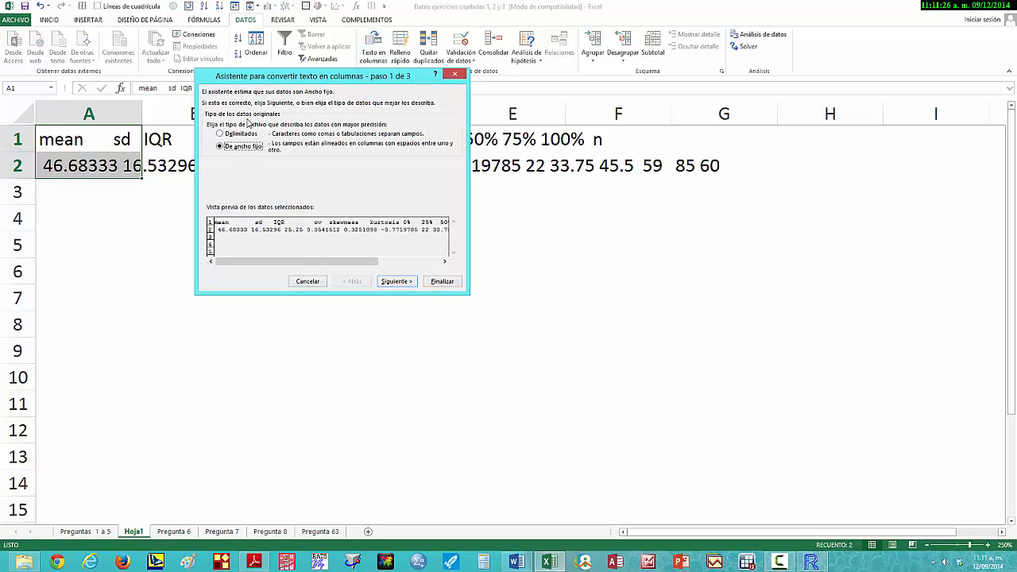
pyautogui.click(220, 135)
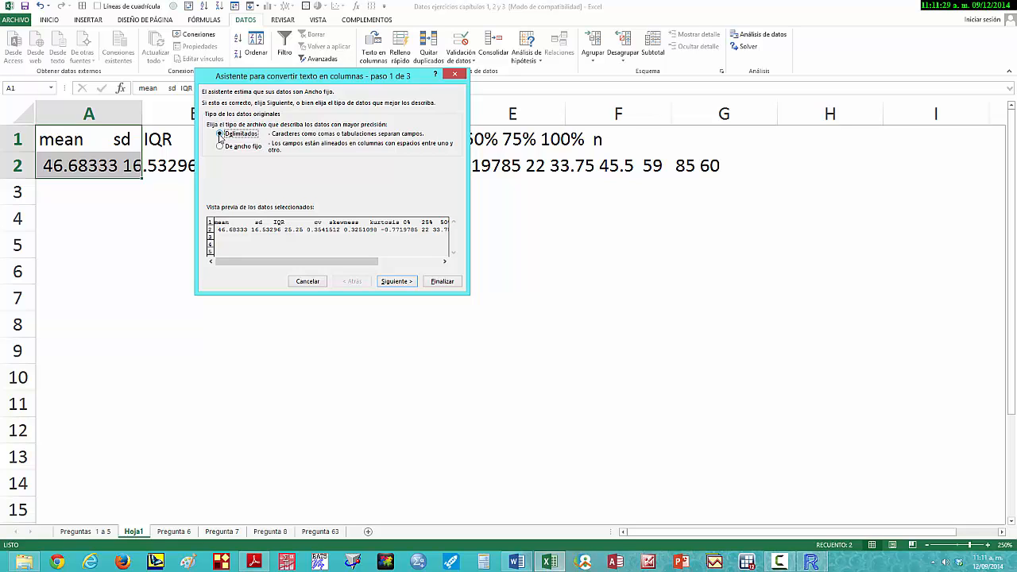
pyautogui.click(391, 283)
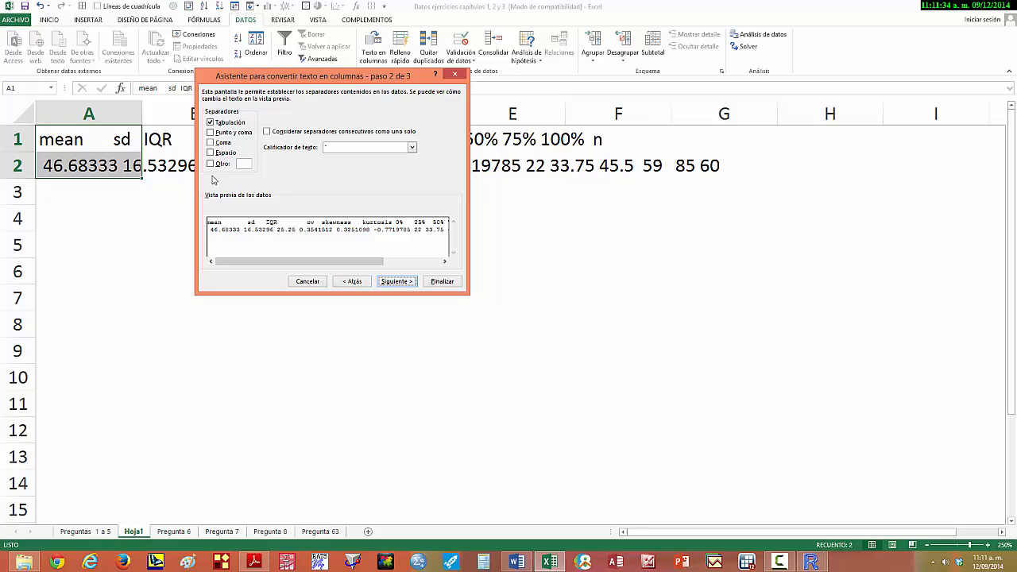
pyautogui.click(211, 153)
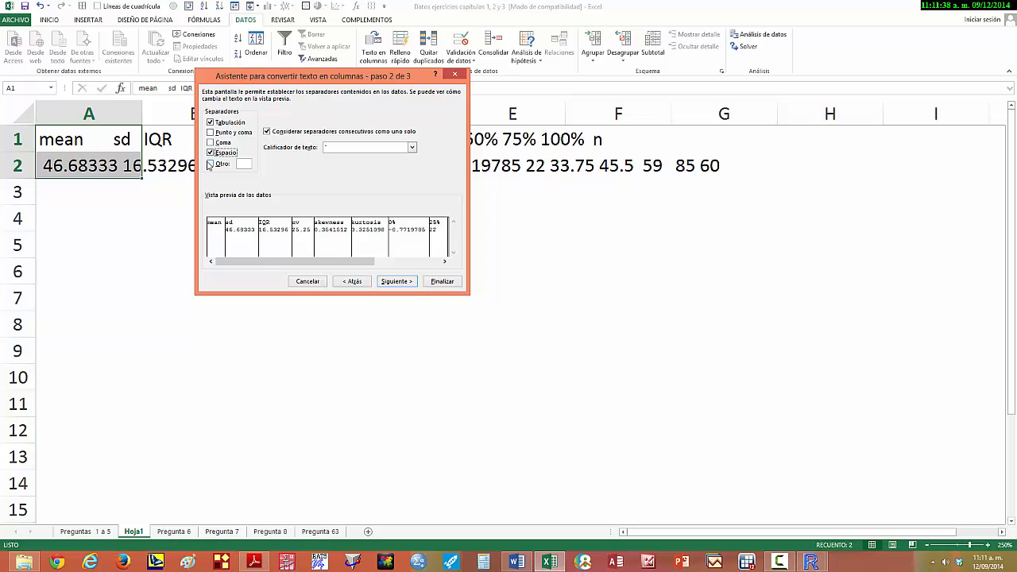
pyautogui.click(442, 282)
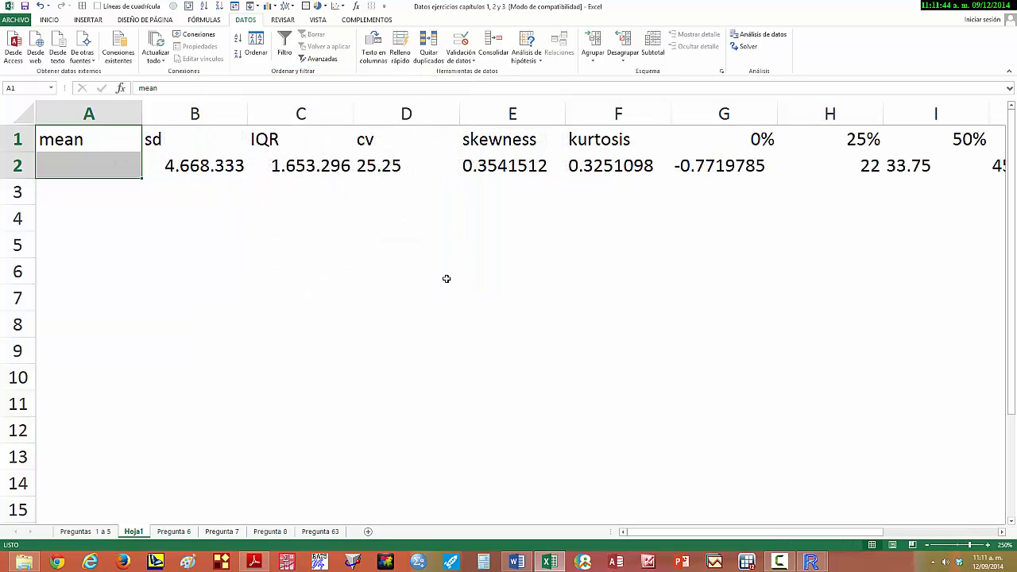
# - Move the values in B2:M2 one column left so they start at A2 under the mean heading
pyautogui.scroll(-2, 819, 335)
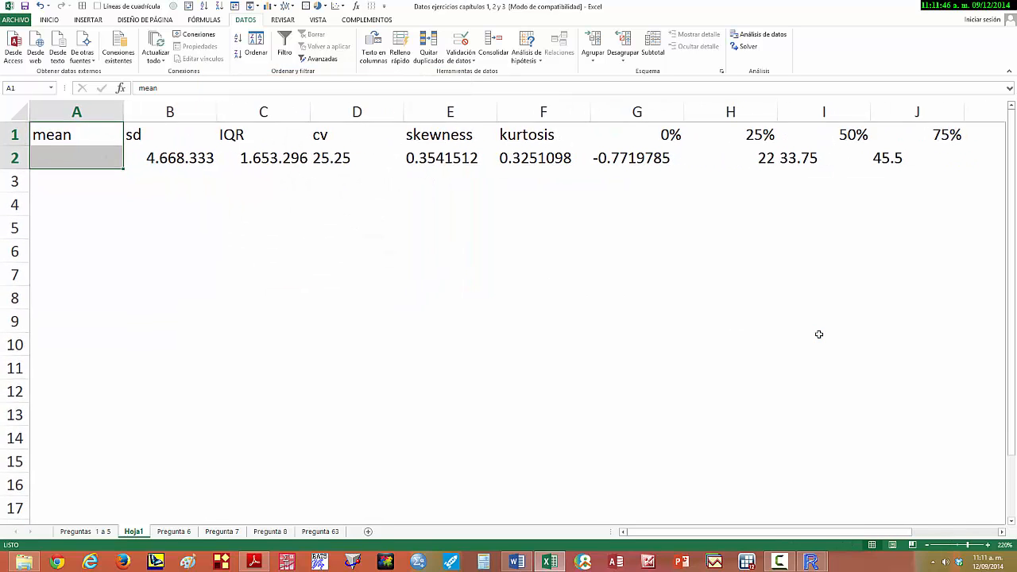
pyautogui.scroll(-5, 818, 334)
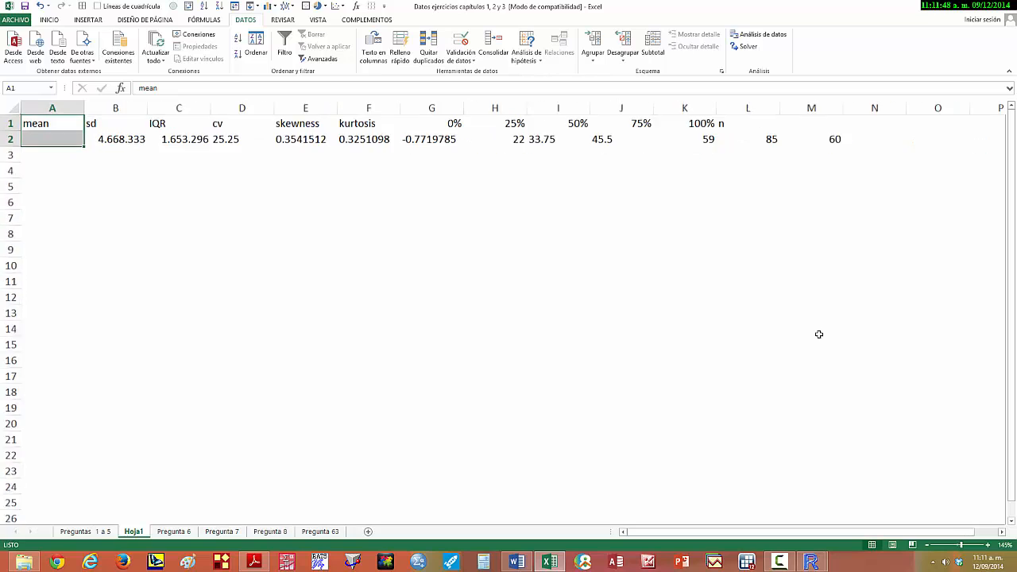
pyautogui.scroll(1, 818, 334)
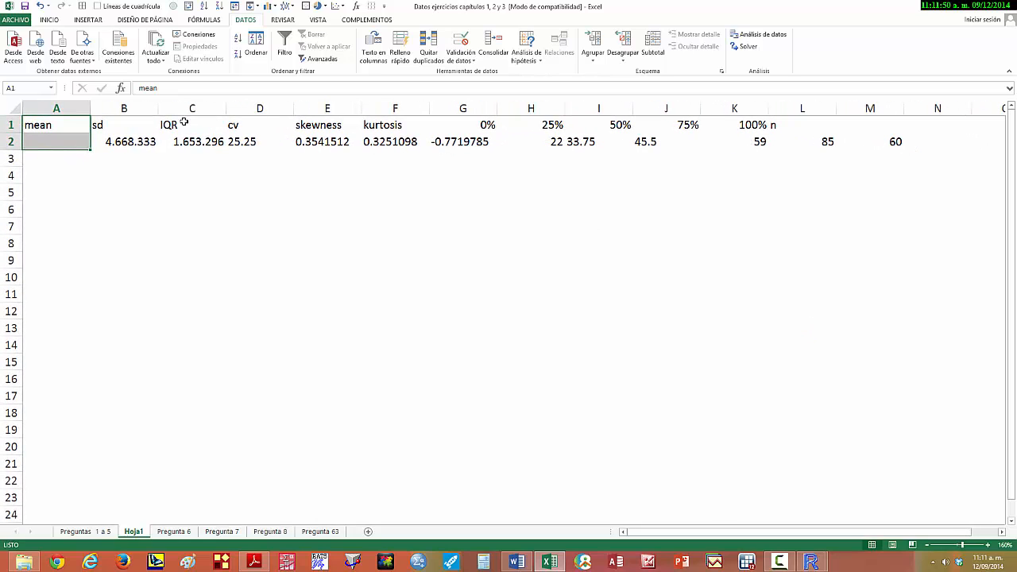
pyautogui.hotkey('shift', 'Up')
pyautogui.press('Right')
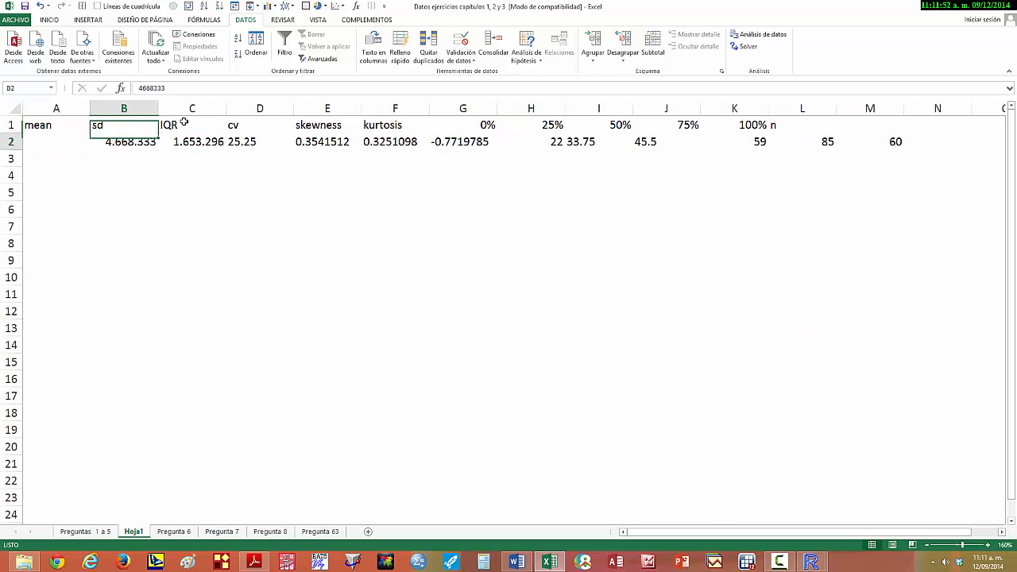
pyautogui.press('Down')
pyautogui.hotkey('shift', 'Right')
pyautogui.hotkey('shift', 'Right')
pyautogui.hotkey('shift', 'Right')
pyautogui.hotkey('shift', 'Right')
pyautogui.hotkey('shift', 'Right')
pyautogui.hotkey('shift', 'Right')
pyautogui.hotkey('shift', 'Right')
pyautogui.hotkey('shift', 'Right')
pyautogui.hotkey('shift', 'Right')
pyautogui.hotkey('shift', 'Right')
pyautogui.hotkey('shift', 'Right')
pyautogui.hotkey('shift', 'Right')
pyautogui.hotkey('shift', 'Right')
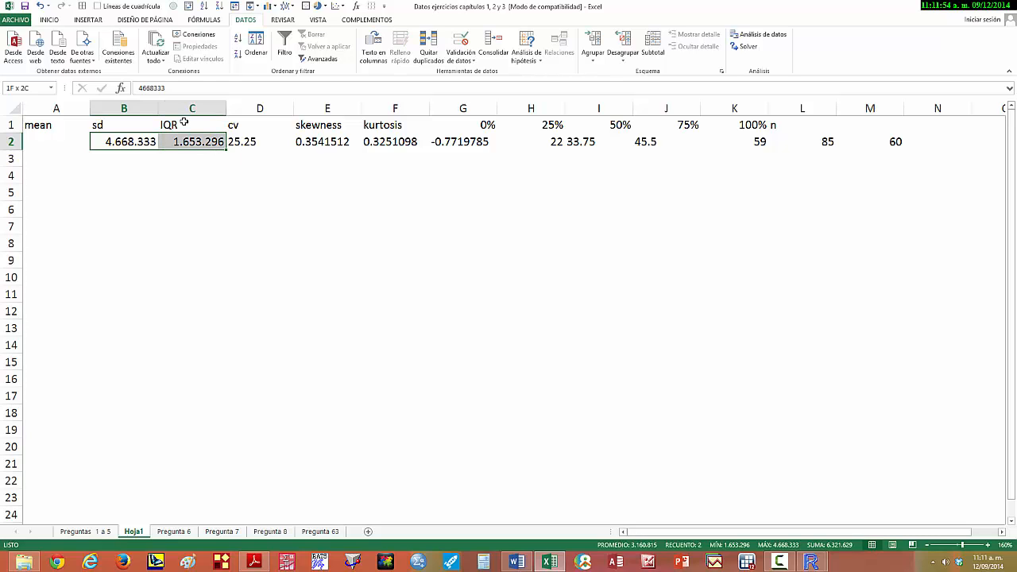
pyautogui.hotkey('shift', 'Left')
pyautogui.hotkey('shift', 'Left')
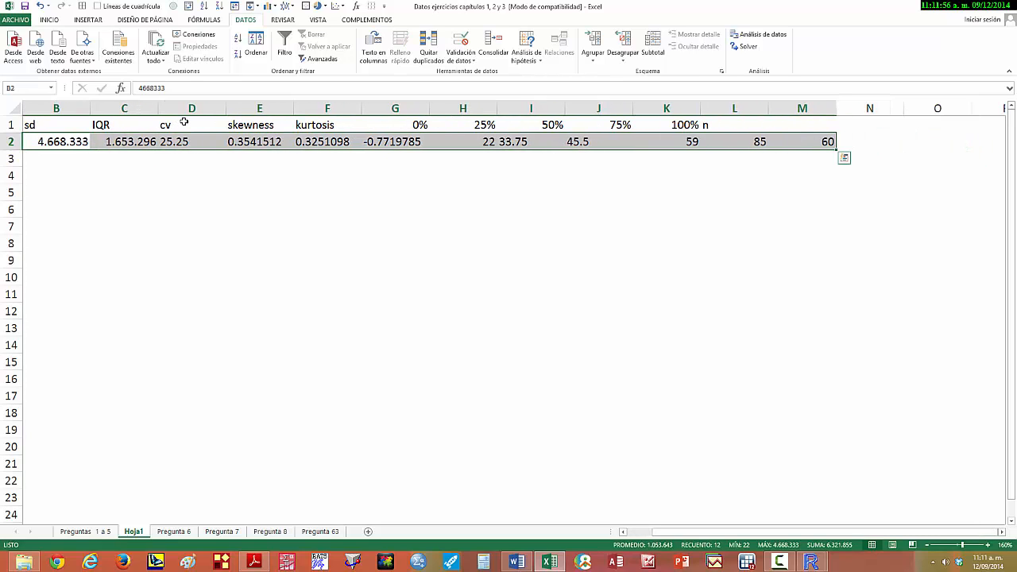
pyautogui.hotkey('ctrl', 'x')
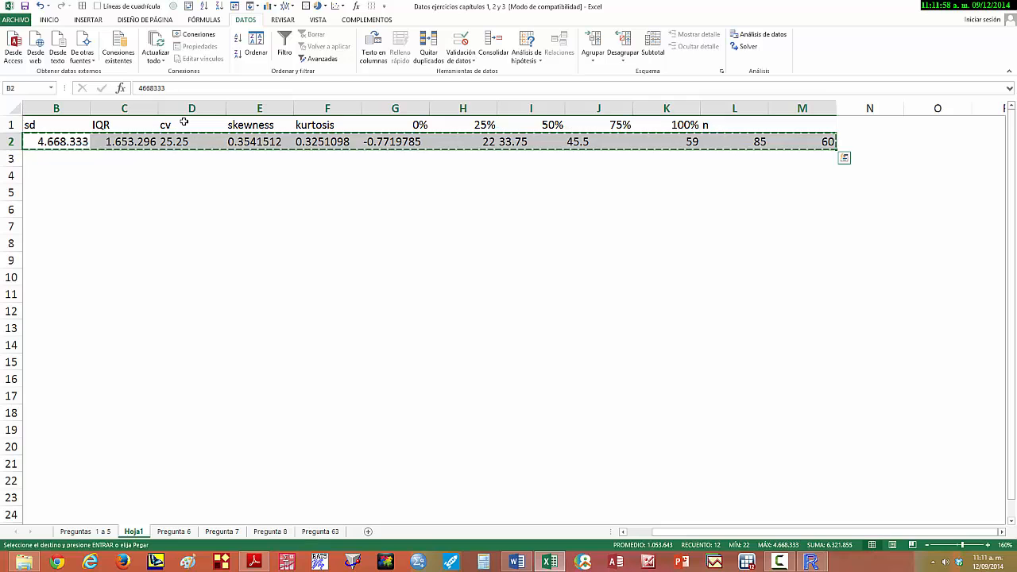
pyautogui.press('Left')
pyautogui.hotkey('ctrl', 'v')
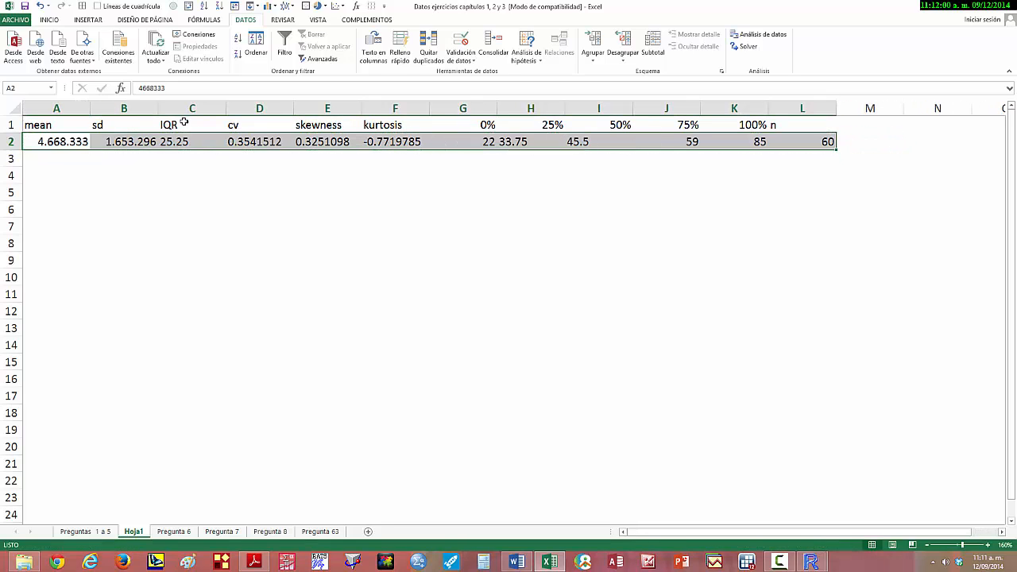
# - Center the contents of all cells in the sheet horizontally
pyautogui.click(11, 110)
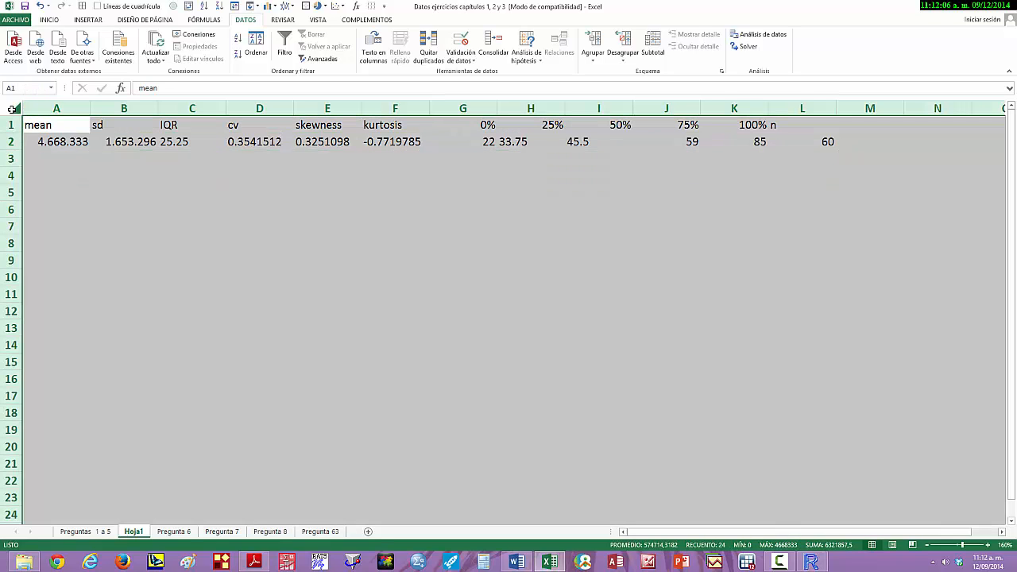
pyautogui.click(124, 243)
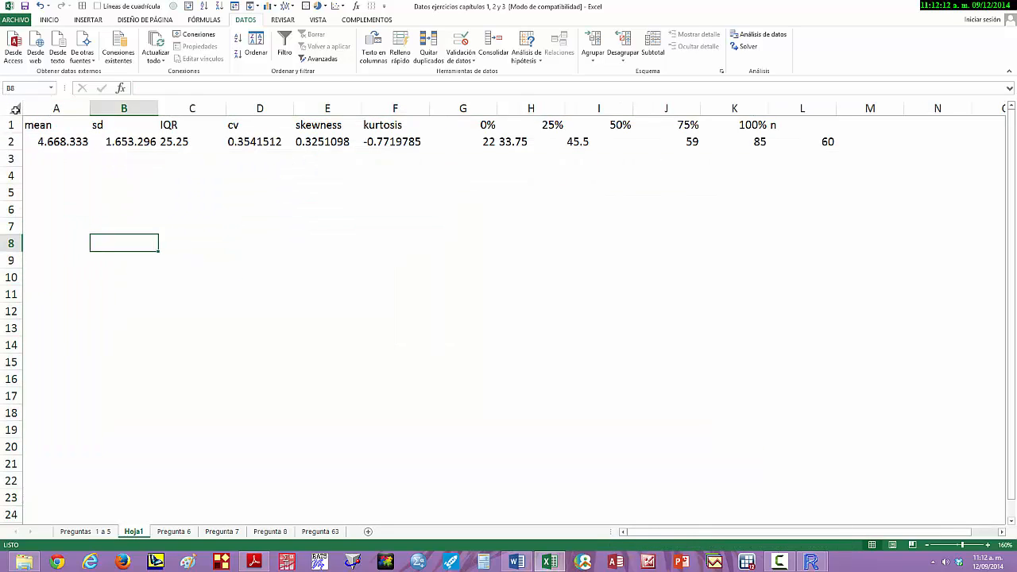
pyautogui.click(15, 109)
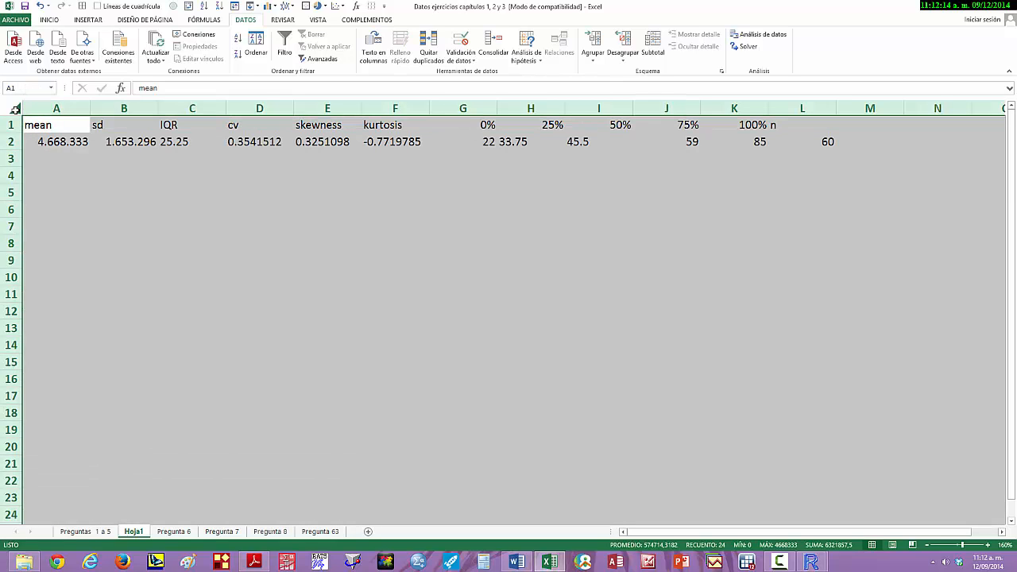
pyautogui.click(49, 19)
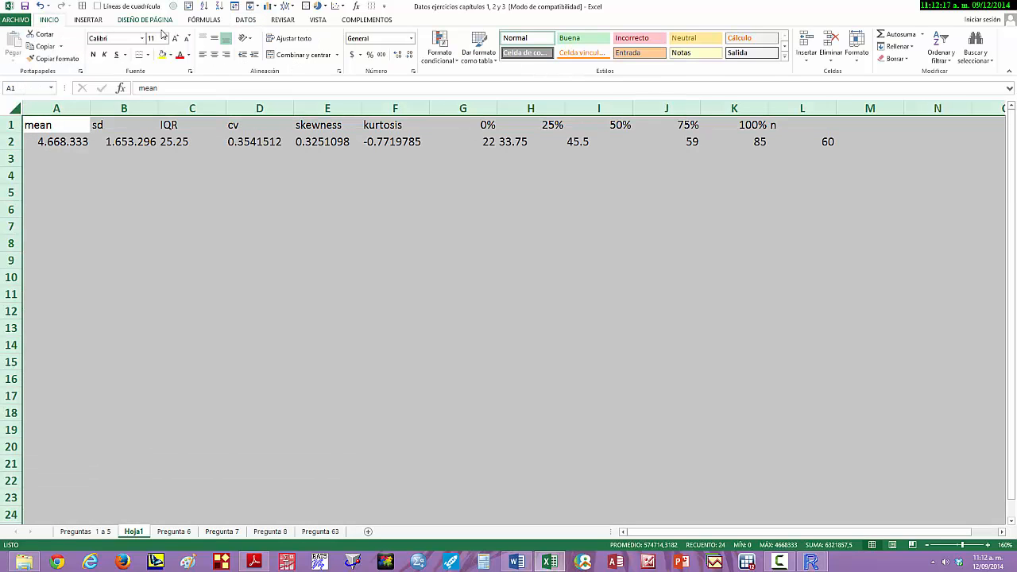
pyautogui.click(214, 54)
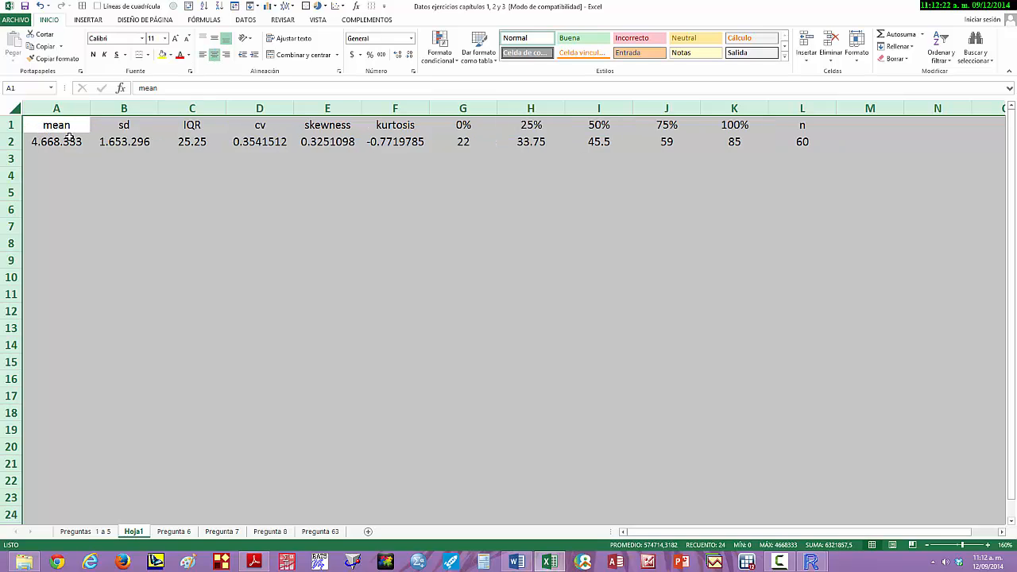
# - Copy the statistics table in A1:L2, including its headings
pyautogui.click(70, 133)
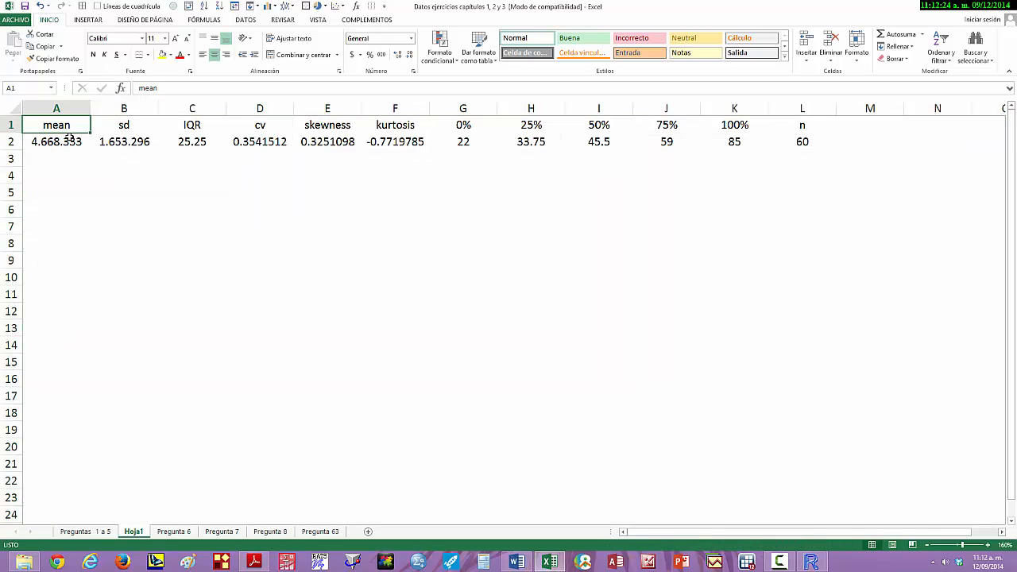
pyautogui.hotkey('shift', 'Down')
pyautogui.hotkey('shift', 'Right')
pyautogui.hotkey('shift', 'Right')
pyautogui.hotkey('shift', 'Right')
pyautogui.hotkey('shift', 'Right')
pyautogui.hotkey('shift', 'Right')
pyautogui.hotkey('shift', 'Right')
pyautogui.hotkey('shift', 'Right')
pyautogui.hotkey('shift', 'Right')
pyautogui.hotkey('shift', 'Right')
pyautogui.hotkey('shift', 'Right')
pyautogui.hotkey('shift', 'Right')
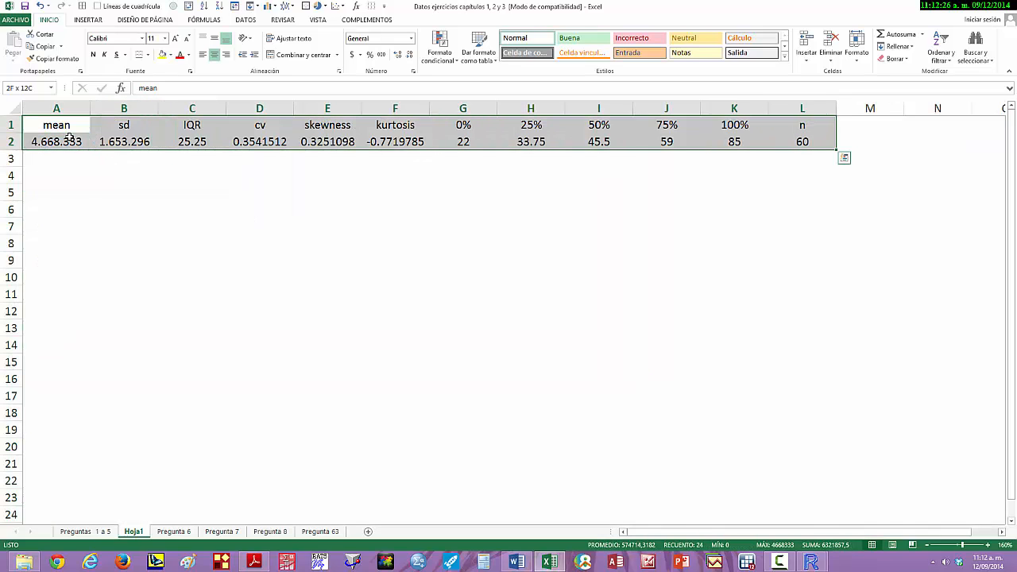
pyautogui.hotkey('shift', 'Left')
pyautogui.hotkey('shift', 'Right')
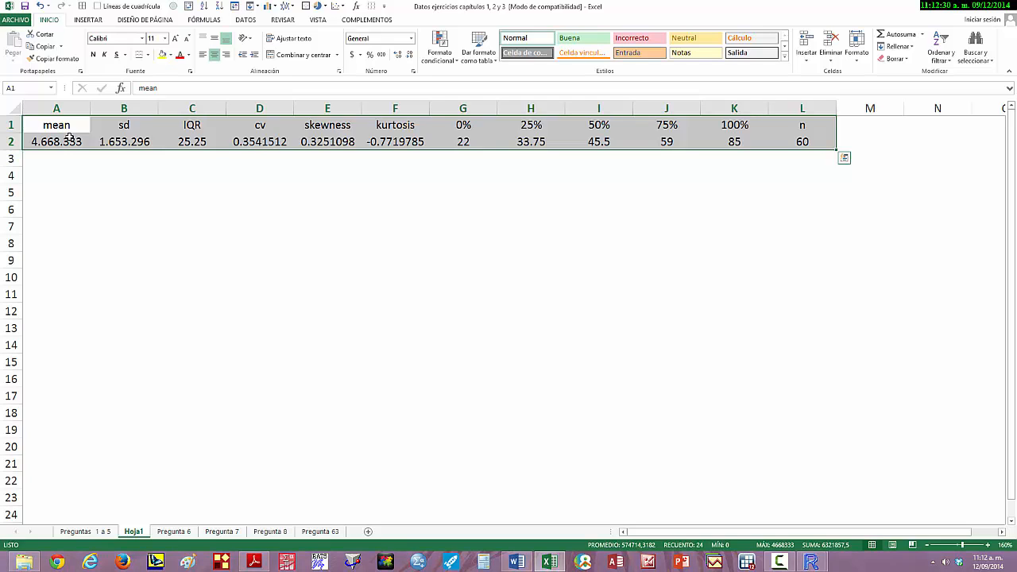
pyautogui.hotkey('ctrl', 'c')
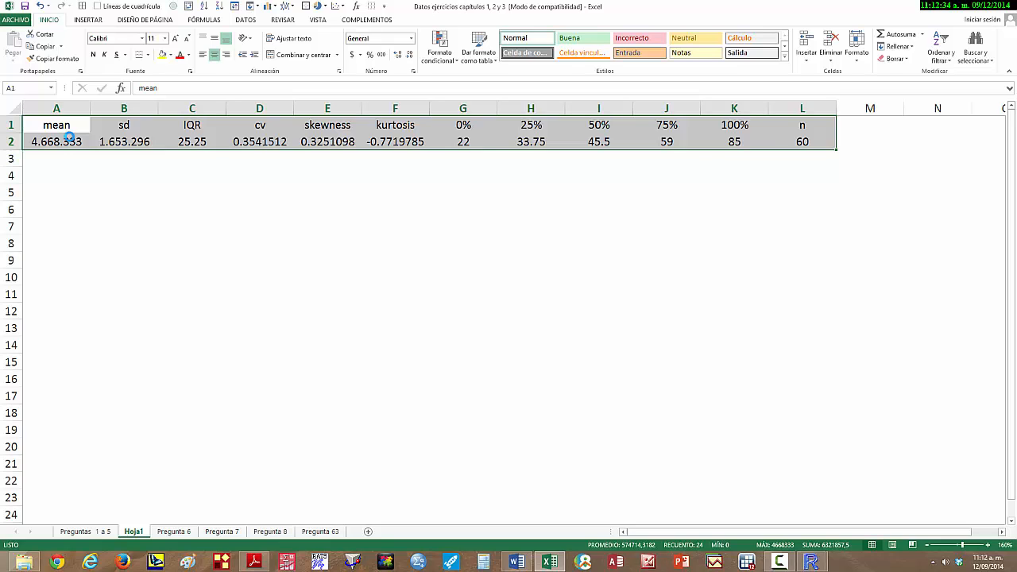
pyautogui.hotkey('ctrl', 'c')
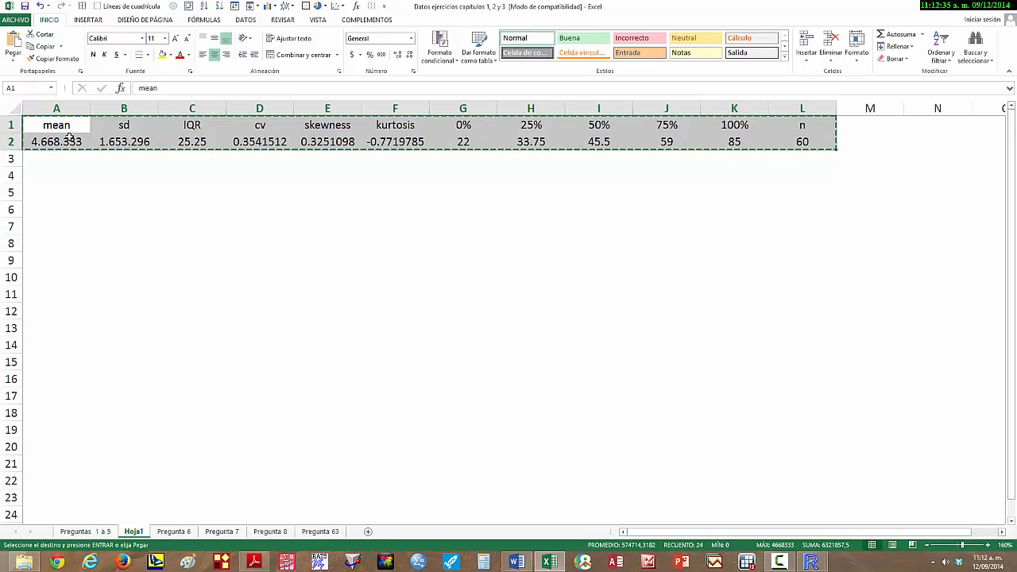
# - Paste the copied statistics table at A4 as values only, transposed into two columns
pyautogui.click(42, 180)
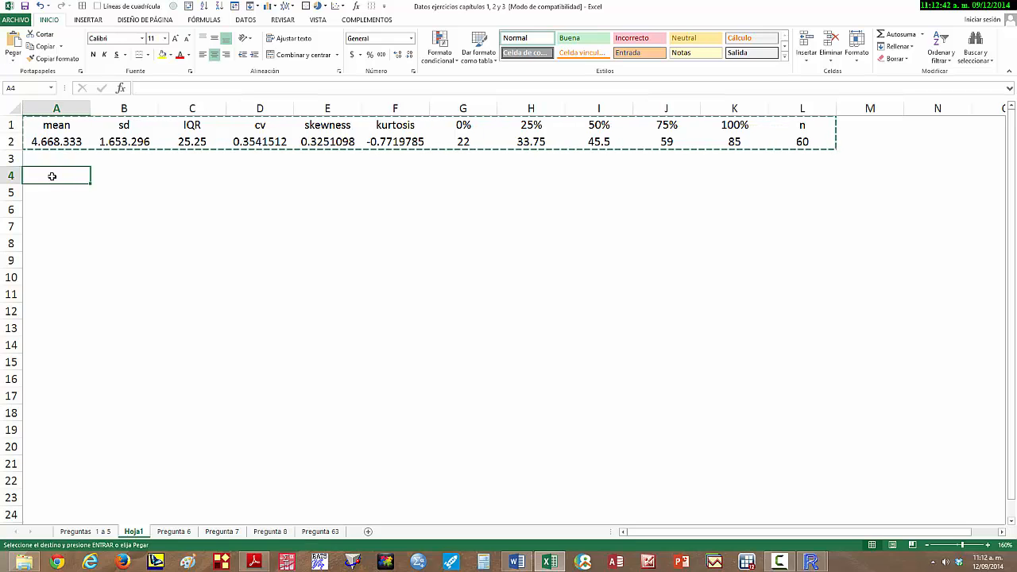
pyautogui.rightClick(52, 175)
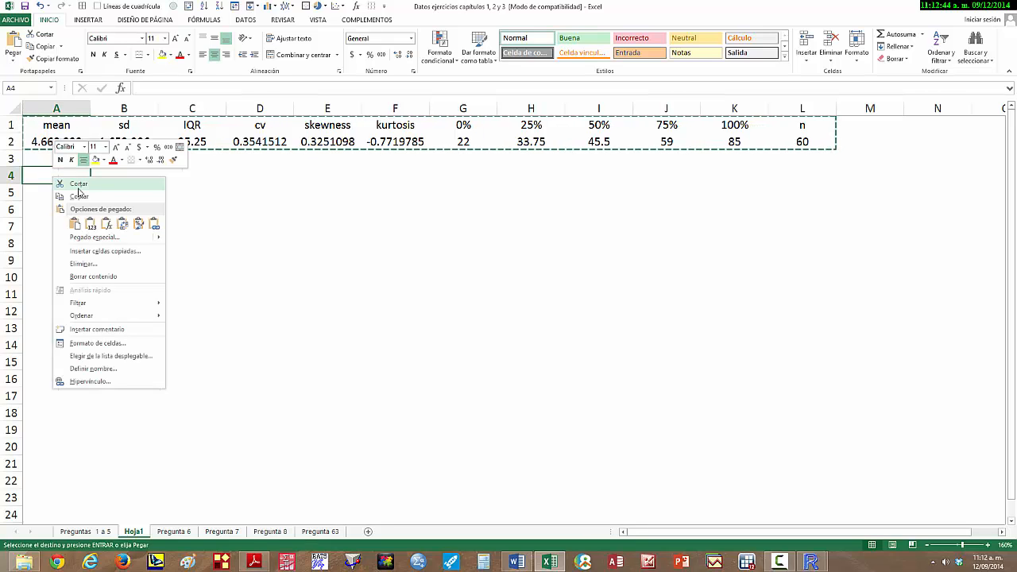
pyautogui.click(84, 238)
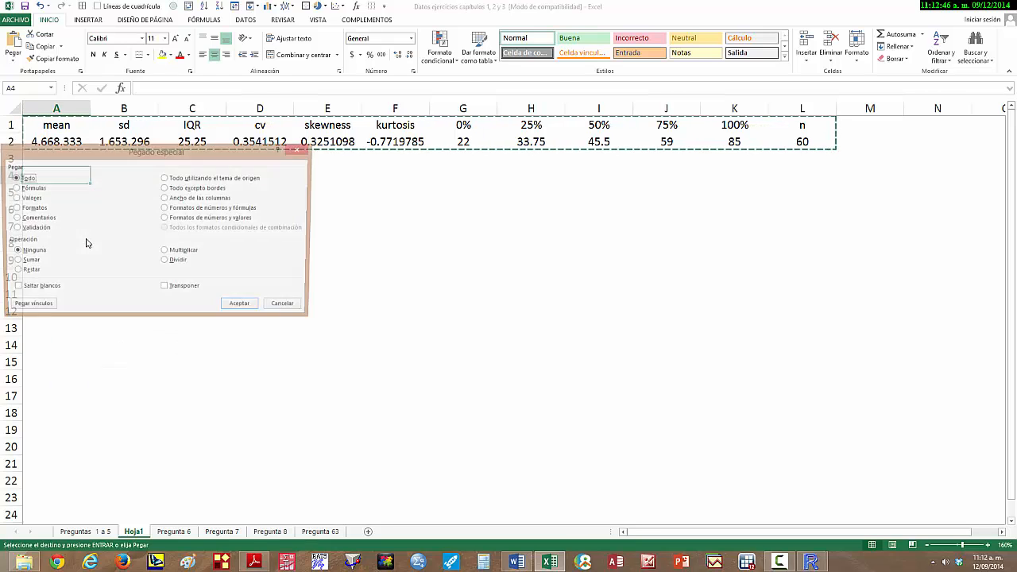
pyautogui.click(13, 198)
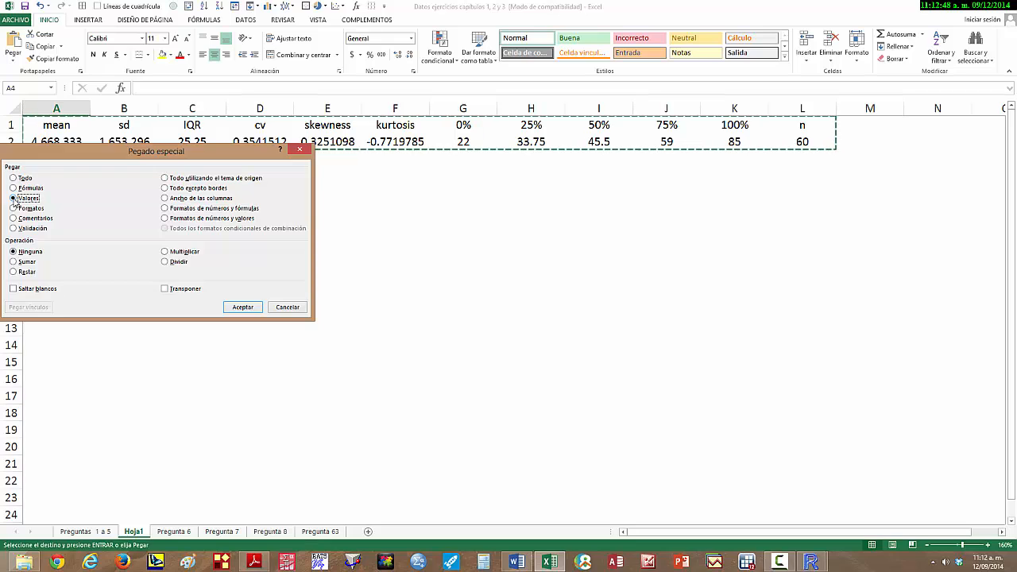
pyautogui.click(166, 289)
pyautogui.click(244, 308)
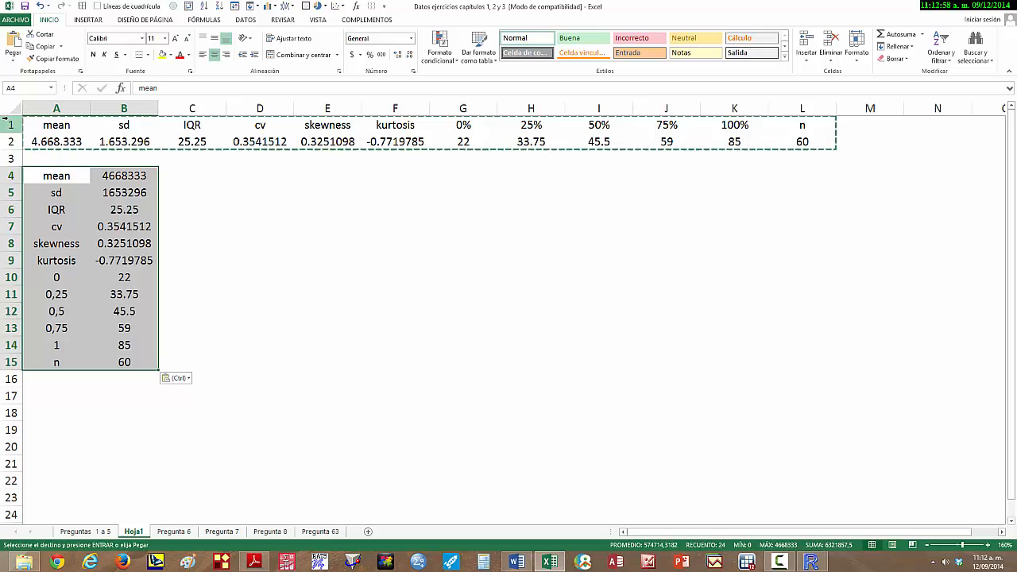
# - Replace the mean and sd labels in A4 and A5 with "Media" and "Desviación"
pyautogui.doubleClick(57, 174)
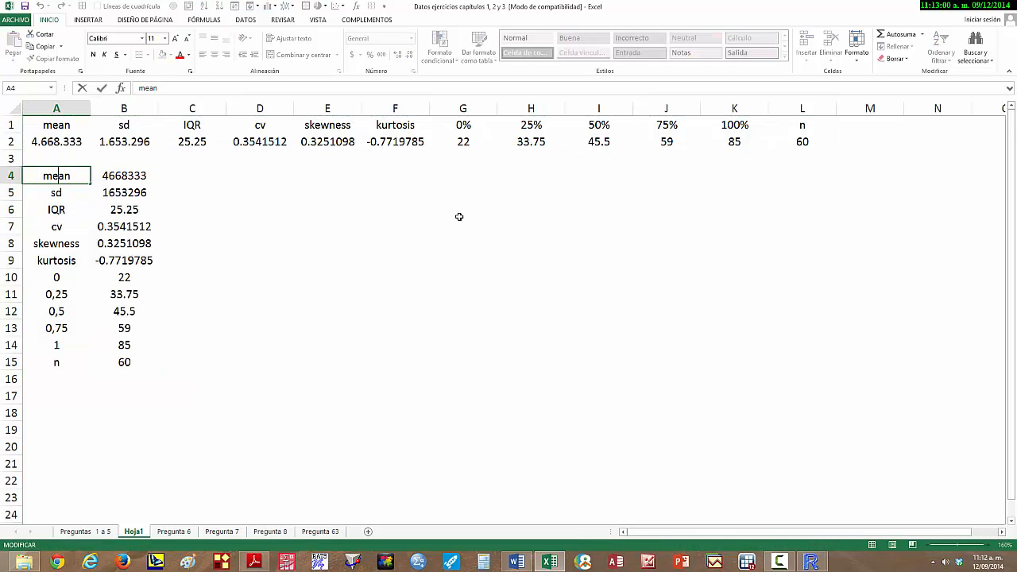
pyautogui.press('Escape')
pyautogui.write('Maedia')
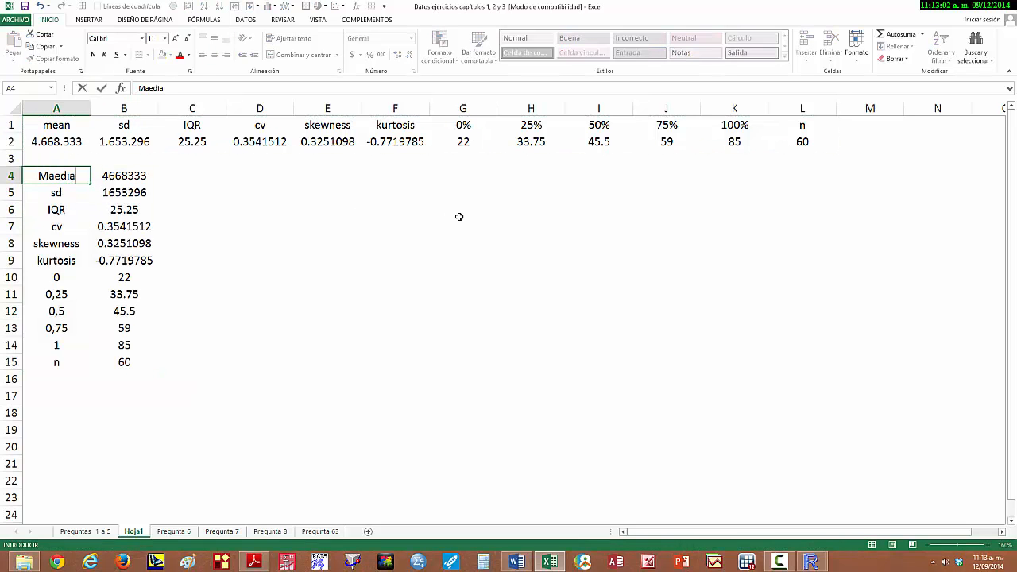
pyautogui.press('Return')
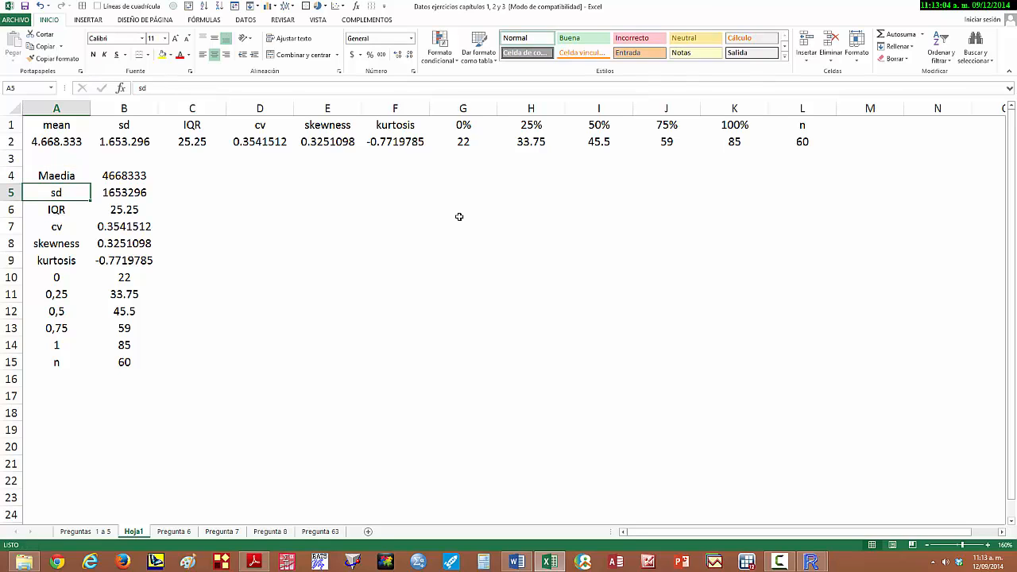
pyautogui.press('Up')
pyautogui.write('Media')
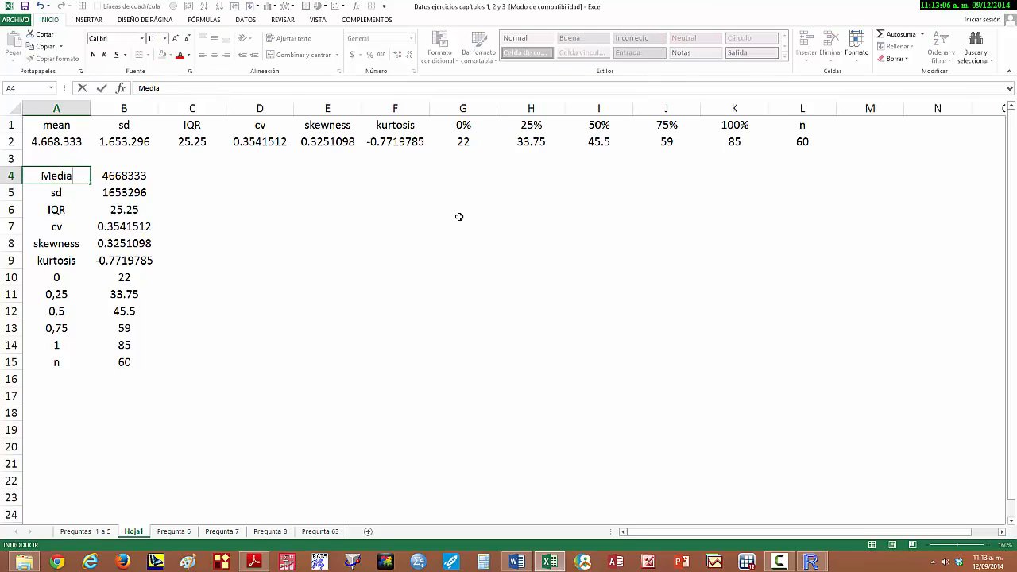
pyautogui.press('Return')
pyautogui.write('Des')
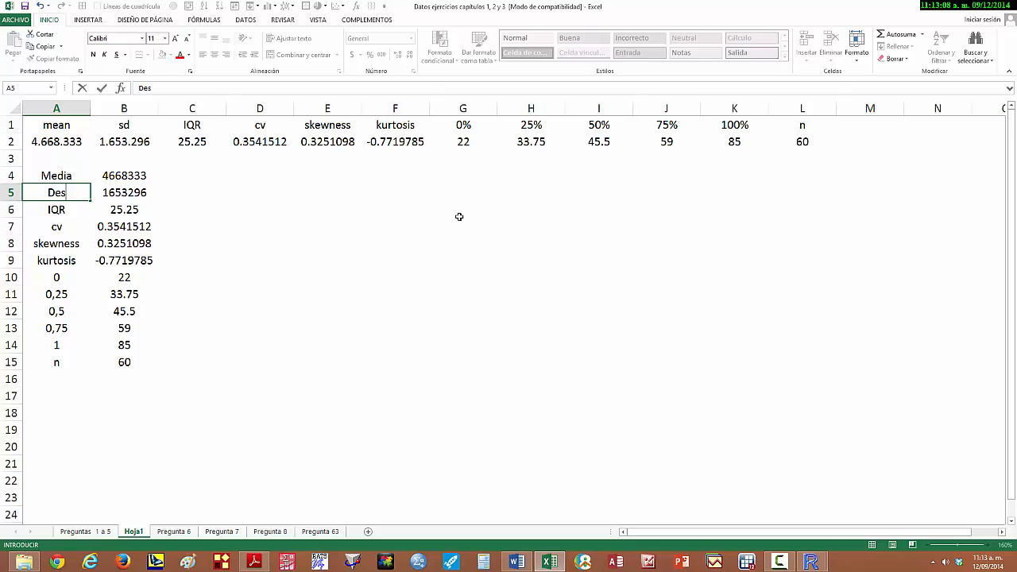
pyautogui.write('viación')
pyautogui.press('Return')
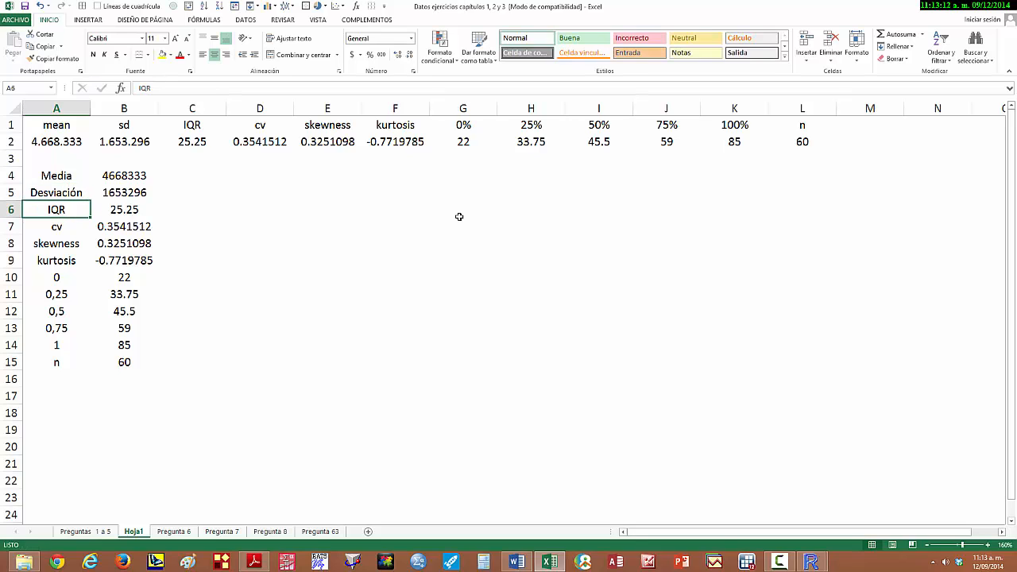
# - Rename the IQR label in A6 to "Rango intercuartilico" and autofit column A to its contents
pyautogui.write('Ran')
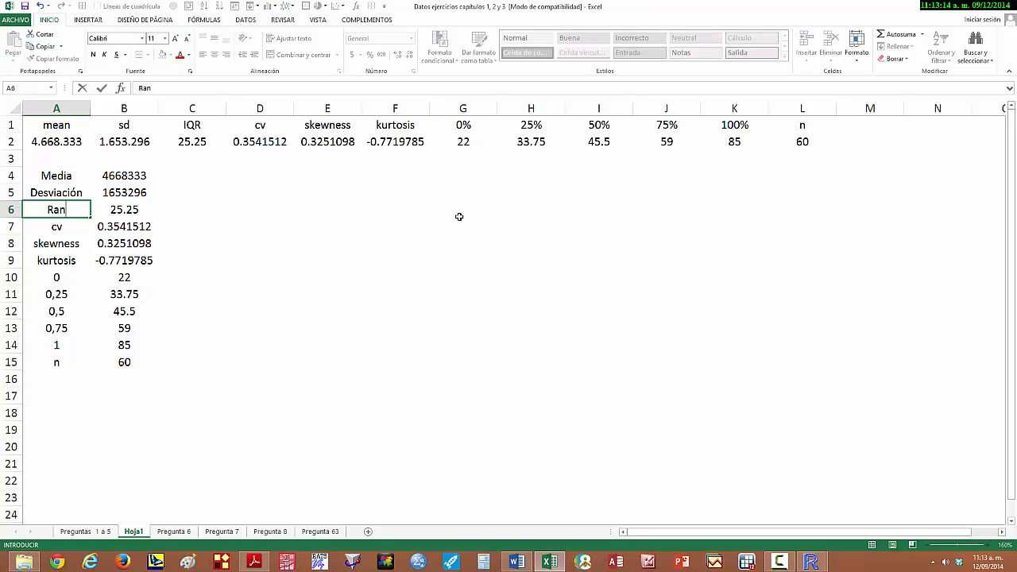
pyautogui.write('go intercuartilico')
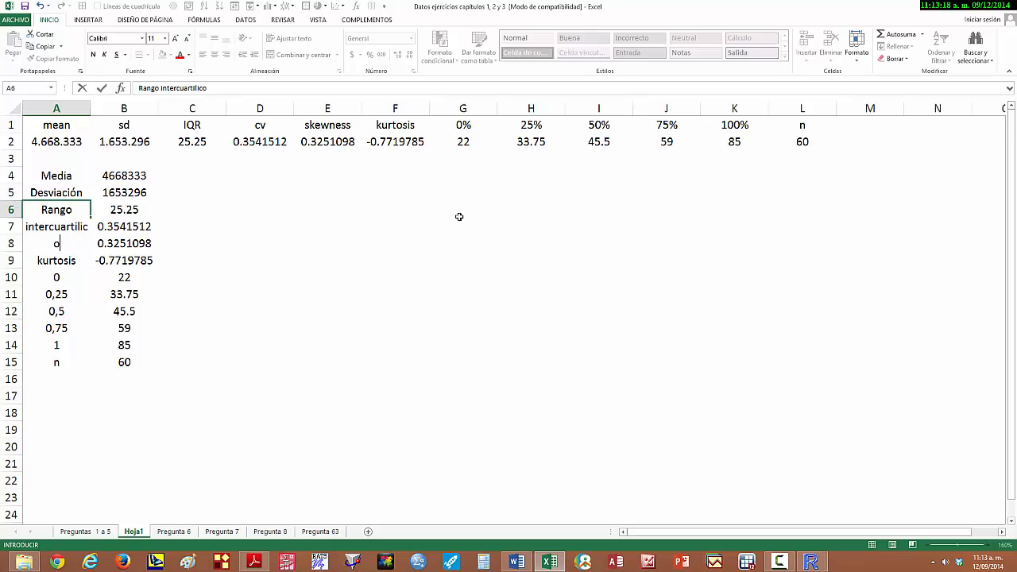
pyautogui.press('Return')
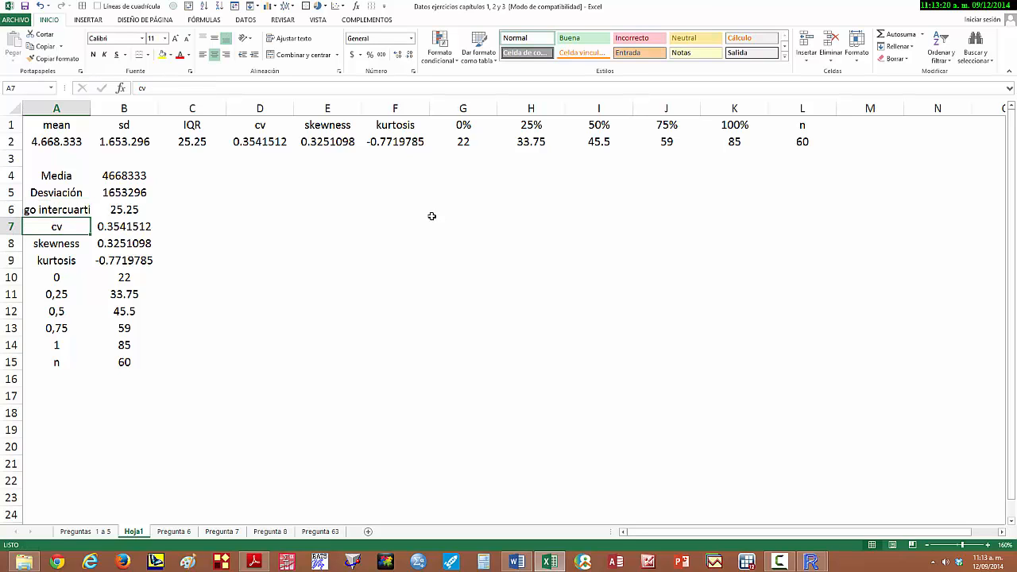
pyautogui.doubleClick(91, 108)
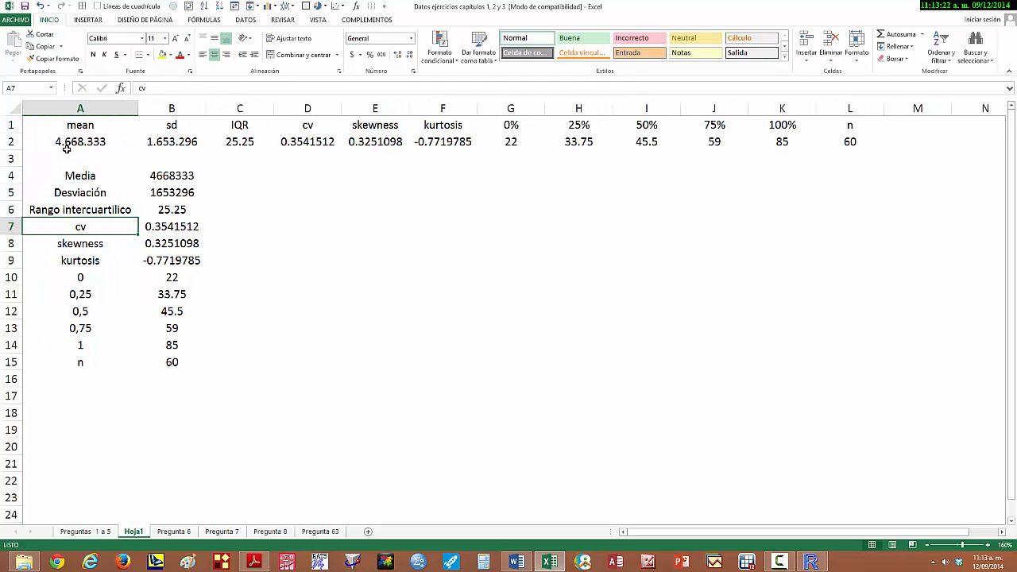
# - Left-align the statistic labels in A4:A15
pyautogui.click(54, 178)
pyautogui.hotkey('shift', 'Down')
pyautogui.hotkey('shift', 'Down')
pyautogui.hotkey('shift', 'Down')
pyautogui.hotkey('shift', 'Down')
pyautogui.hotkey('shift', 'Down')
pyautogui.hotkey('shift', 'Down')
pyautogui.hotkey('shift', 'Down')
pyautogui.hotkey('shift', 'Down')
pyautogui.hotkey('shift', 'Down')
pyautogui.hotkey('shift', 'Down')
pyautogui.hotkey('shift', 'Down')
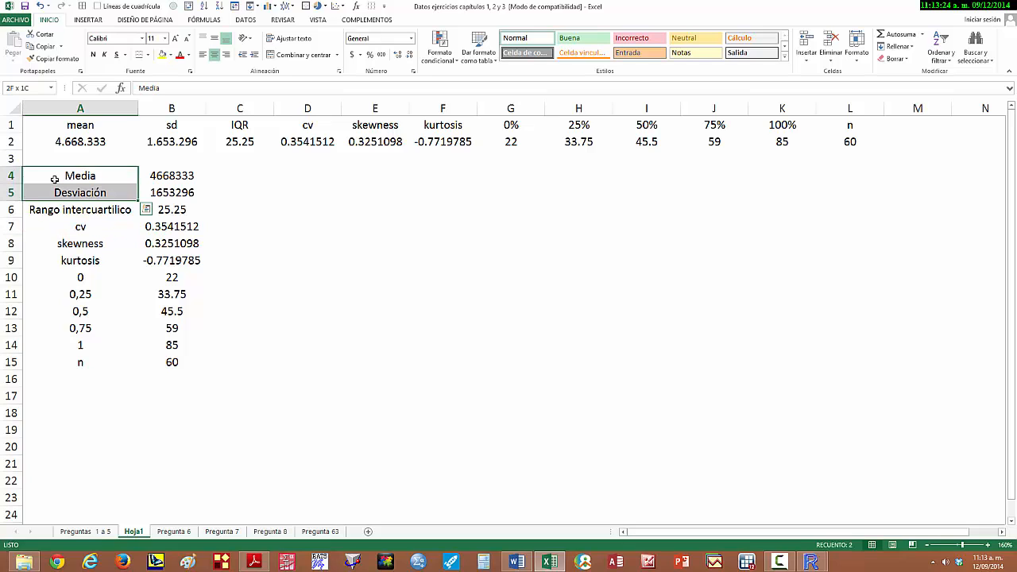
pyautogui.click(203, 54)
# - Rename the cv label in A7 to "Coeficiente de variación" and autofit column A again
pyautogui.click(32, 229)
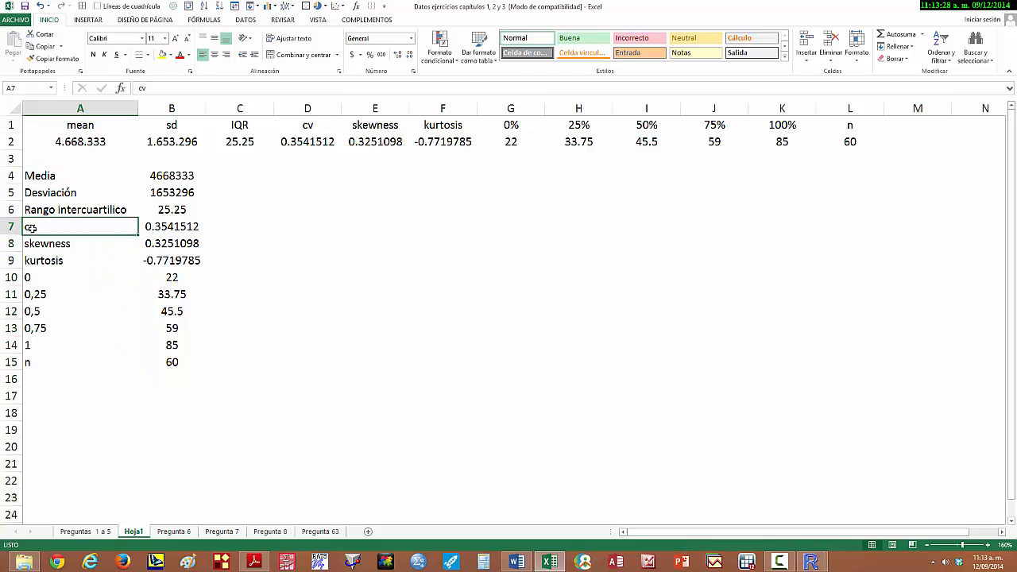
pyautogui.write('Coeficie')
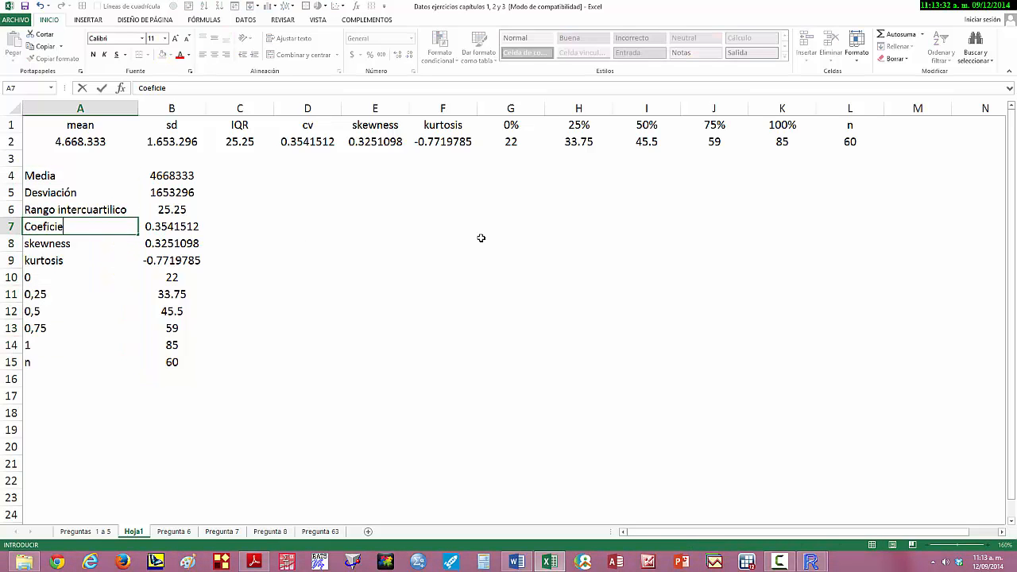
pyautogui.write('nte de variación')
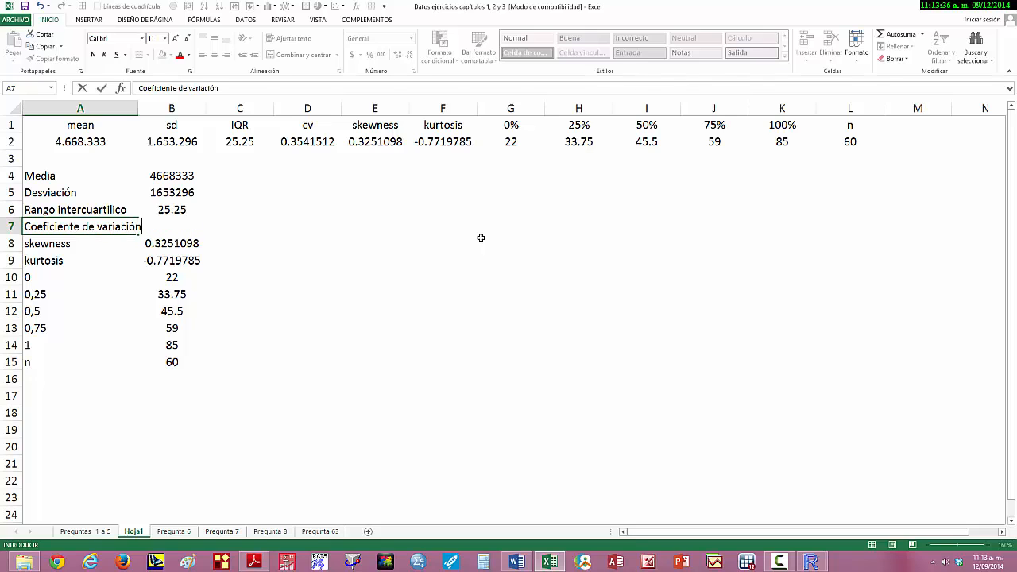
pyautogui.press('Return')
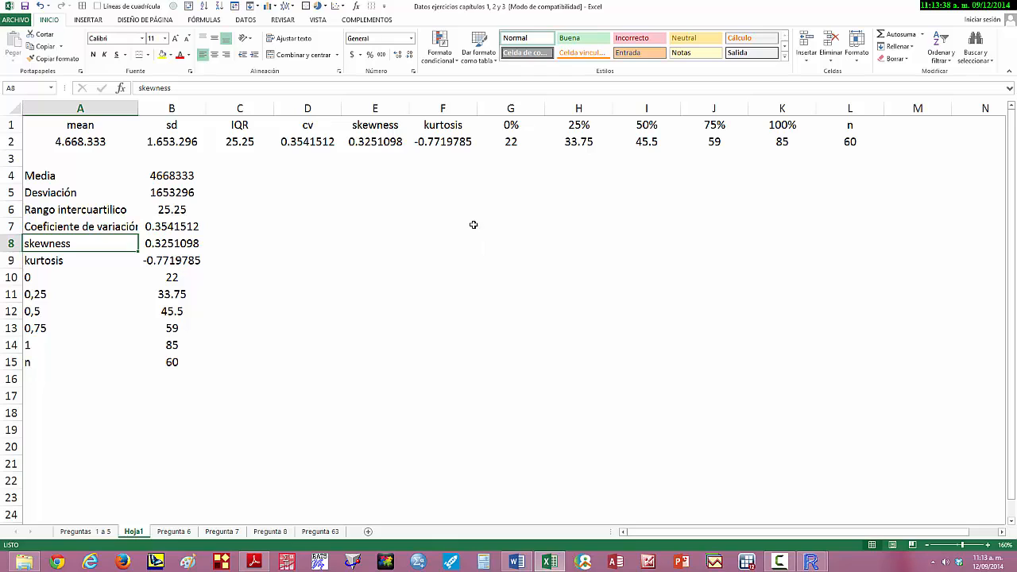
pyautogui.doubleClick(138, 108)
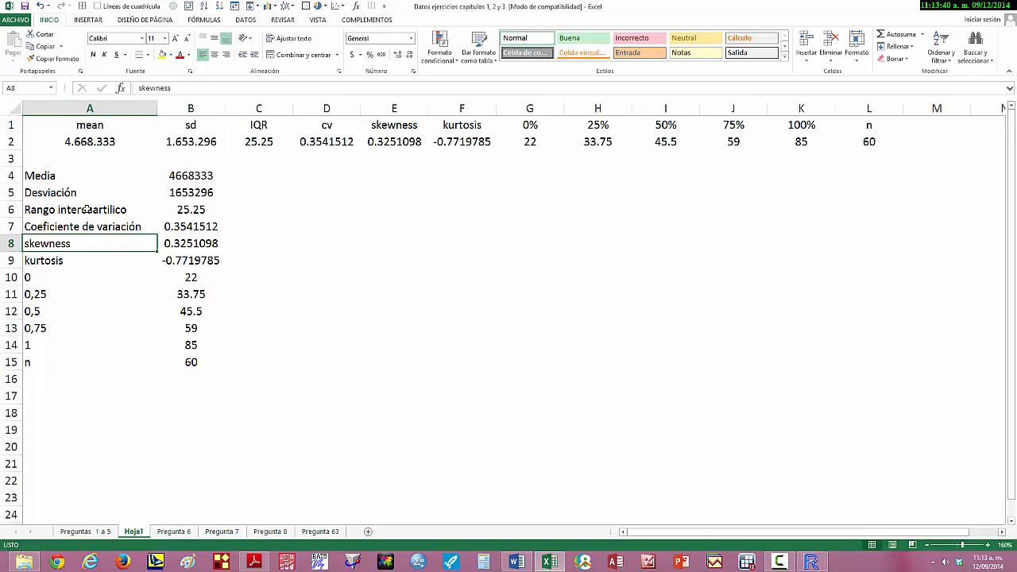
# - Replace the skewness label in A8 with "Coeficiente de asimetría"
pyautogui.write('Coefic')
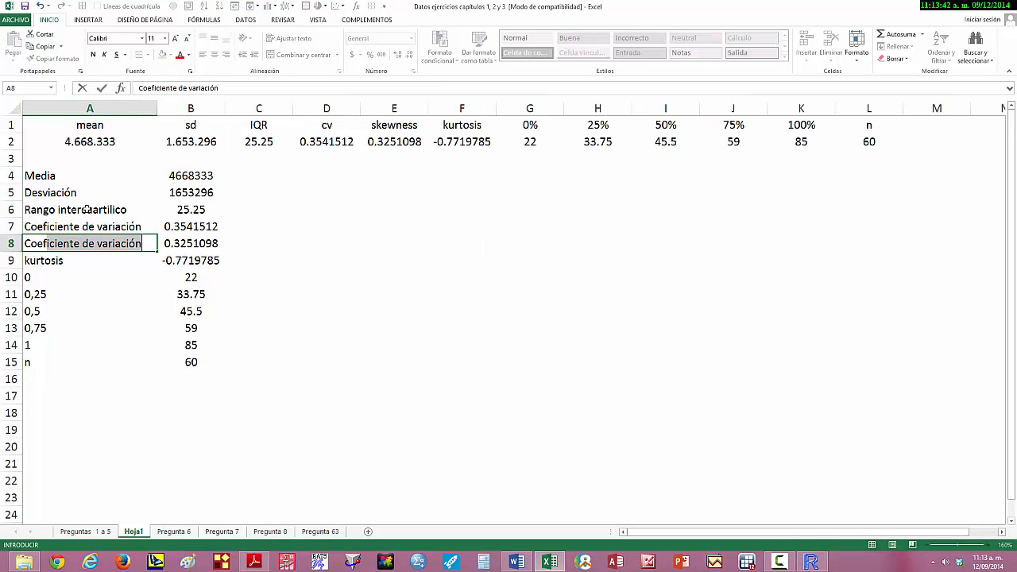
pyautogui.write('iente ')
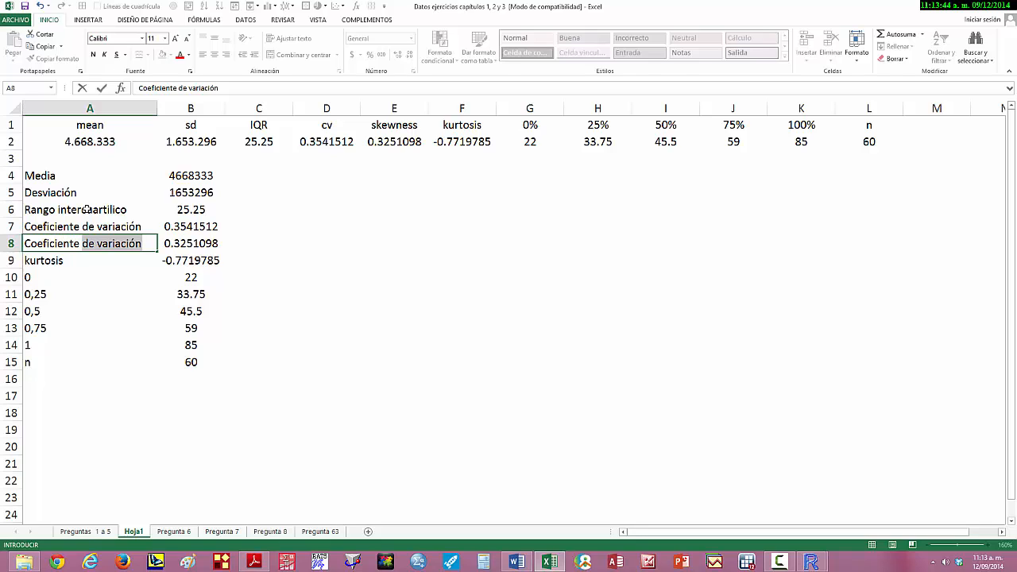
pyautogui.write('de asi')
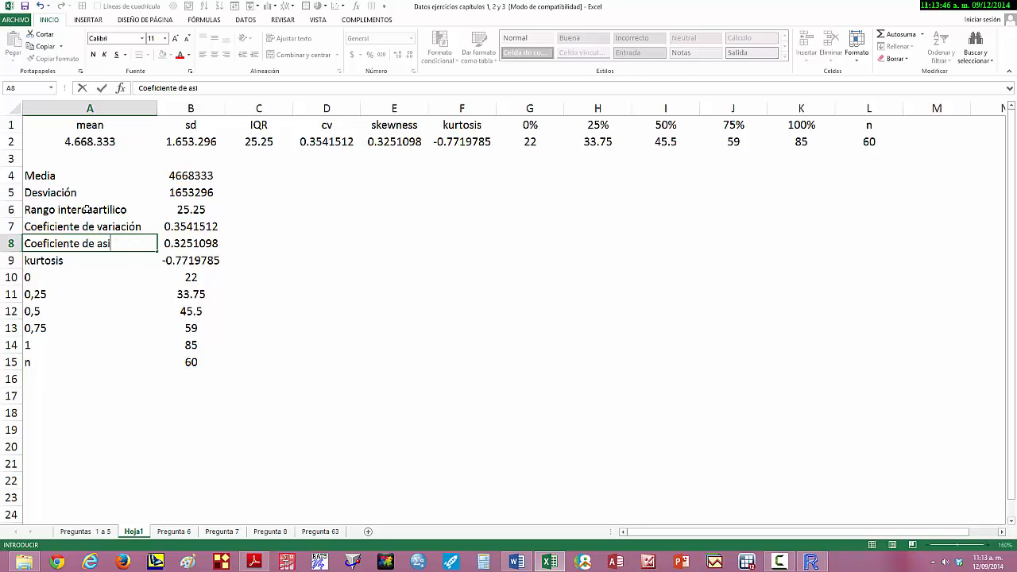
pyautogui.write('metría')
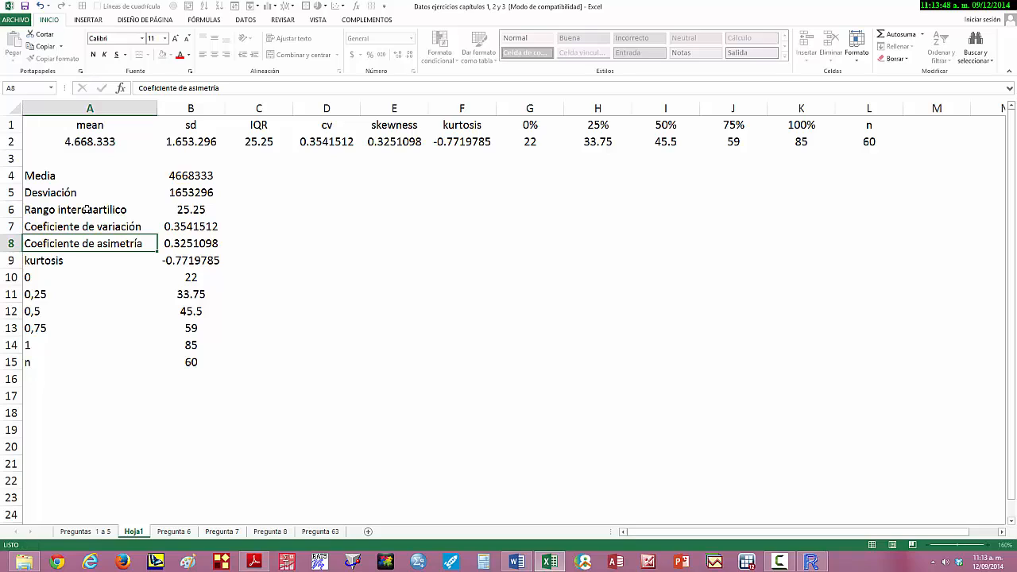
pyautogui.press('Return')
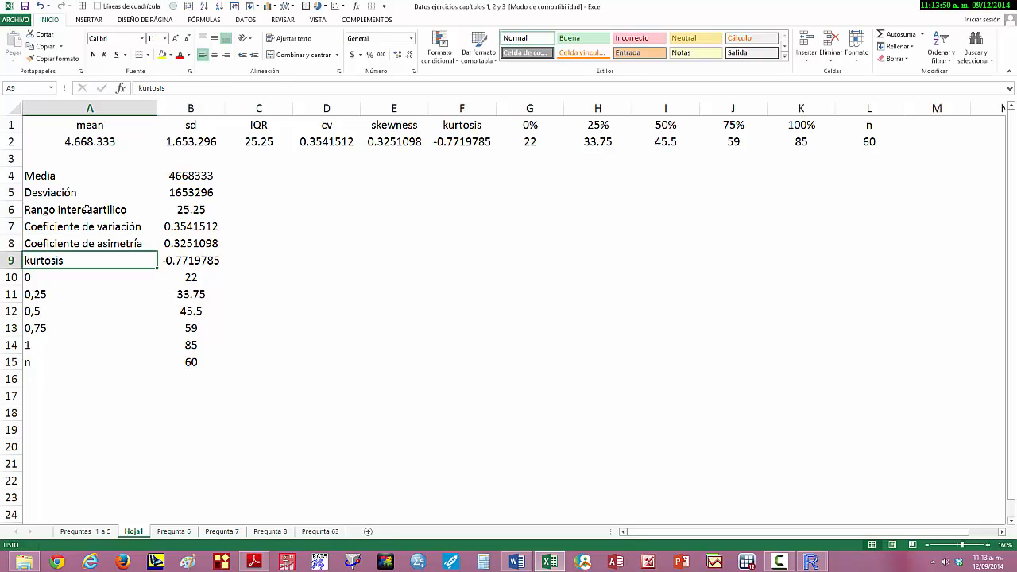
# - Edit the kurtosis label in A9 so that it reads "Coeficiente de curtosis"
pyautogui.click(137, 88)
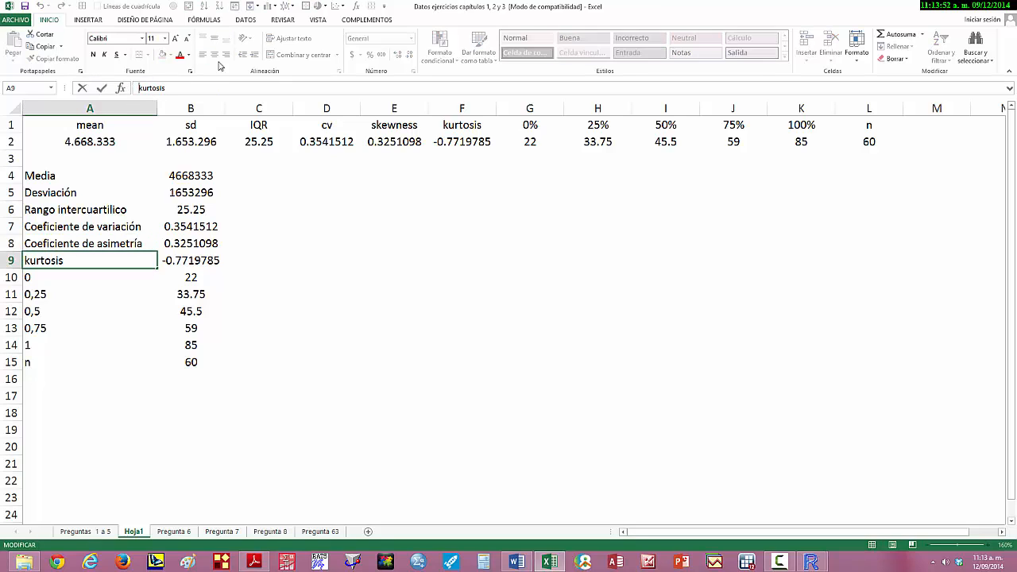
pyautogui.write('Coefi')
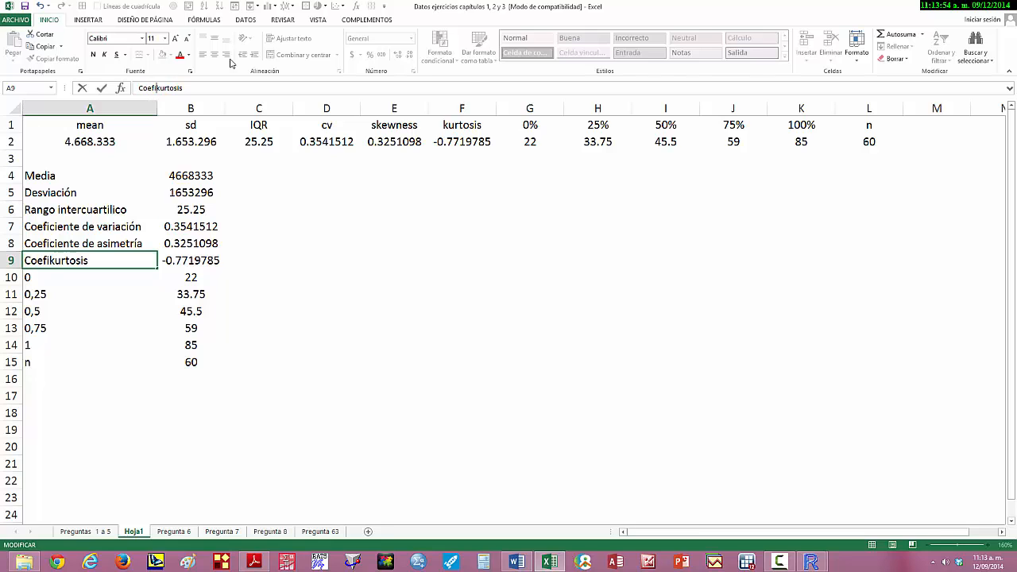
pyautogui.write('cien')
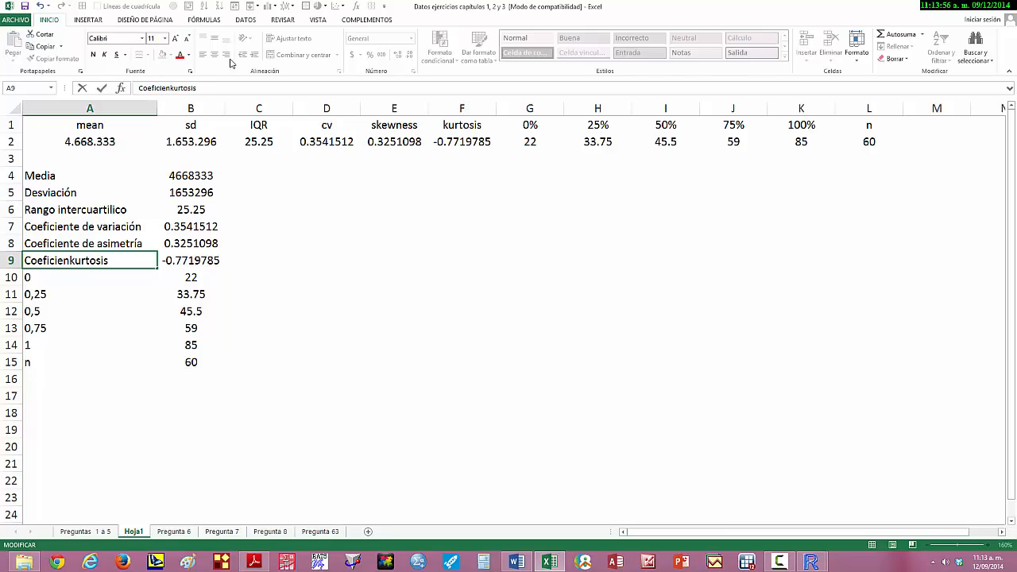
pyautogui.write('te de')
pyautogui.press('Delete')
pyautogui.write('c')
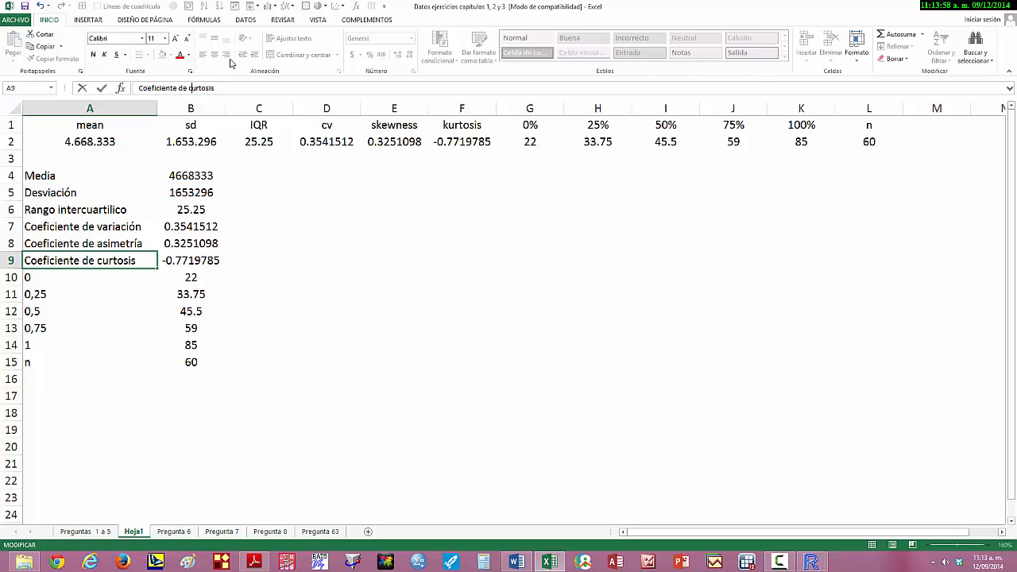
pyautogui.press('Return')
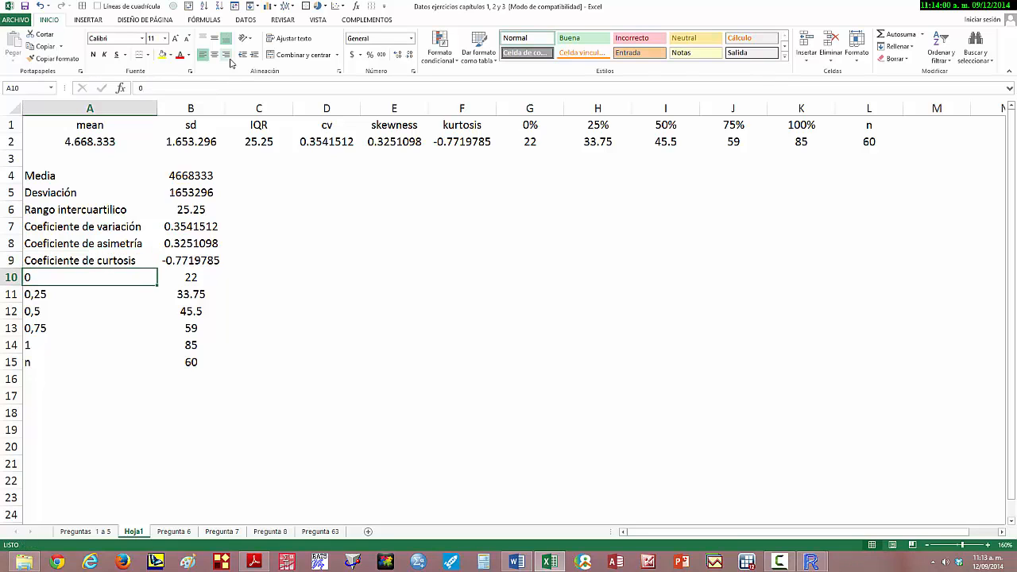
# - Replace the label in A10 with "Mínimo" and the label in A11 with "Percentil 25"
pyautogui.write('Mínimo')
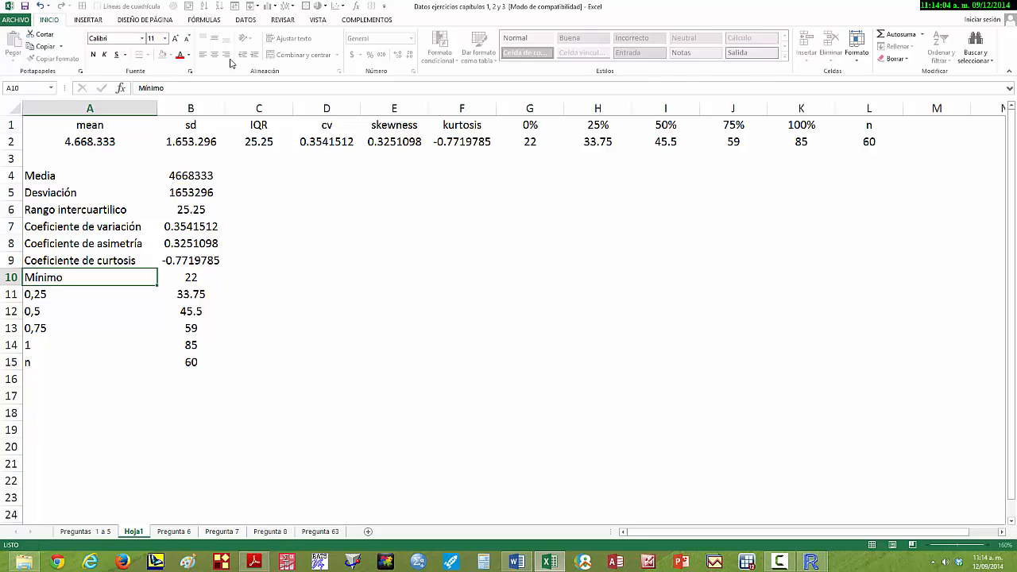
pyautogui.press('Return')
pyautogui.write('Percentil 2')
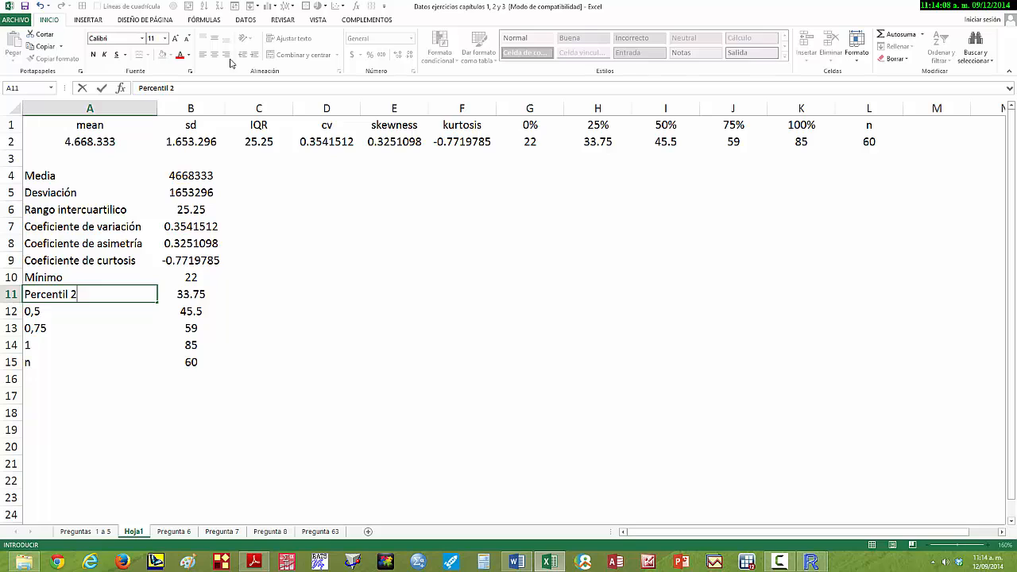
pyautogui.write('5')
pyautogui.press('Return')
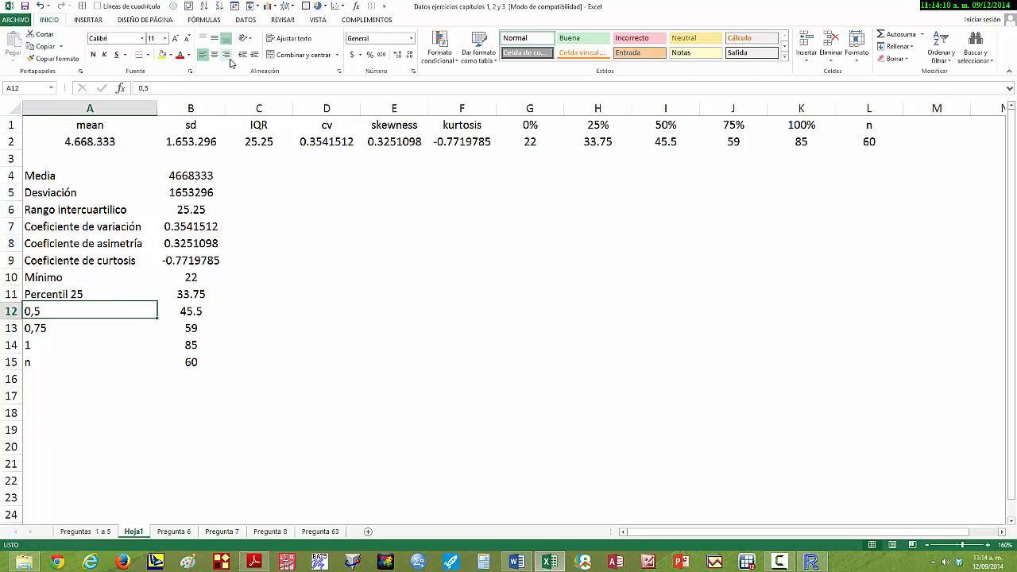
# - Replace the label in A12 with "Mediana" and the label in A13 with "Percentil 75"
pyautogui.write('Mediana')
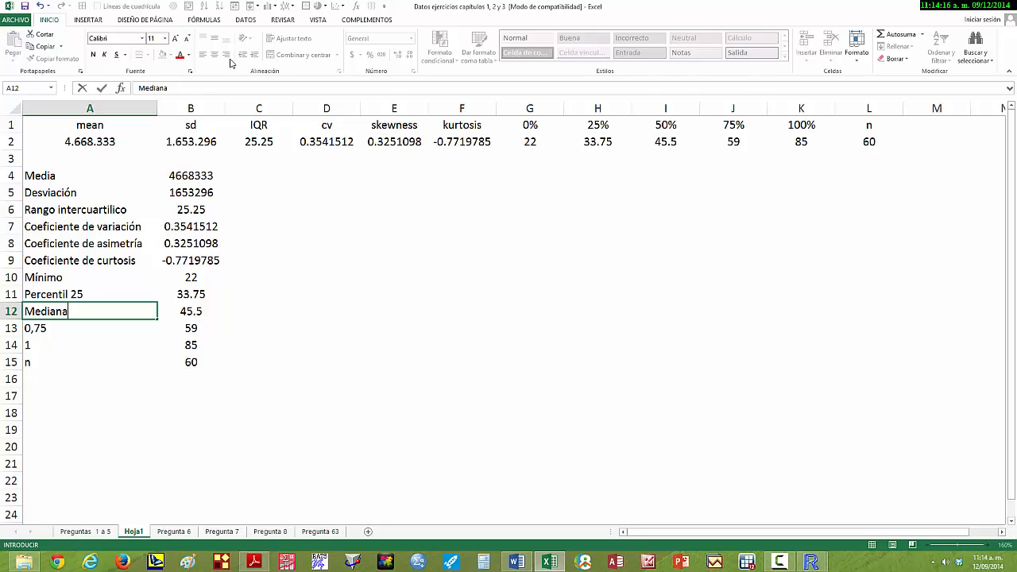
pyautogui.press('Return')
pyautogui.write('Percentil 25')
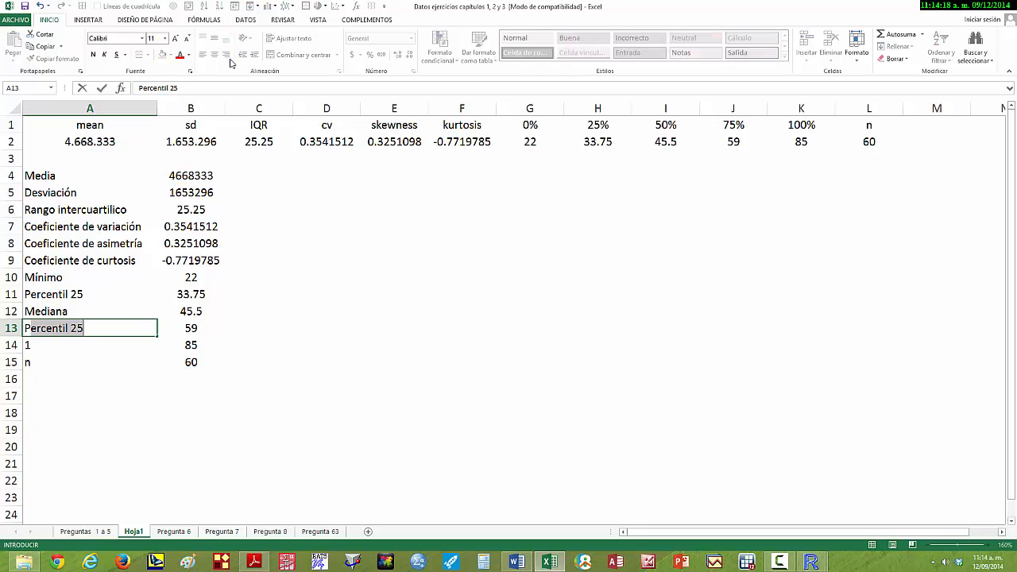
pyautogui.click(173, 87)
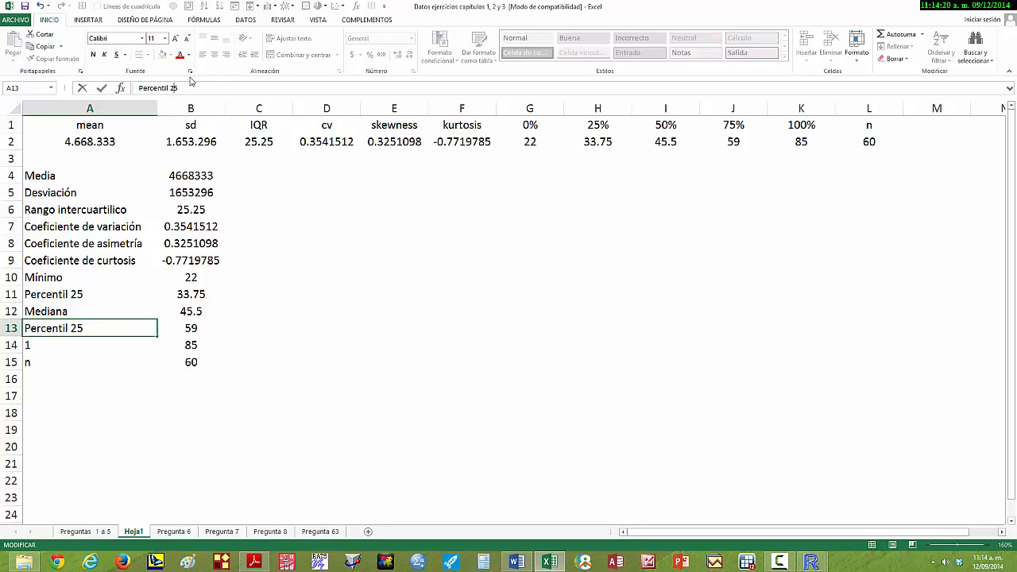
pyautogui.press('BackSpace')
pyautogui.write('7')
pyautogui.press('Return')
pyautogui.press('Up')
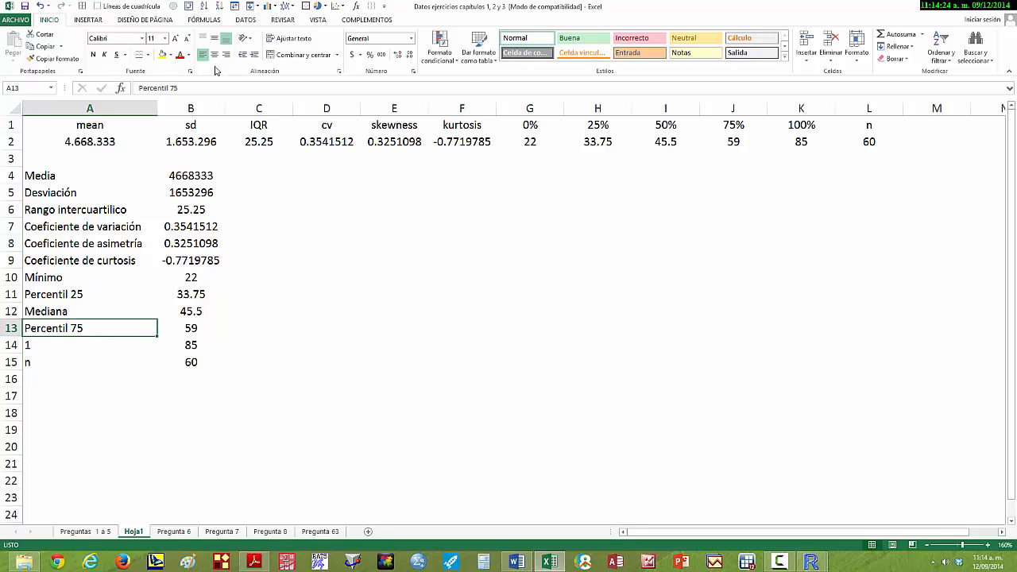
# - Replace the label in A14 with "Máximo" and the label in A15 with "Tamaño de la muestra"
pyautogui.press('Down')
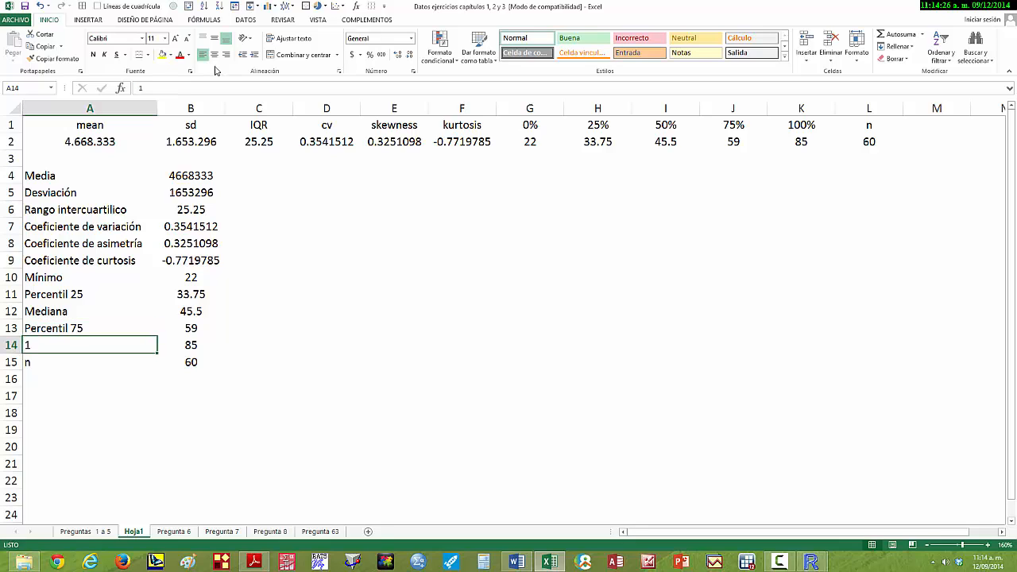
pyautogui.write('Máximo')
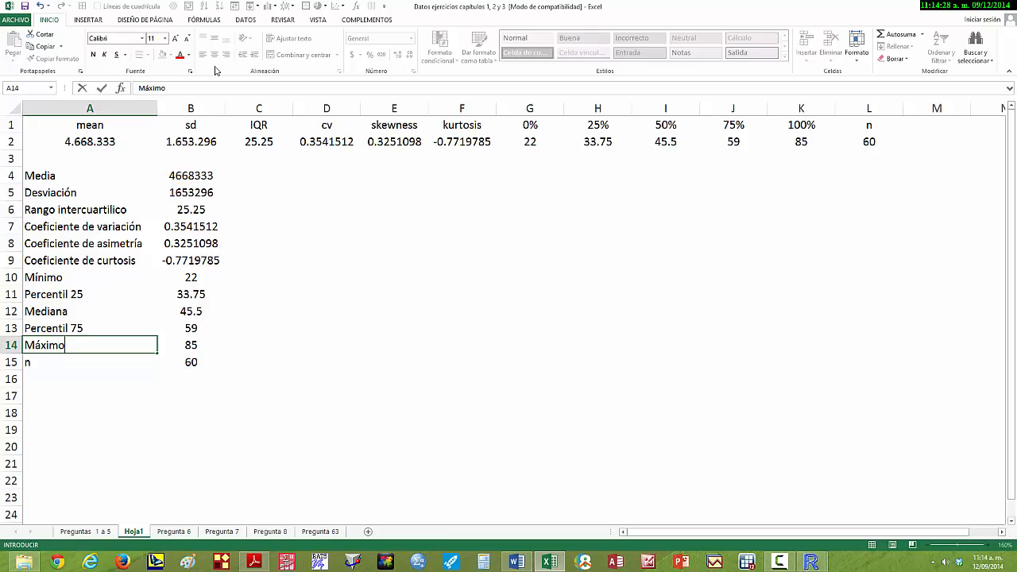
pyautogui.press('Return')
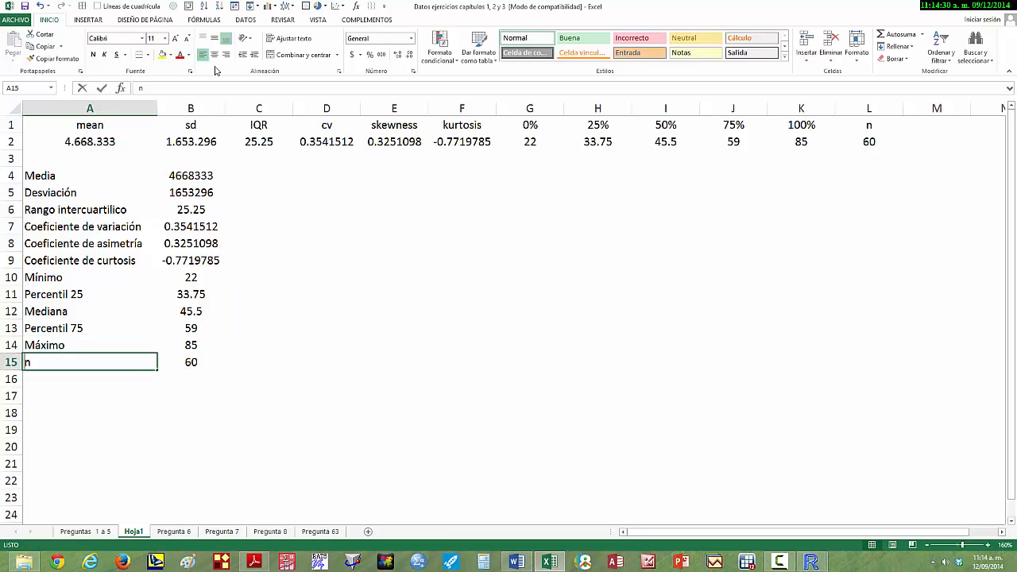
pyautogui.write('Tamaño d')
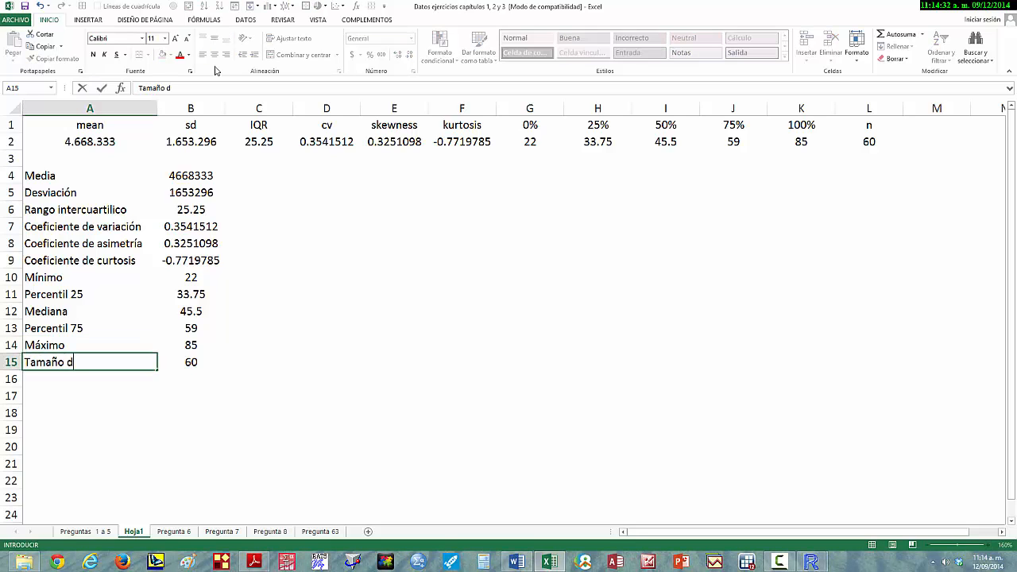
pyautogui.write('e la muestra')
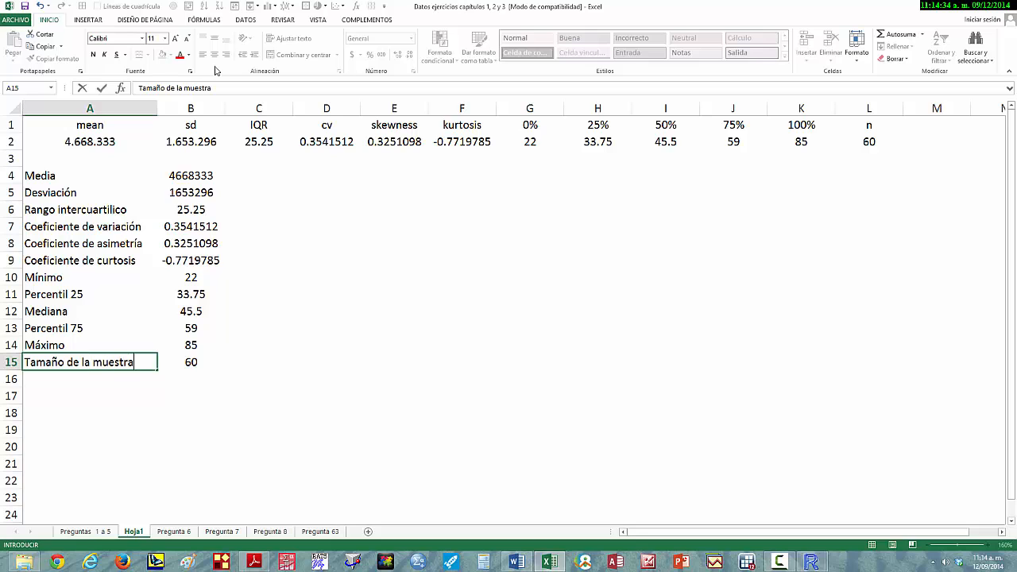
pyautogui.press('Return')
# - Check the mean and standard deviation in B4:B5 against the numSummary output in R Commander
pyautogui.press('Up')
pyautogui.press('Up')
pyautogui.press('Up')
pyautogui.press('Up')
pyautogui.press('Up')
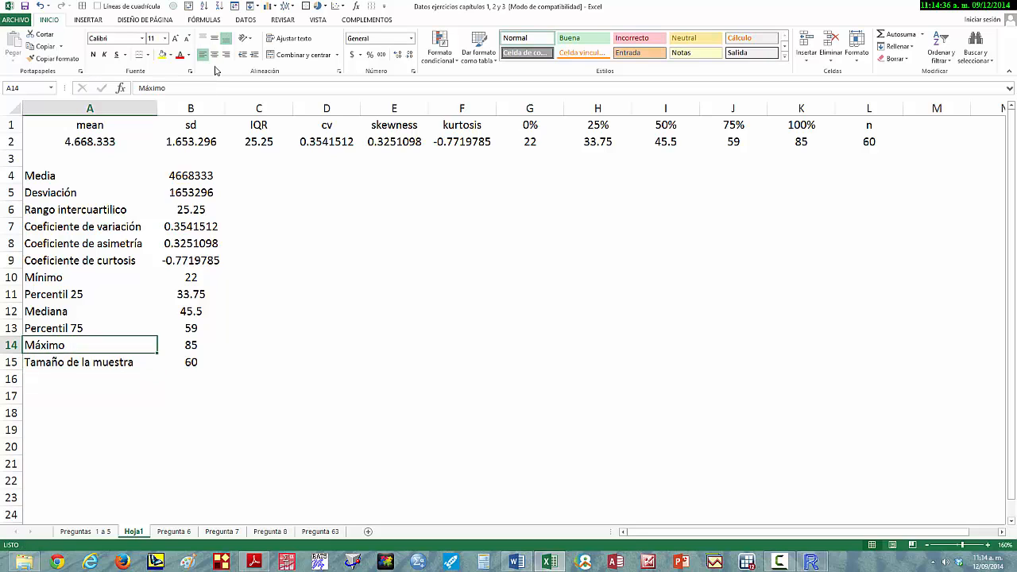
pyautogui.press('Up')
pyautogui.press('Up')
pyautogui.press('Up')
pyautogui.press('Up')
pyautogui.press('Up')
pyautogui.press('Up')
pyautogui.press('Up')
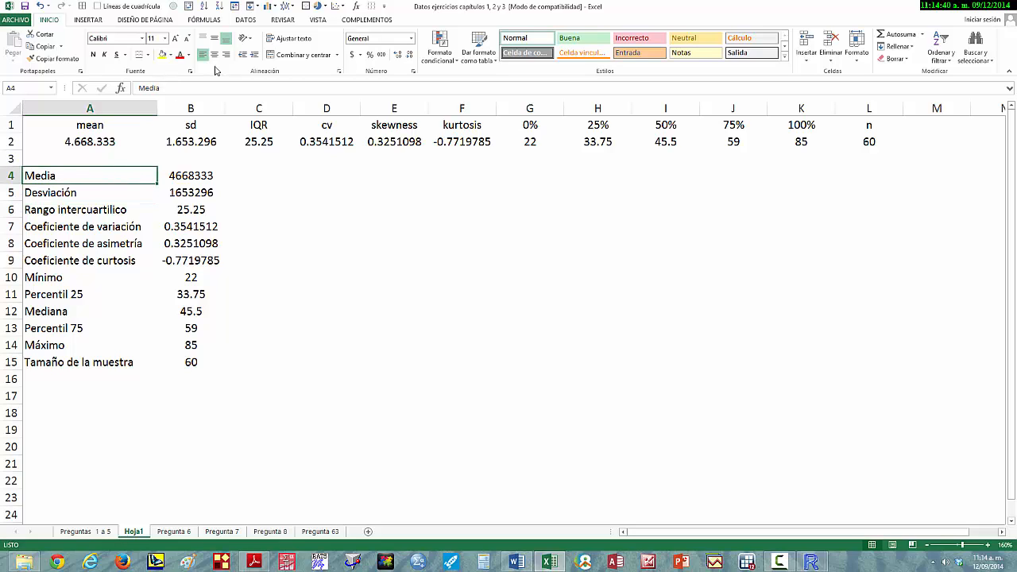
pyautogui.press('Right')
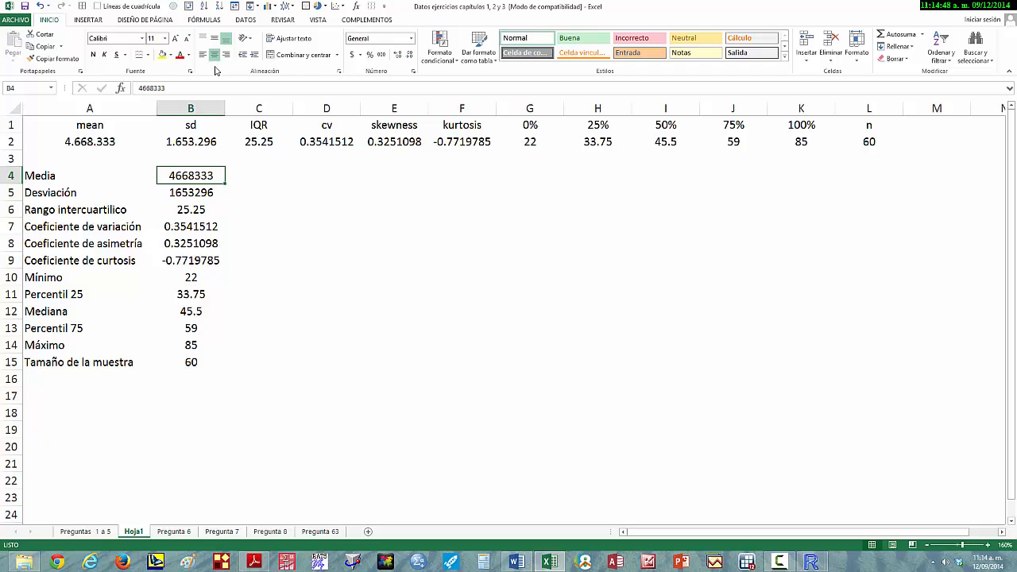
pyautogui.press('Down')
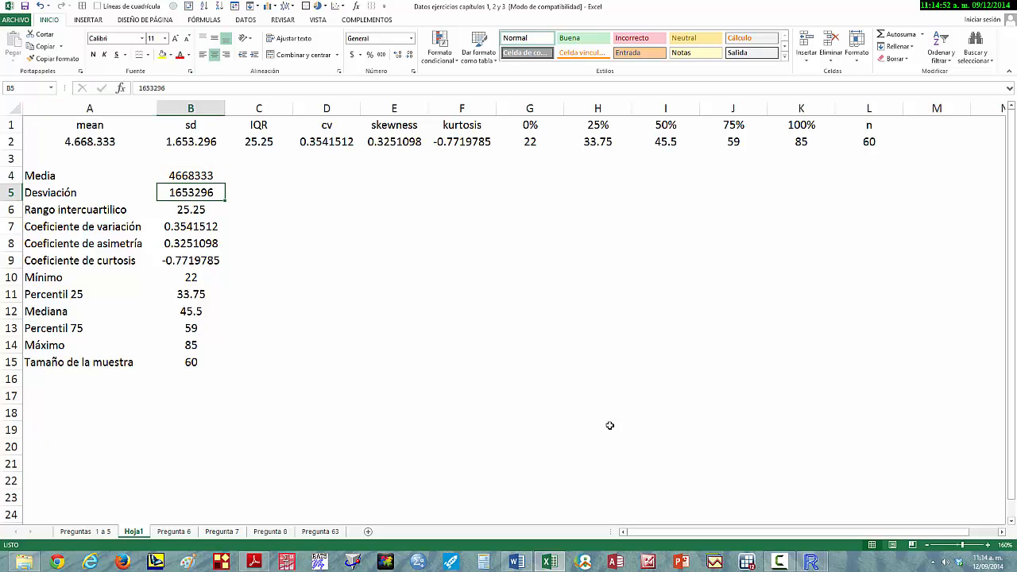
pyautogui.moveTo(810, 562)
pyautogui.click(836, 514)
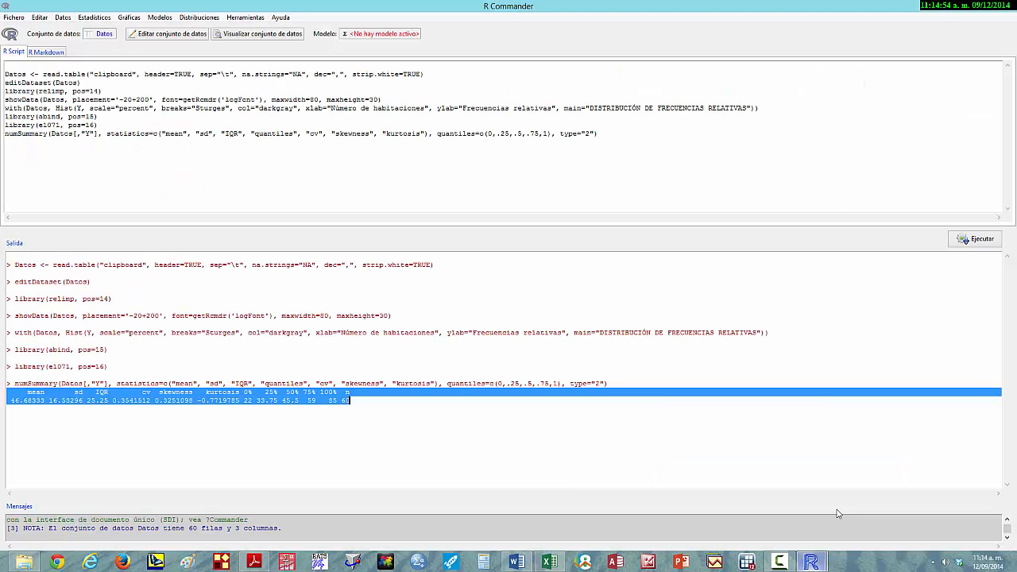
pyautogui.click(63, 403)
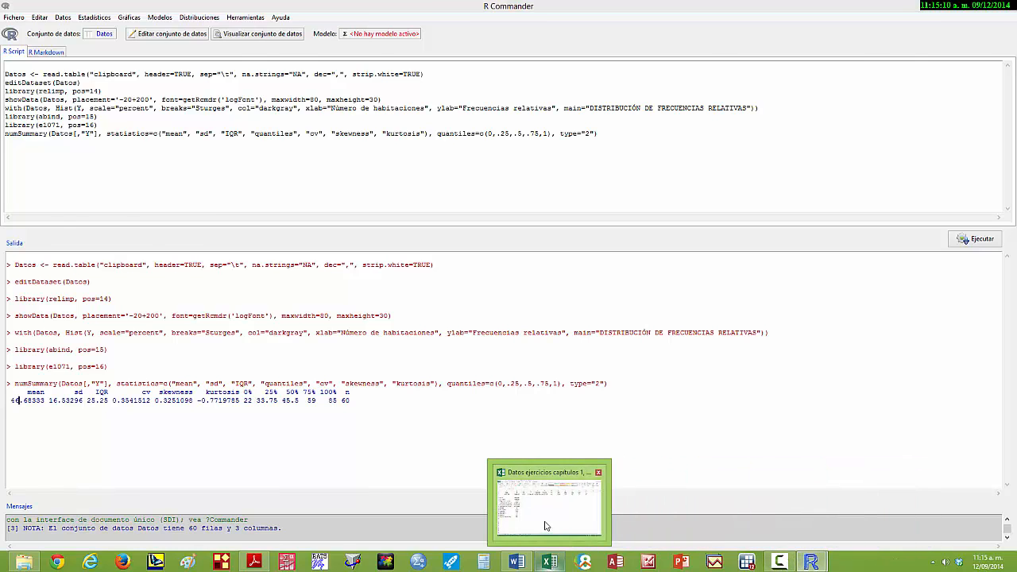
# - Back in Excel, insert the missing decimal commas so that B4 reads 46,68333 and B5 reads 16,53296
pyautogui.click(548, 562)
pyautogui.click(180, 174)
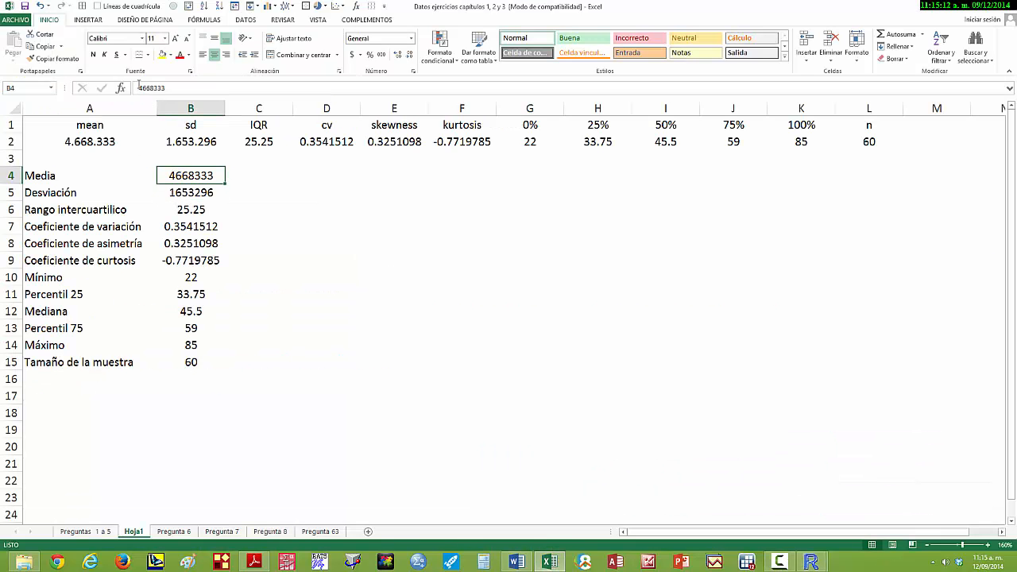
pyautogui.click(142, 89)
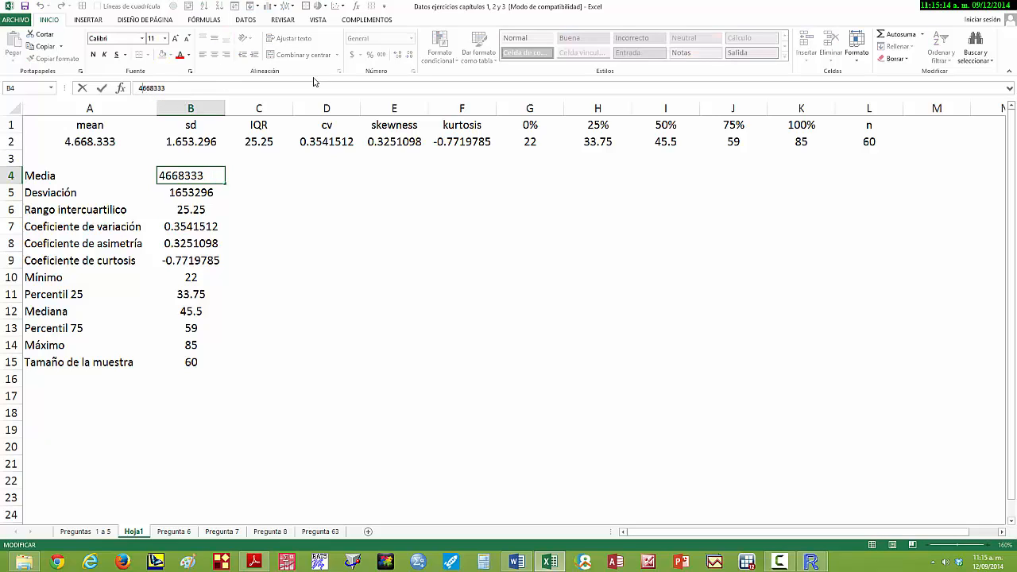
pyautogui.write(',')
pyautogui.press('Return')
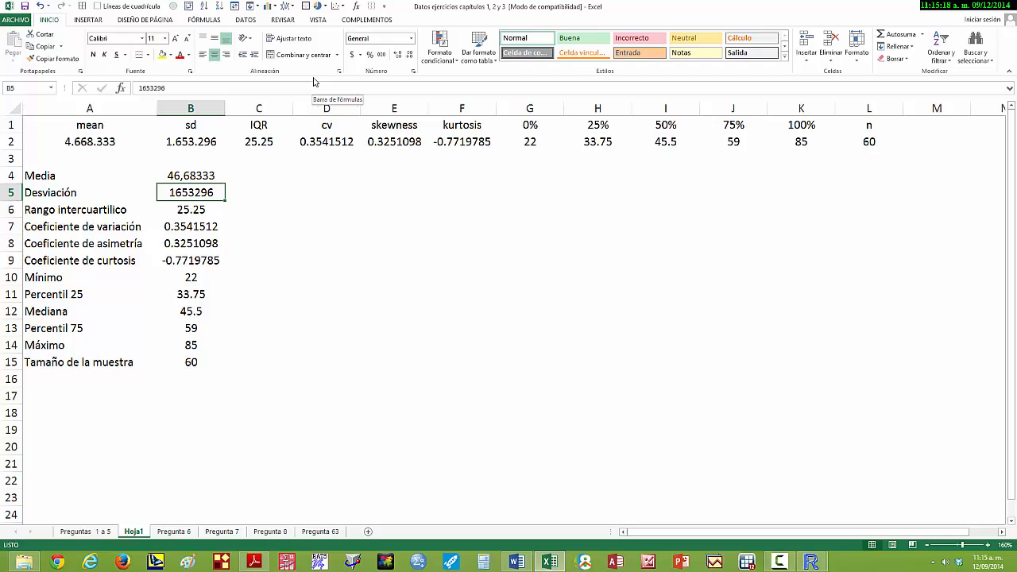
pyautogui.click(147, 88)
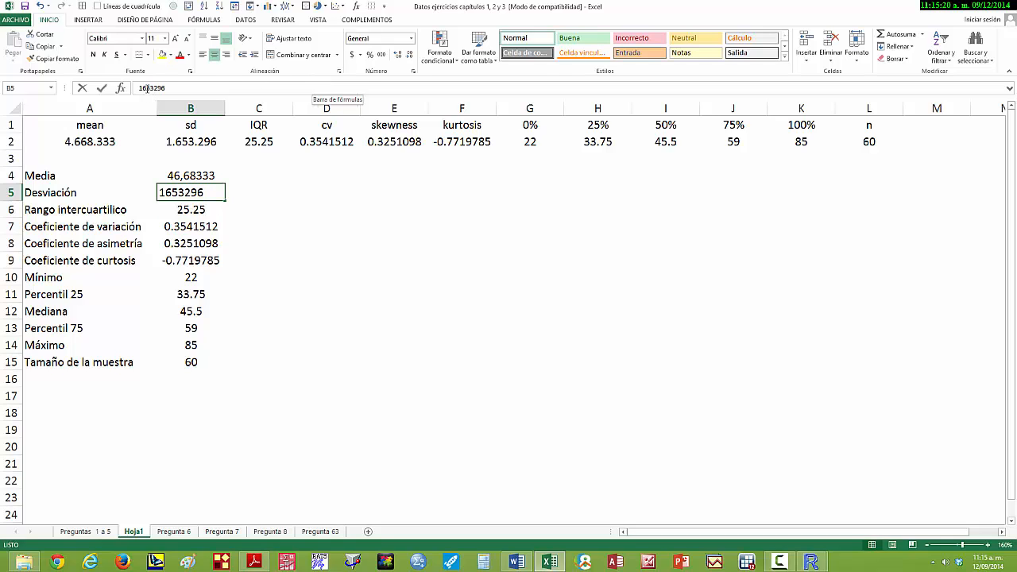
pyautogui.write(',')
pyautogui.press('Return')
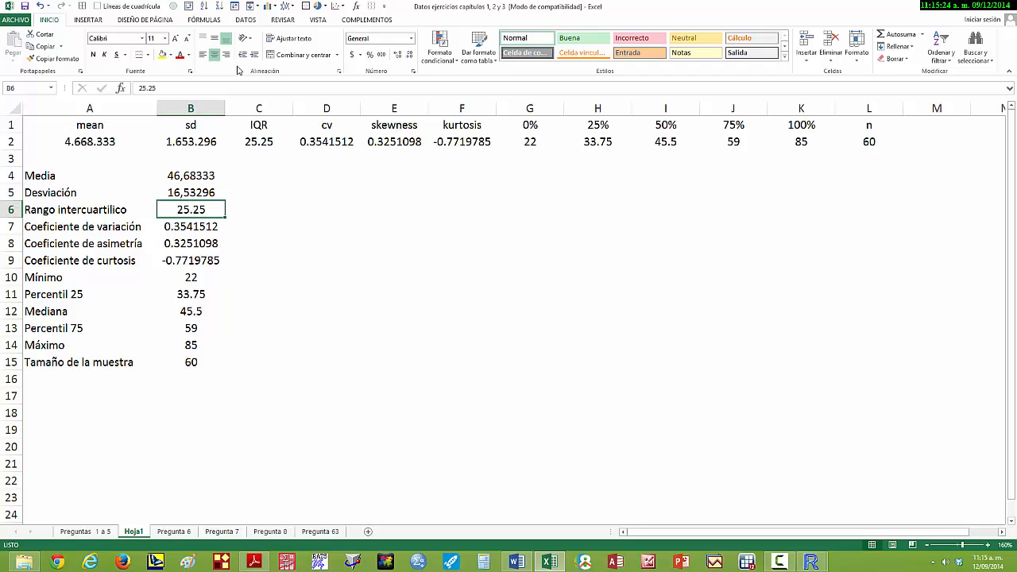
# - Replace all decimal points with commas in the statistic values in B6:B15
pyautogui.hotkey('shift', 'Down')
pyautogui.hotkey('shift', 'Down')
pyautogui.hotkey('shift', 'Down')
pyautogui.hotkey('shift', 'Down')
pyautogui.hotkey('shift', 'Down')
pyautogui.hotkey('shift', 'Down')
pyautogui.hotkey('shift', 'Down')
pyautogui.hotkey('shift', 'Down')
pyautogui.hotkey('shift', 'Down')
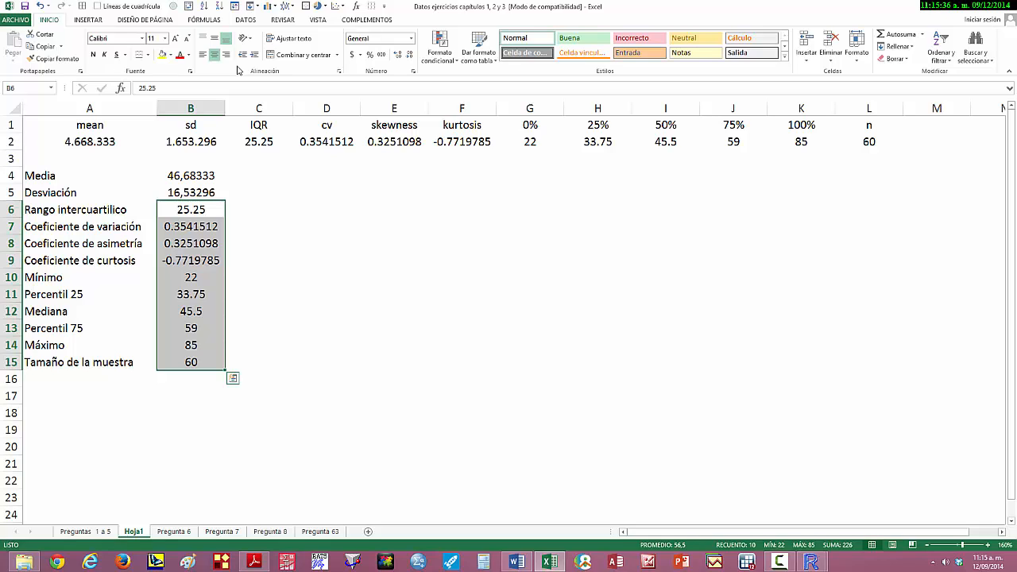
pyautogui.hotkey('ctrl', 'l')
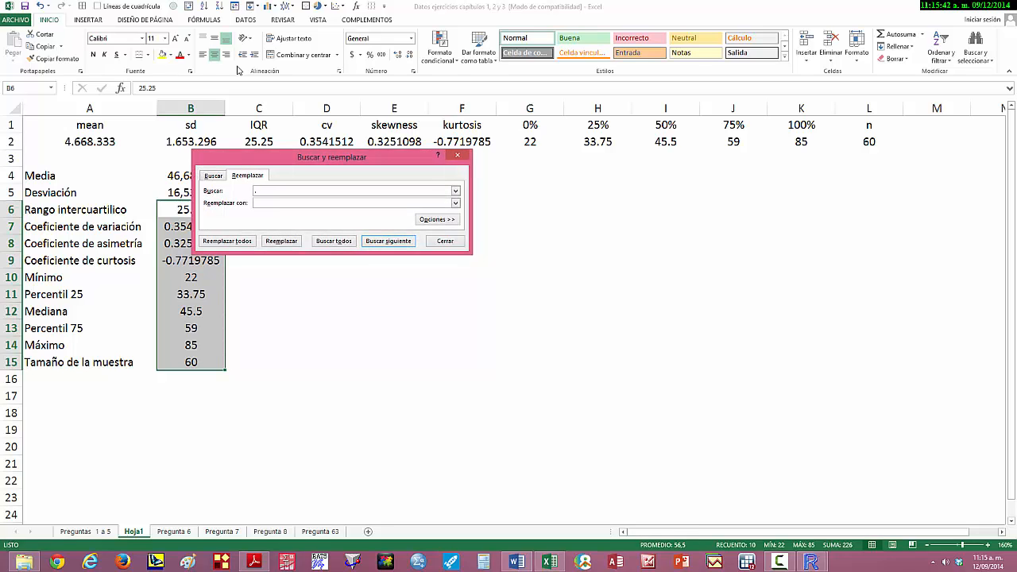
pyautogui.write(',')
pyautogui.click(228, 242)
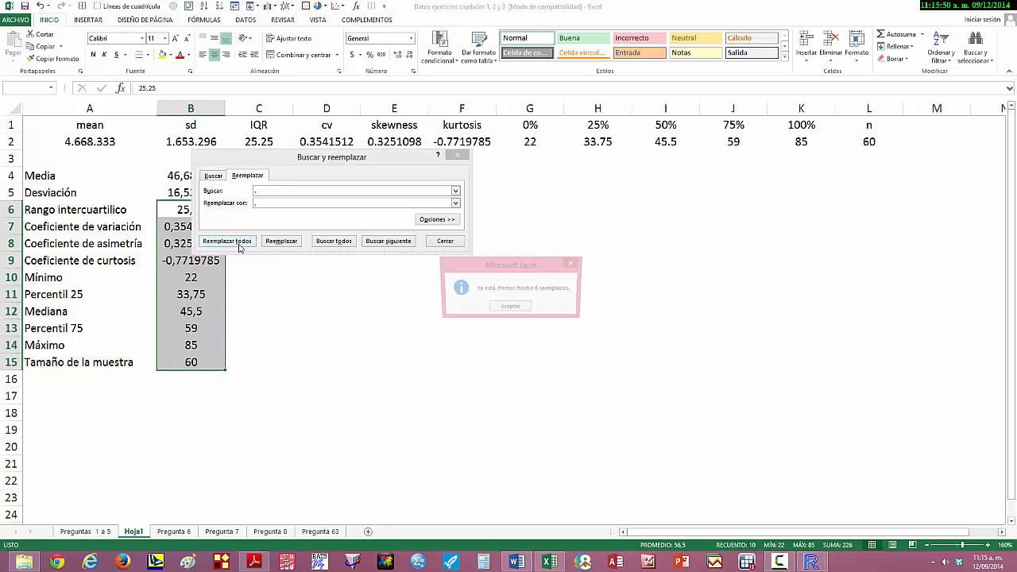
pyautogui.click(510, 308)
pyautogui.click(444, 241)
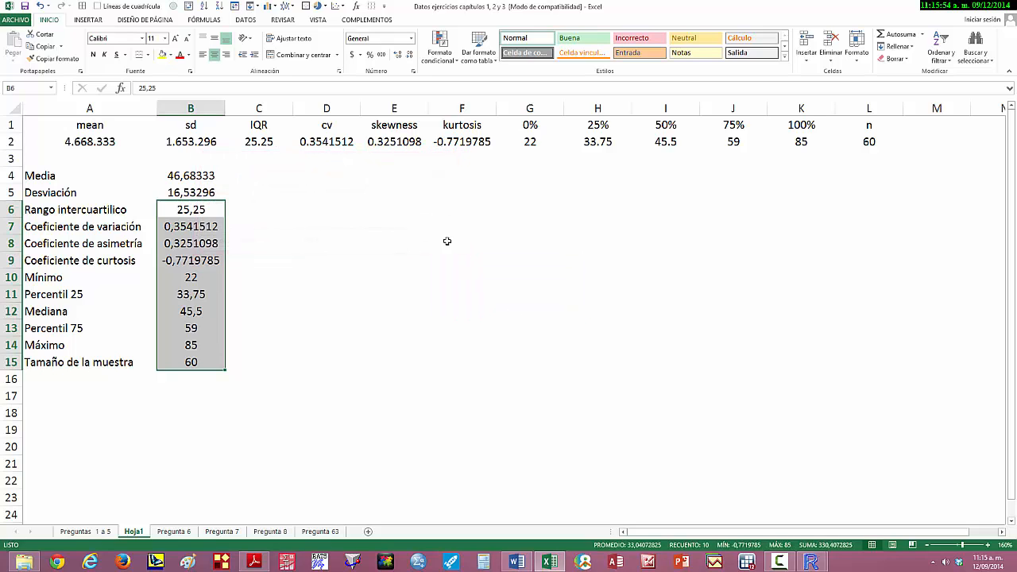
# - Format the values in B4:B15 as Contabilidad with 2 decimal places and the symbol set to Ninguno
pyautogui.click(182, 172)
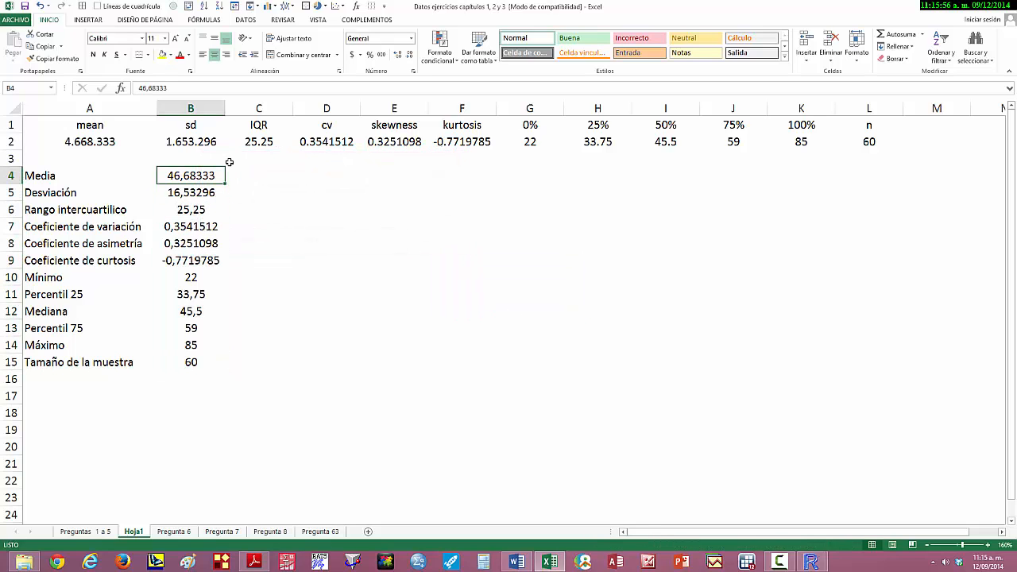
pyautogui.hotkey('shift', 'Down')
pyautogui.hotkey('shift', 'Down')
pyautogui.hotkey('shift', 'Down')
pyautogui.hotkey('shift', 'Down')
pyautogui.hotkey('shift', 'Down')
pyautogui.hotkey('shift', 'Down')
pyautogui.hotkey('shift', 'Down')
pyautogui.hotkey('shift', 'Down')
pyautogui.hotkey('shift', 'Down')
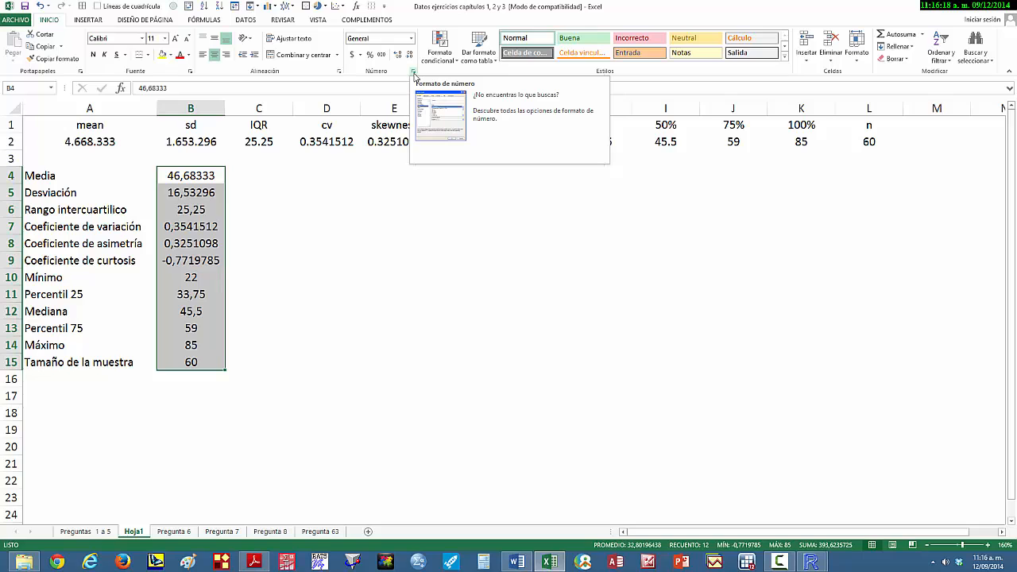
pyautogui.click(414, 73)
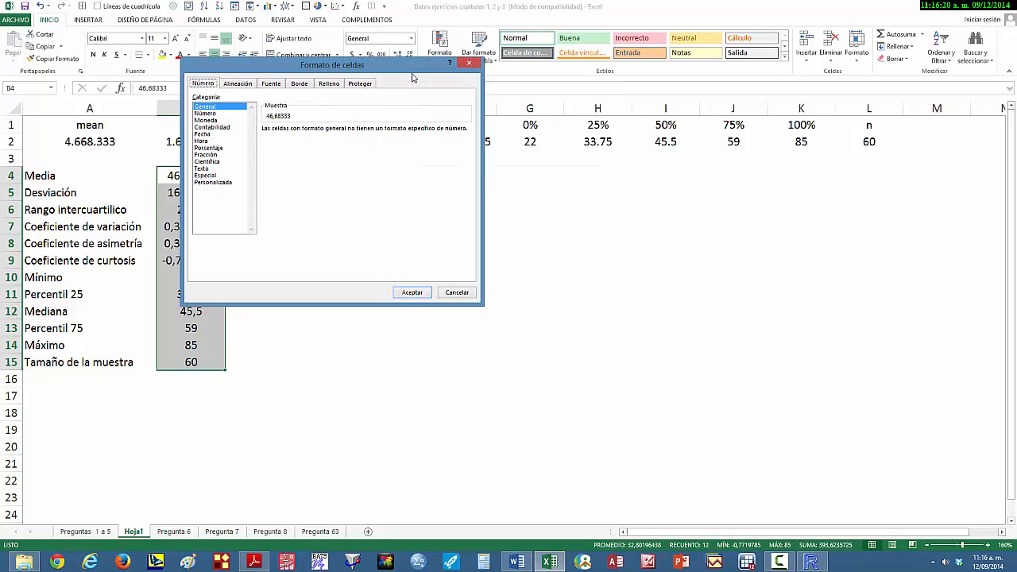
pyautogui.moveTo(332, 67); pyautogui.dragTo(561, 109)
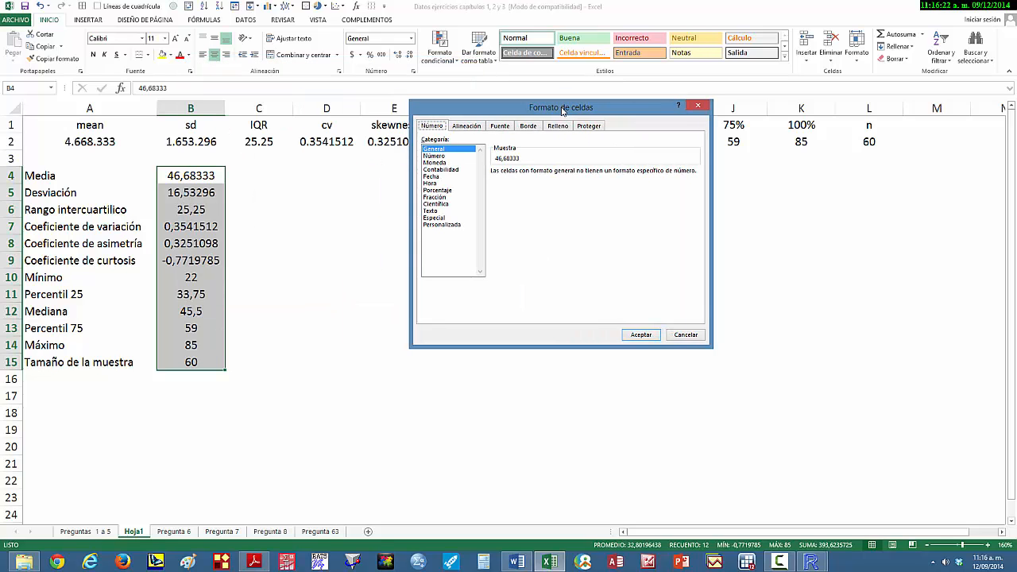
pyautogui.click(442, 170)
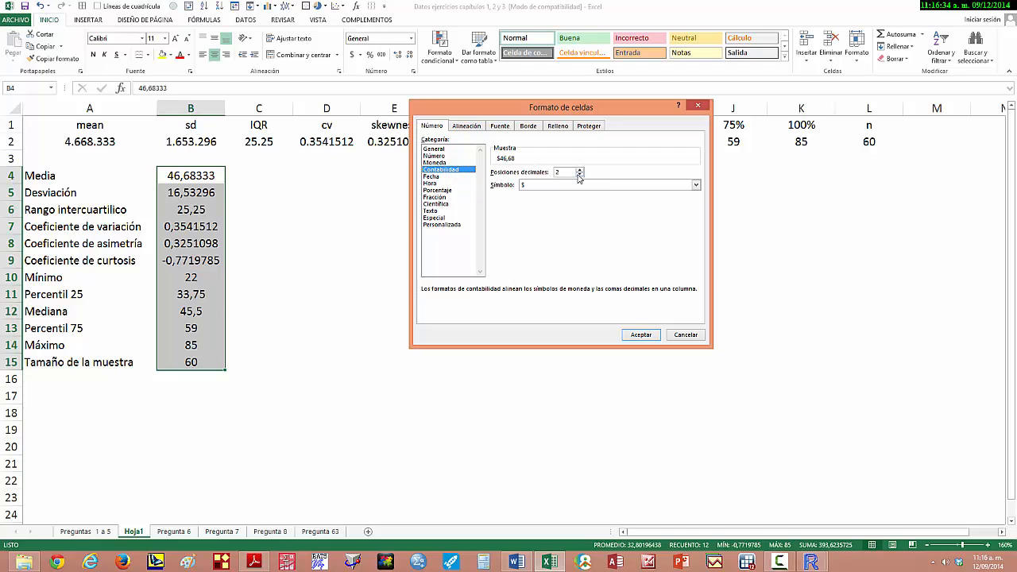
pyautogui.click(532, 186)
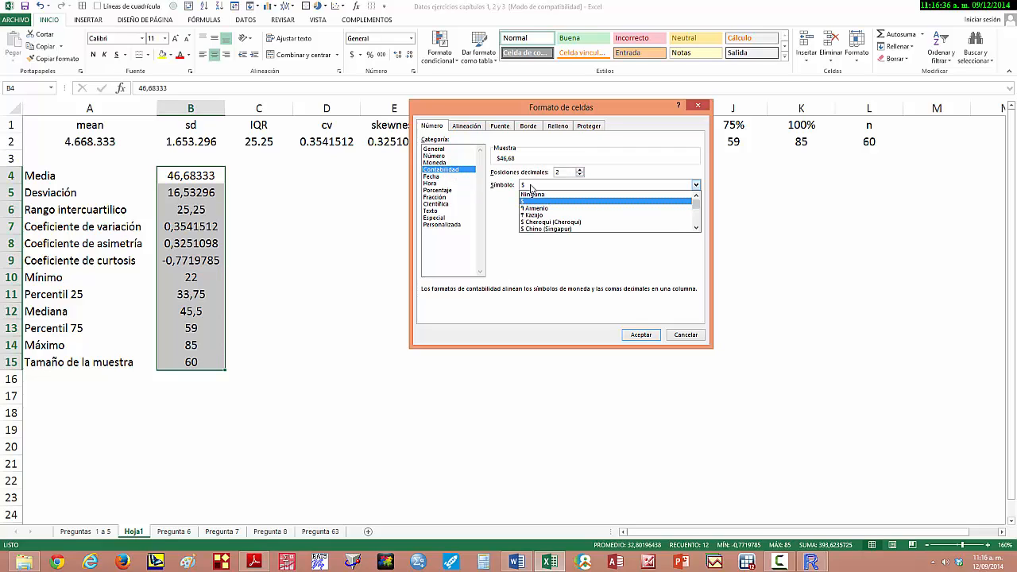
pyautogui.click(541, 194)
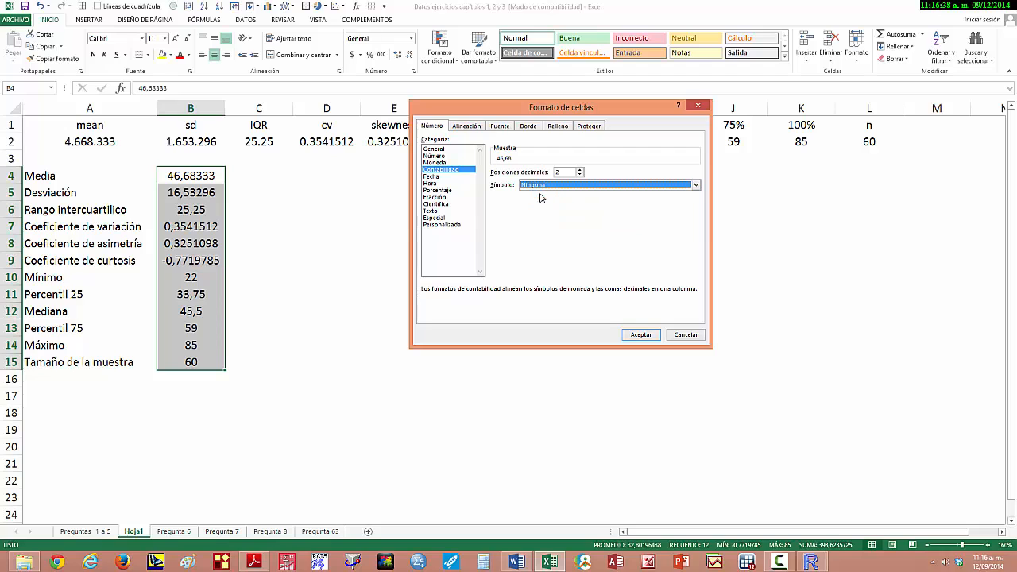
pyautogui.click(640, 335)
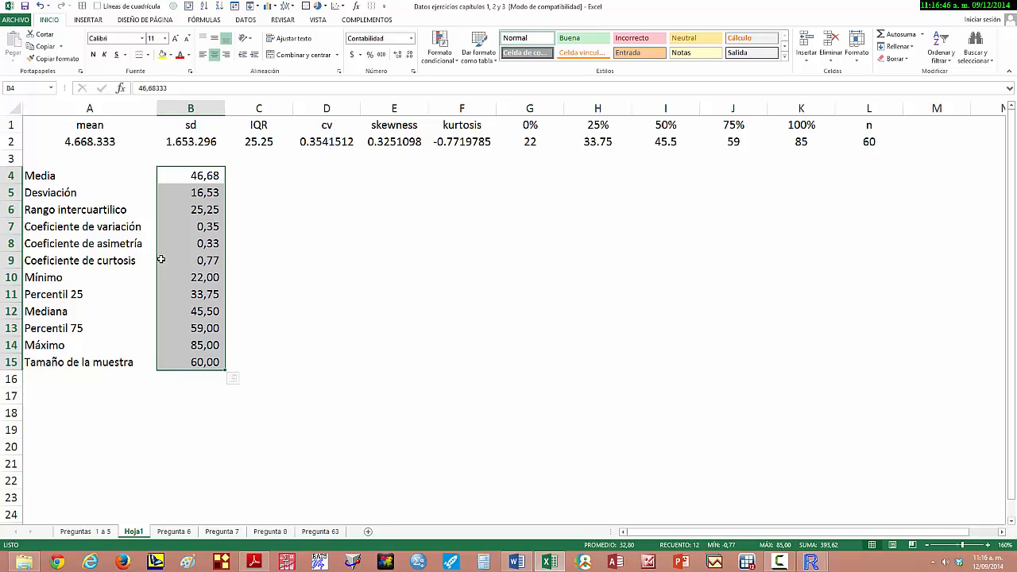
# - Clear the original statistics names and values in A1:L2 on Hoja1
pyautogui.click(161, 260)
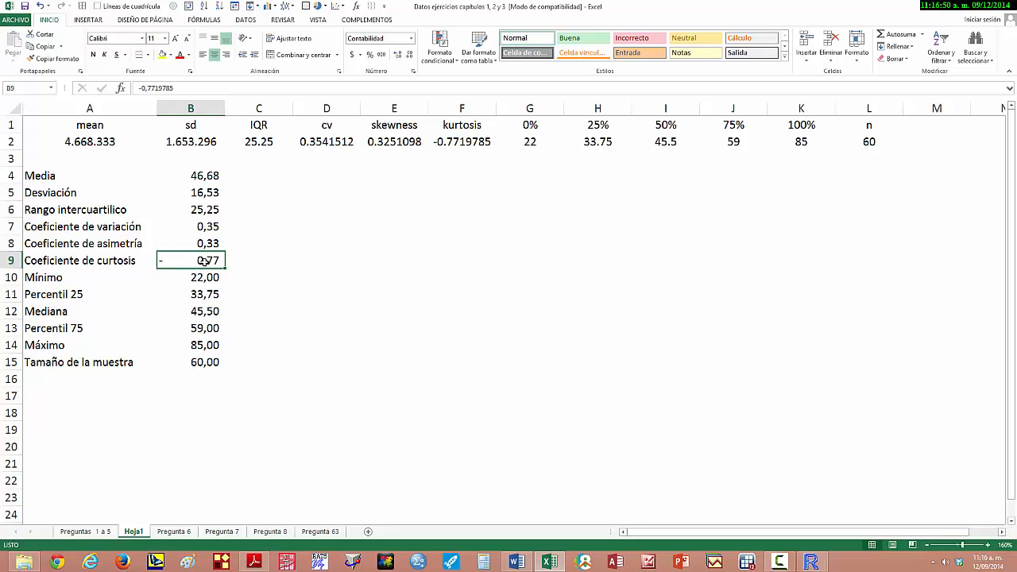
pyautogui.click(51, 178)
pyautogui.click(47, 158)
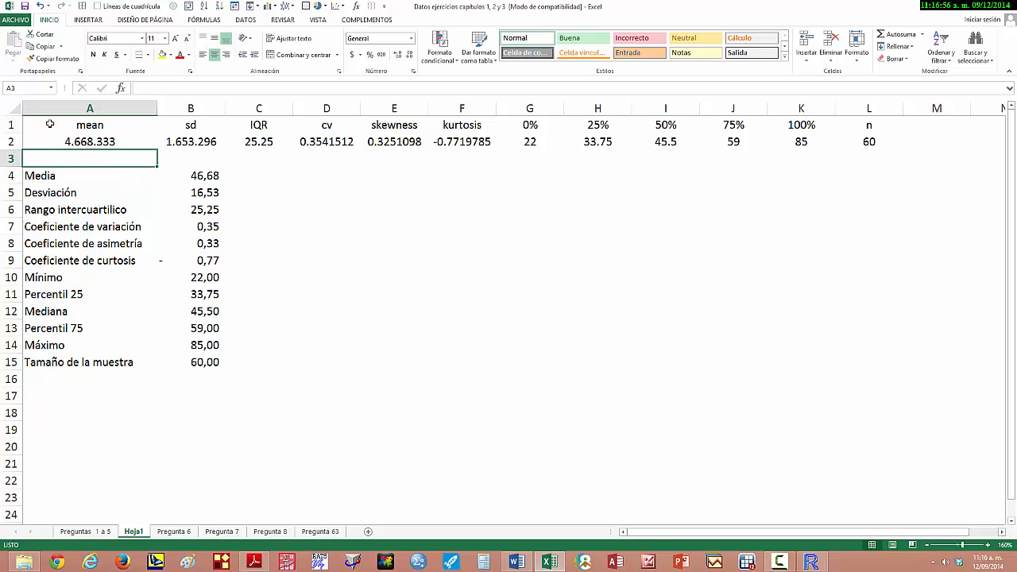
pyautogui.moveTo(50, 125); pyautogui.dragTo(830, 150)
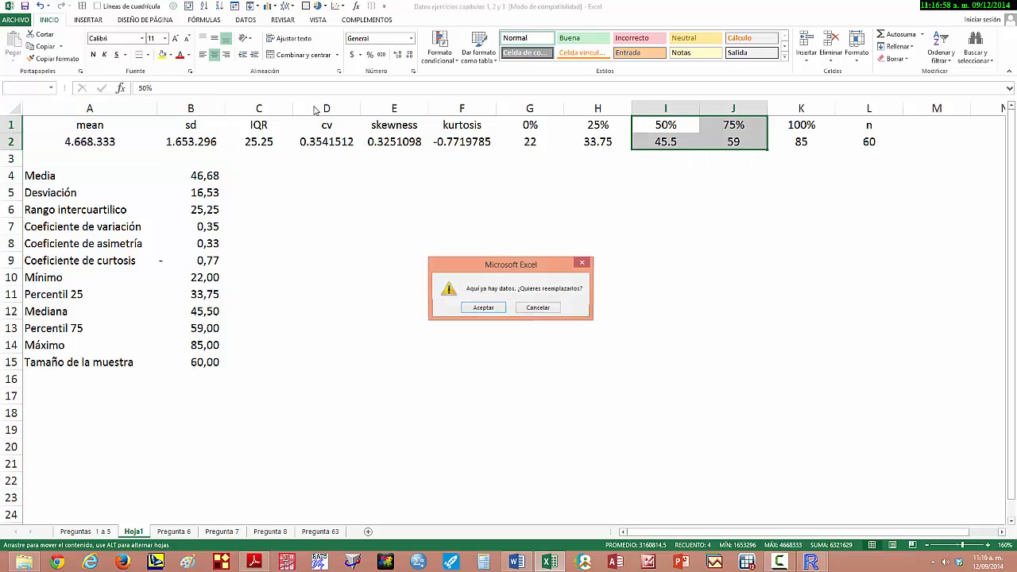
pyautogui.press('Escape')
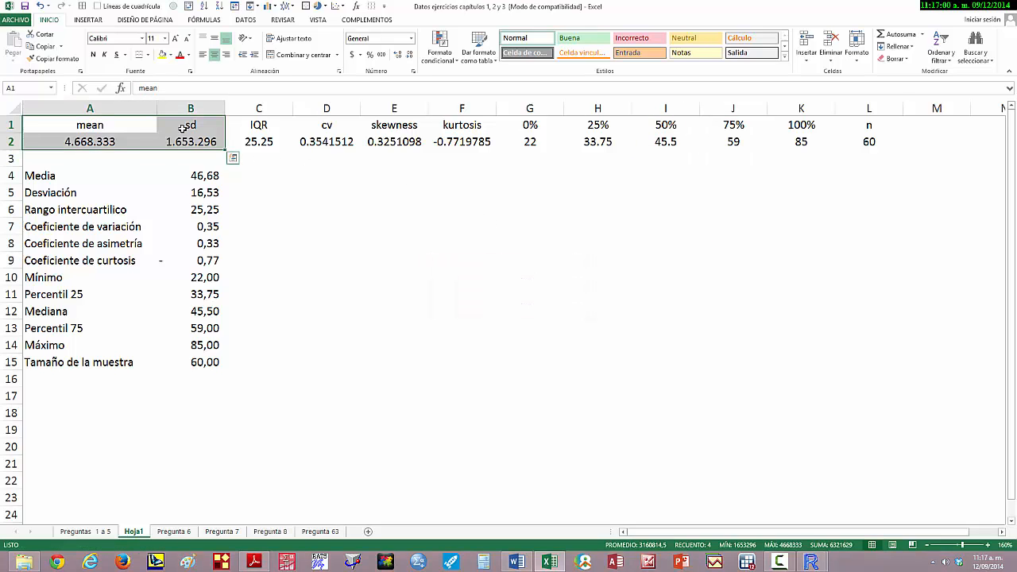
pyautogui.hotkey('ctrl', 'shift', 'Right')
pyautogui.press('Delete')
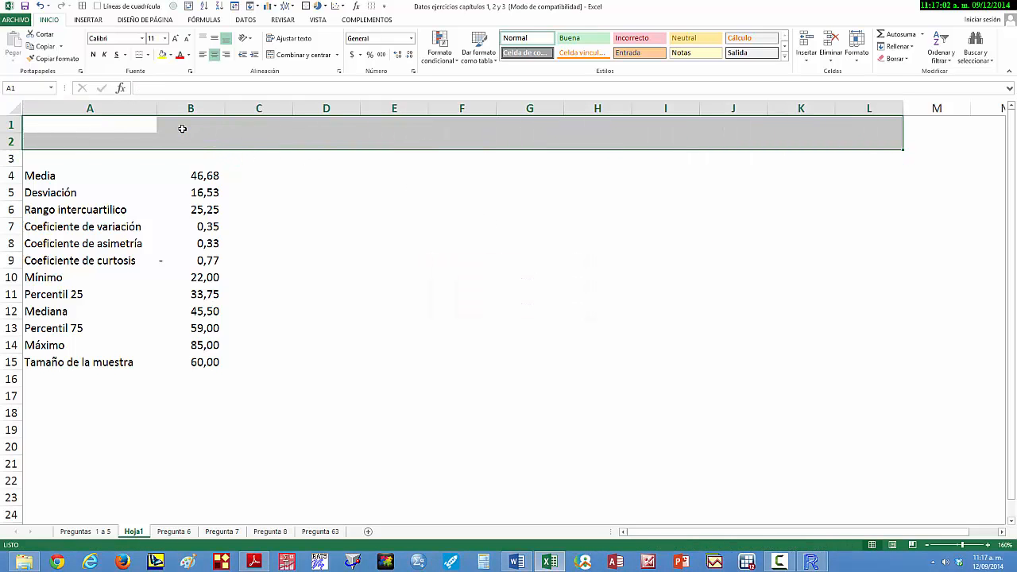
# - Enter the table headings Estadísticas in A3 and Valor in B3
pyautogui.press('Down')
pyautogui.press('Down')
pyautogui.write('Es')
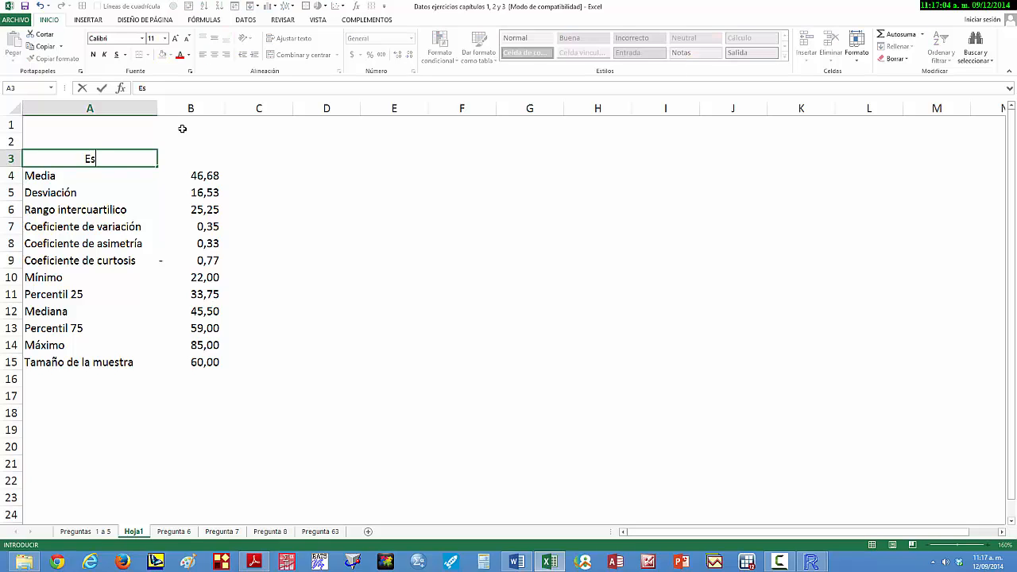
pyautogui.write('tadísticas')
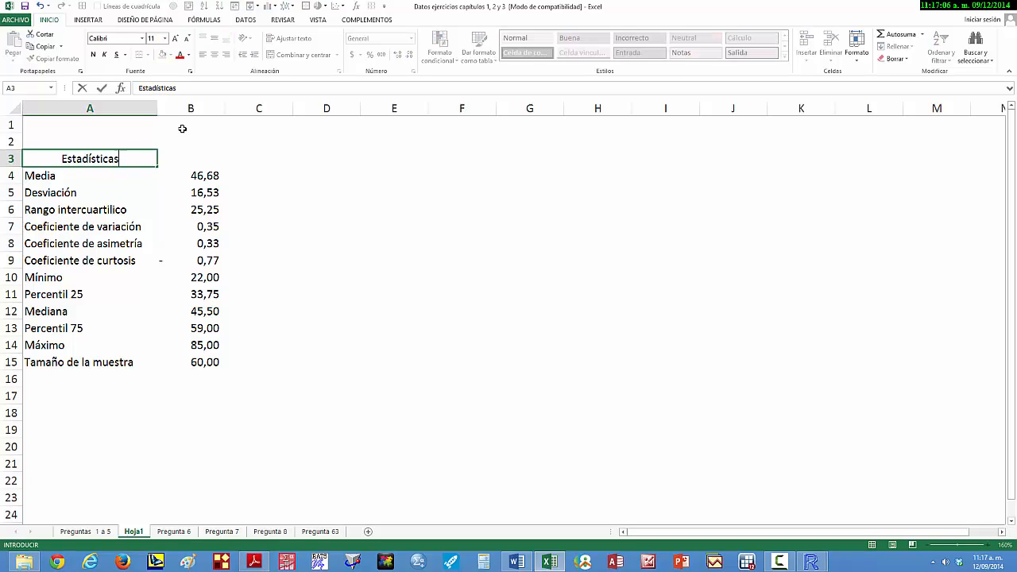
pyautogui.press('Tab')
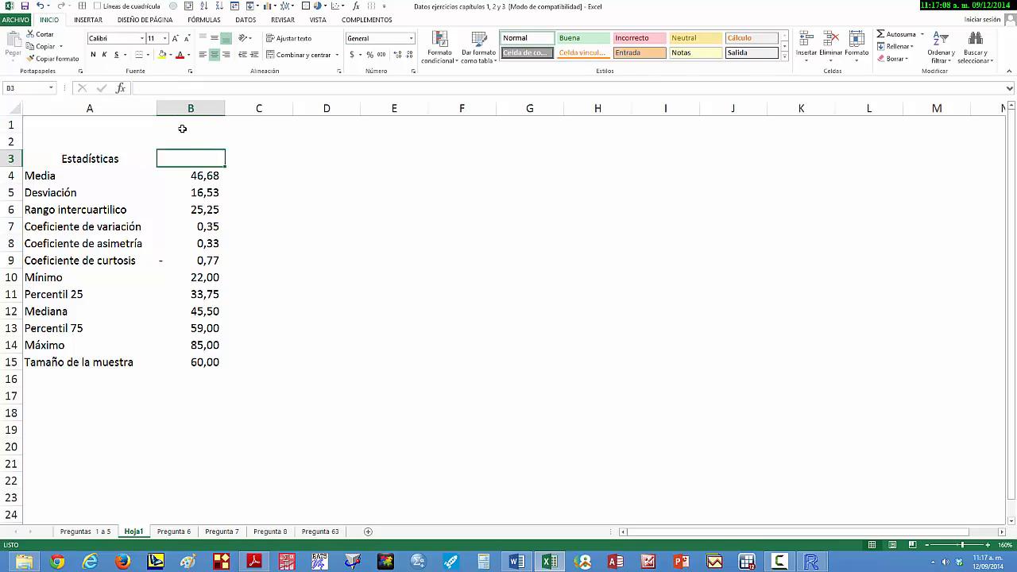
pyautogui.write('VA')
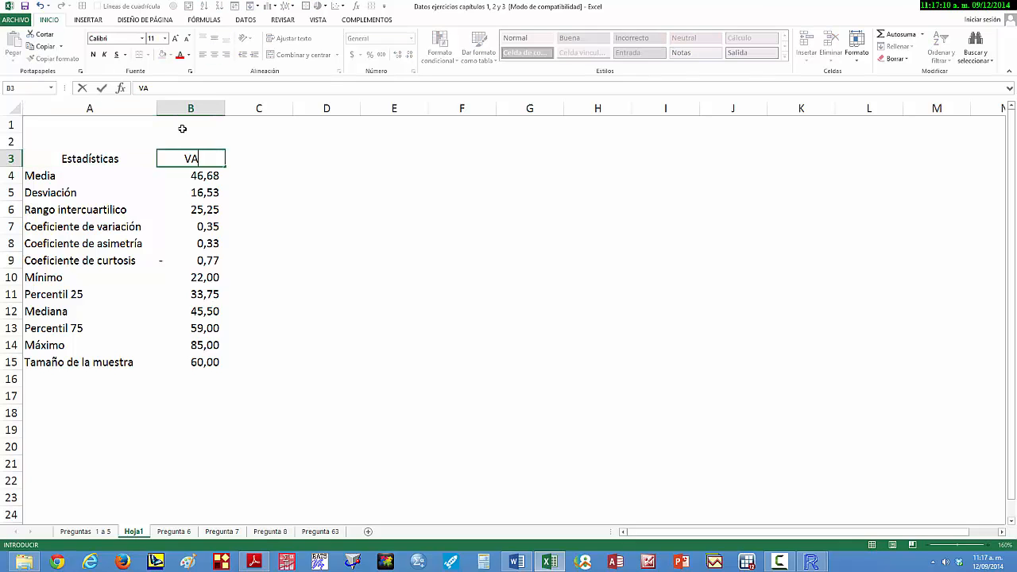
pyautogui.write('LOR')
pyautogui.press('BackSpace')
pyautogui.press('BackSpace')
pyautogui.press('BackSpace')
pyautogui.press('BackSpace')
pyautogui.press('BackSpace')
pyautogui.write('Valor')
pyautogui.press('Tab')
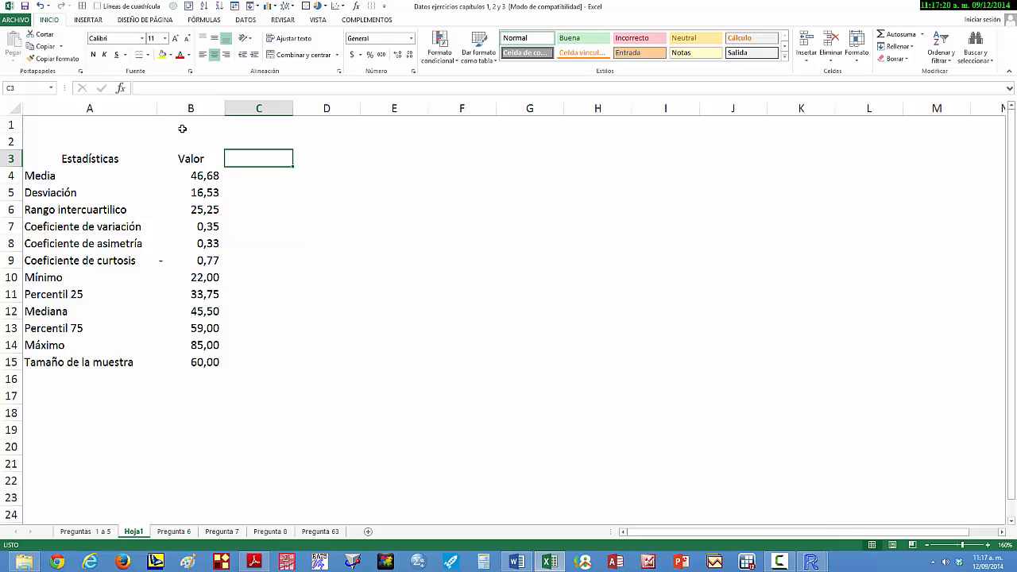
pyautogui.write('O')
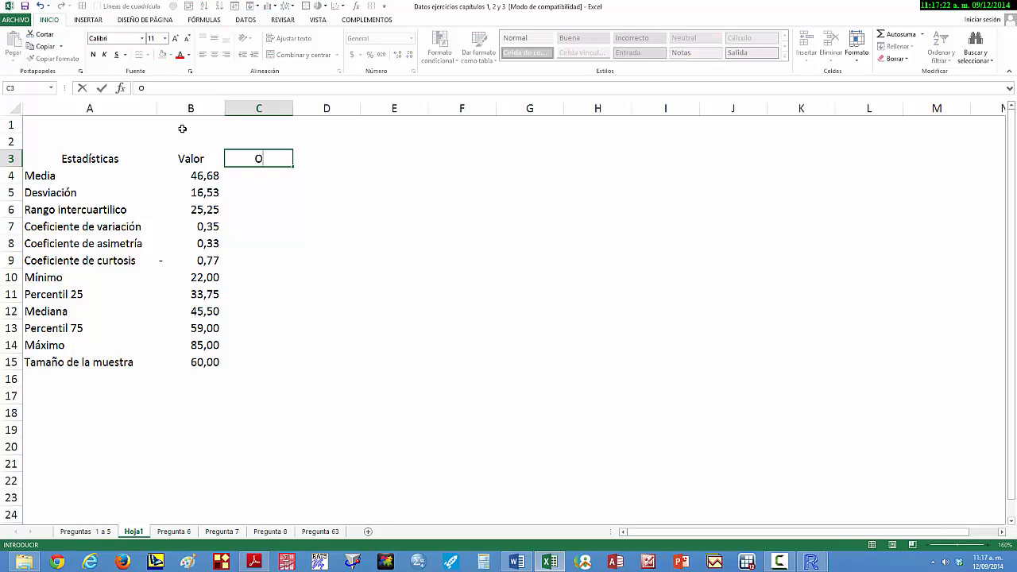
pyautogui.press('BackSpace')
pyautogui.press('Escape')
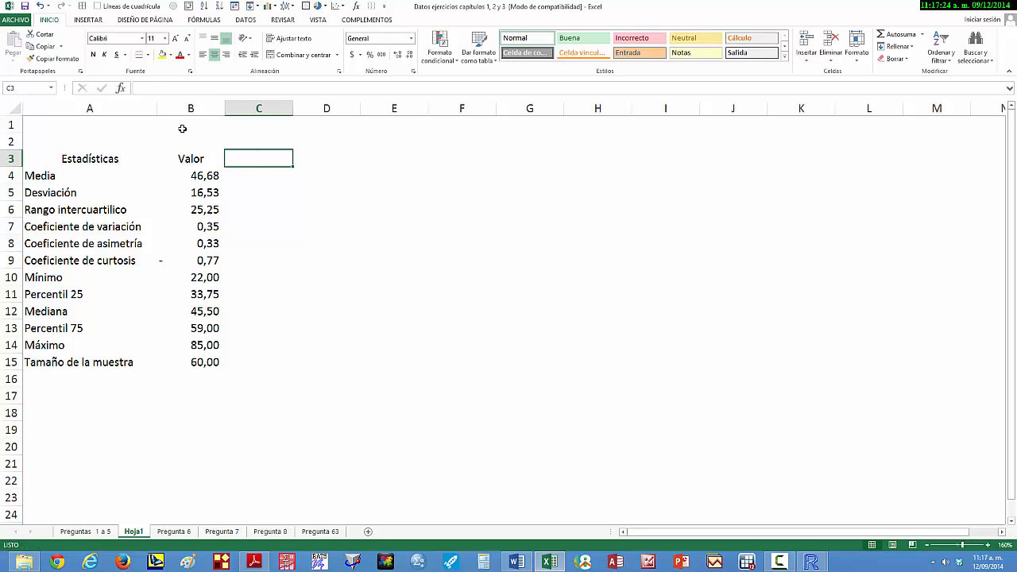
# - Apply all borders to the statistics table in A3:B15
pyautogui.press('Left')
pyautogui.press('Left')
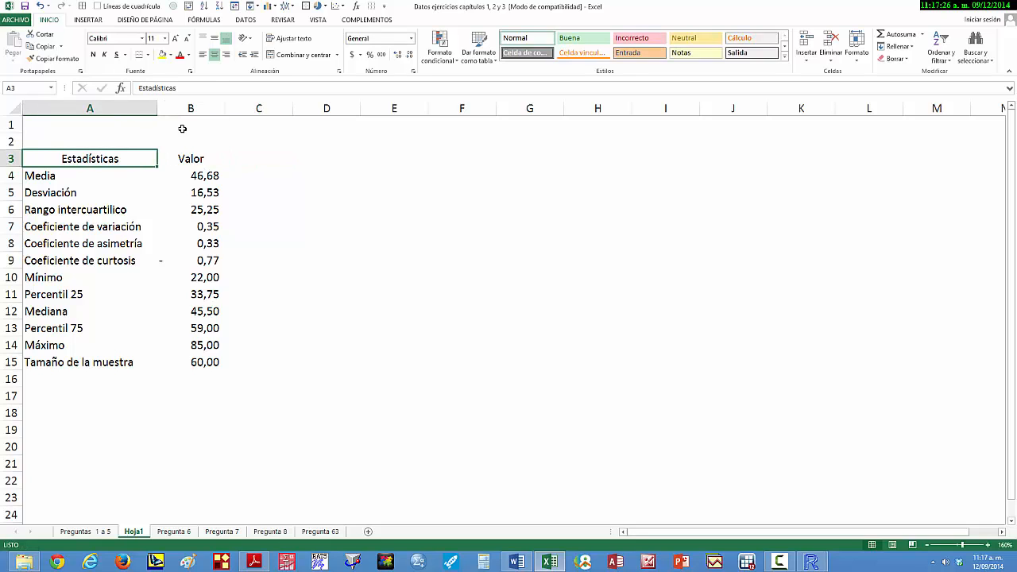
pyautogui.hotkey('shift', 'Right')
pyautogui.hotkey('shift', 'Down')
pyautogui.hotkey('shift', 'Down')
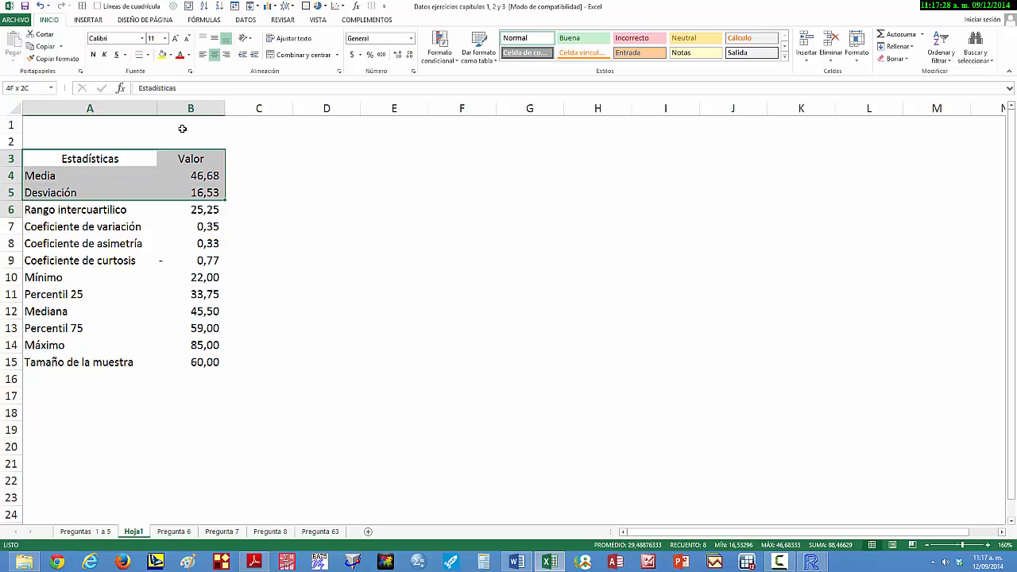
pyautogui.hotkey('ctrl', 'shift', 'Down')
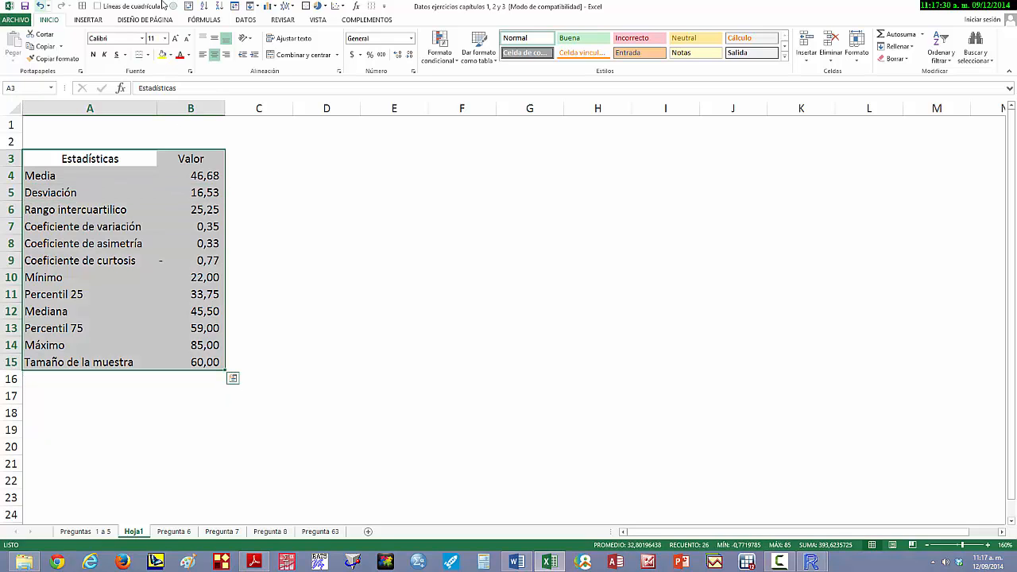
pyautogui.click(83, 6)
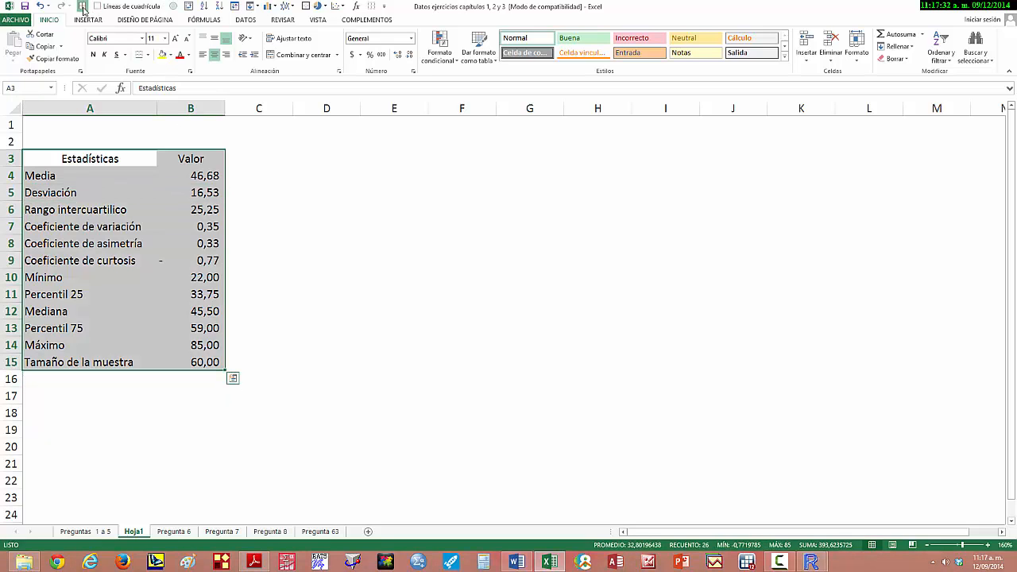
# - Insert a new row above Desviación and label it Varianza in A5
pyautogui.click(81, 196)
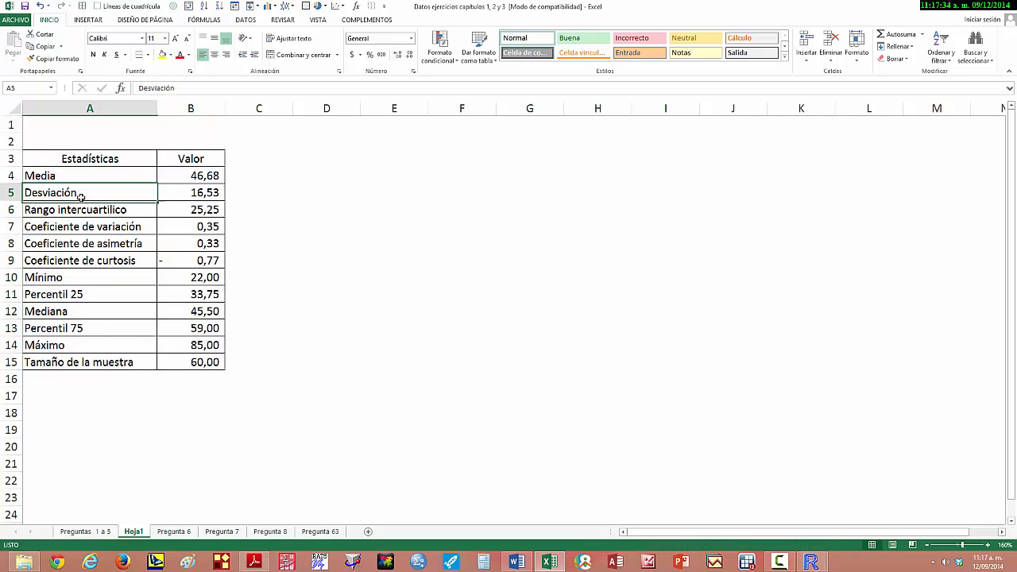
pyautogui.click(11, 193)
pyautogui.rightClick(11, 193)
pyautogui.click(40, 268)
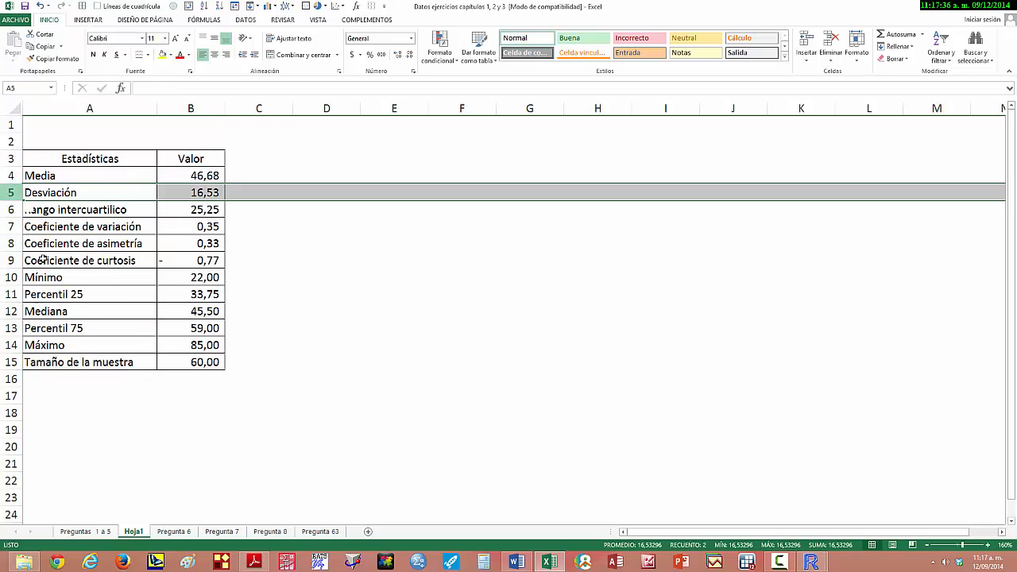
pyautogui.click(98, 187)
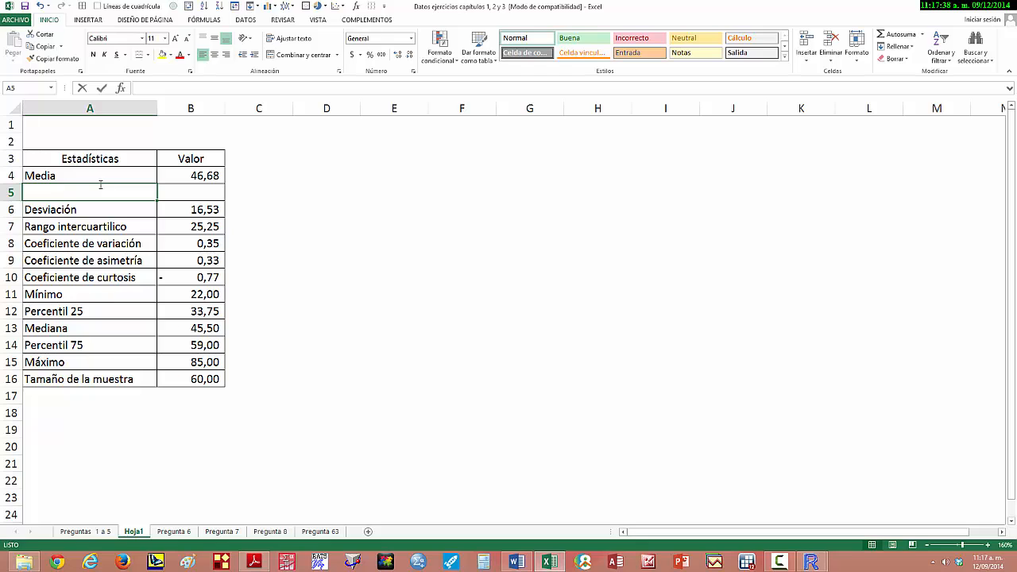
pyautogui.write('Varianza')
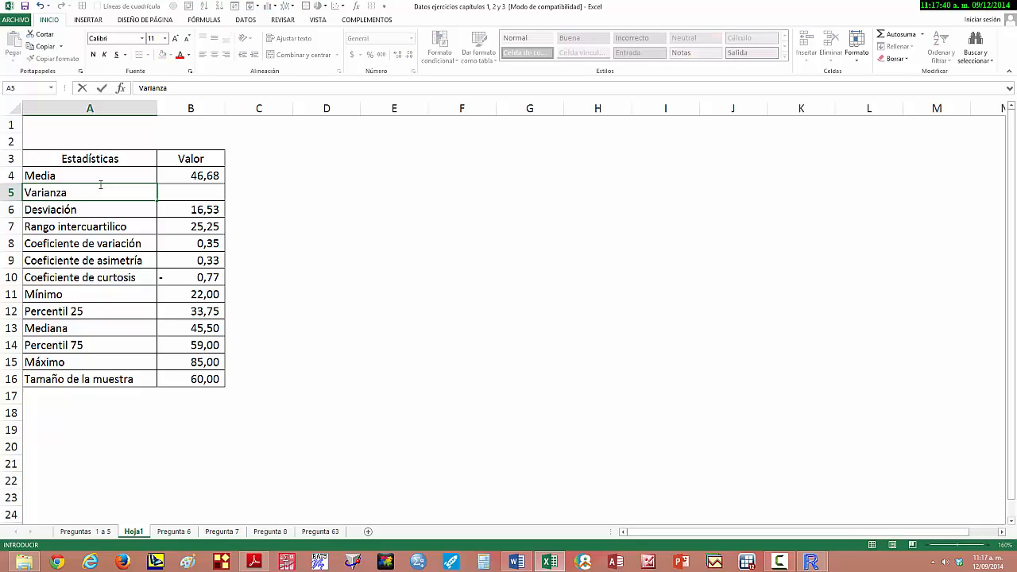
pyautogui.press('Tab')
# - Calculate the variance in B5 by squaring the standard deviation with the formula =B6^2
pyautogui.write('=')
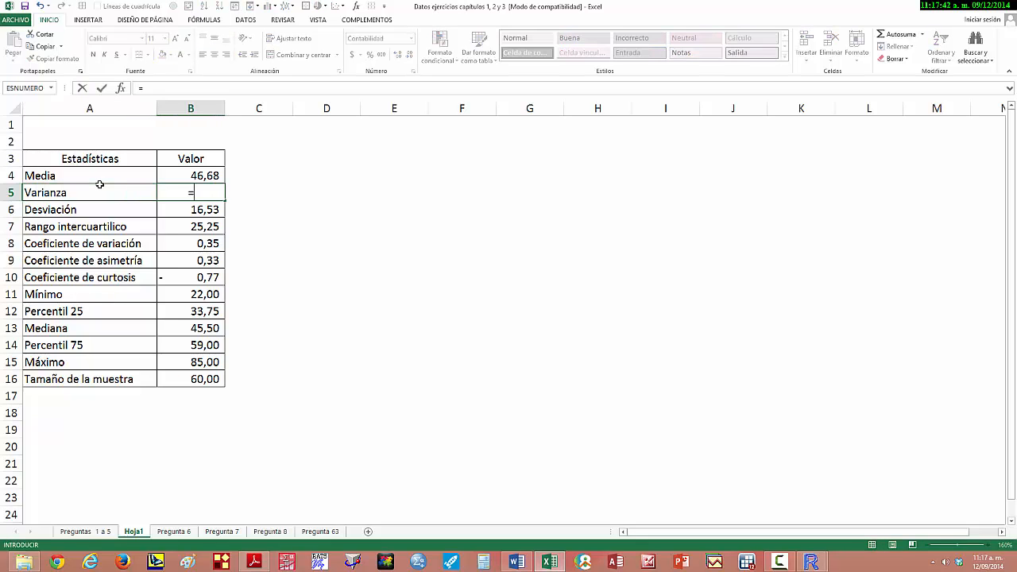
pyautogui.press('Down')
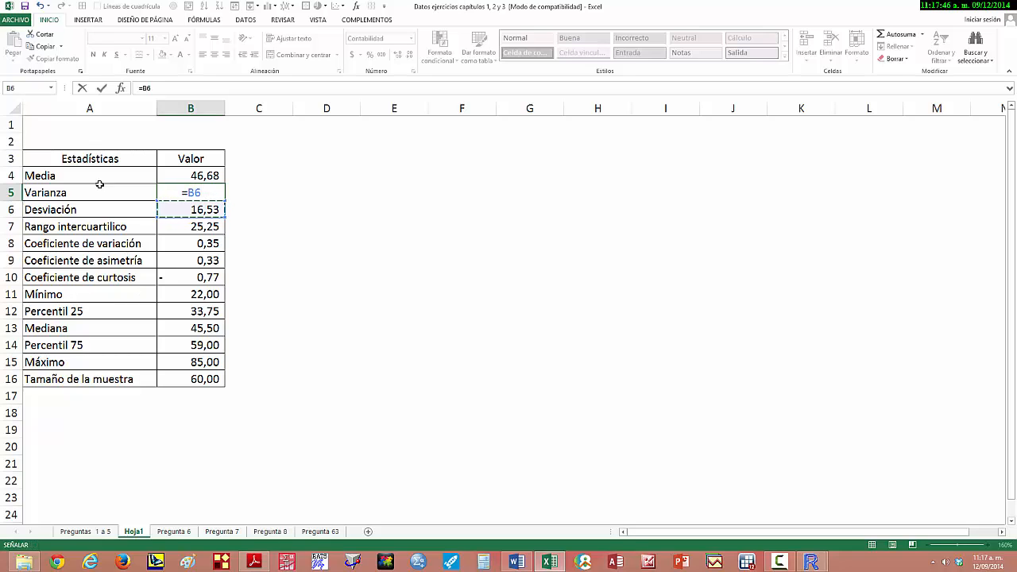
pyautogui.write('^2')
pyautogui.press('Return')
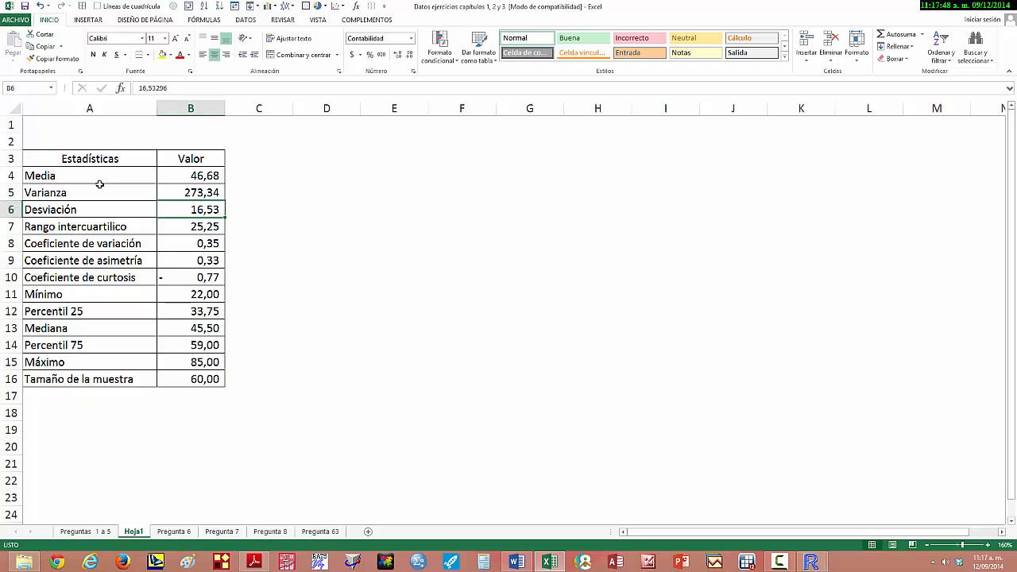
# - Review the entries of the statistics table down to the Tamaño de la muestra row
pyautogui.press('Down')
pyautogui.press('Down')
pyautogui.press('Down')
pyautogui.press('Up')
pyautogui.press('Up')
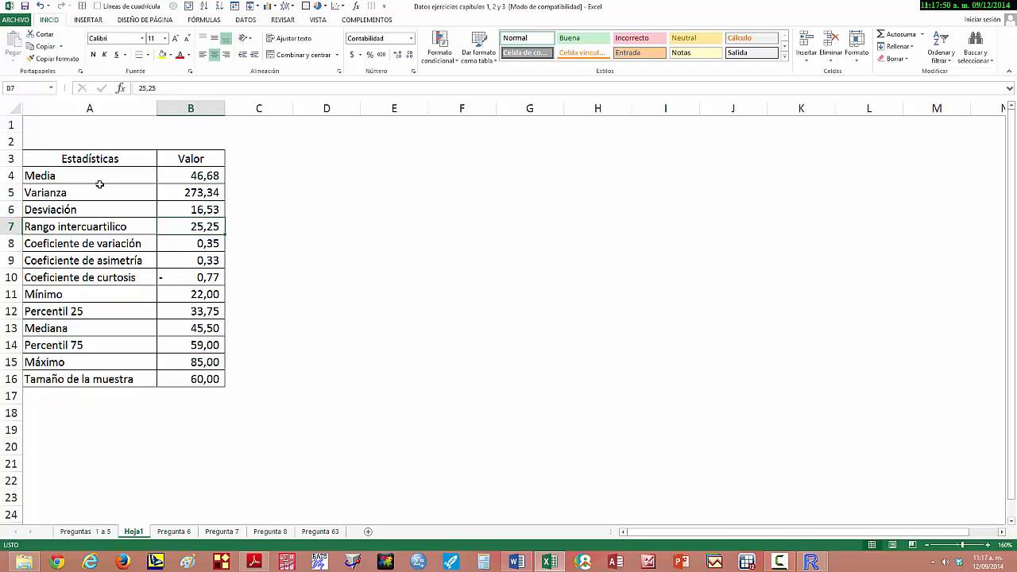
pyautogui.press('Up')
pyautogui.press('Up')
pyautogui.press('Down')
pyautogui.press('Down')
pyautogui.press('Down')
pyautogui.press('Down')
pyautogui.press('Down')
pyautogui.press('Down')
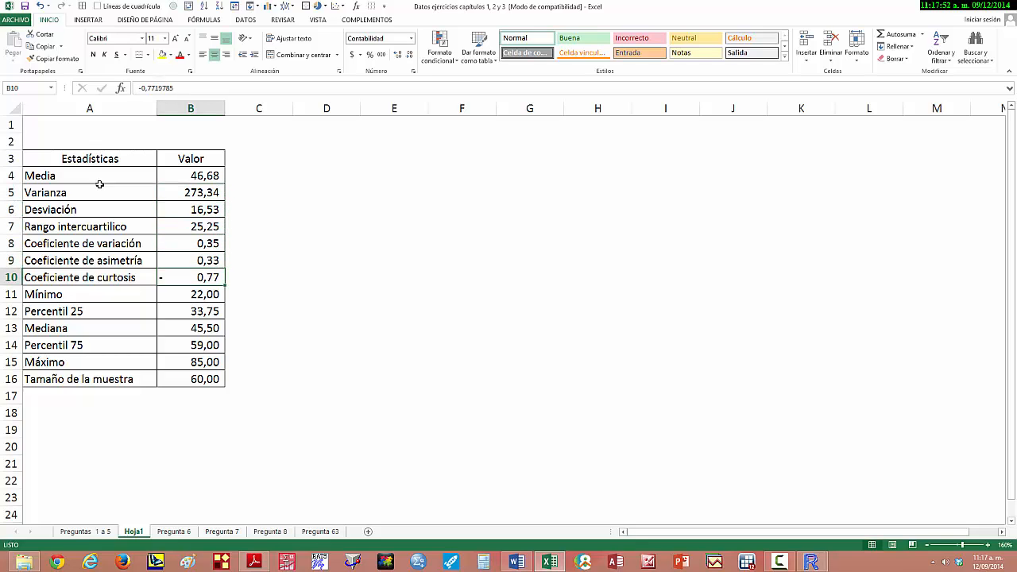
pyautogui.press('Down')
pyautogui.press('Down')
pyautogui.press('Down')
pyautogui.press('Down')
pyautogui.press('Down')
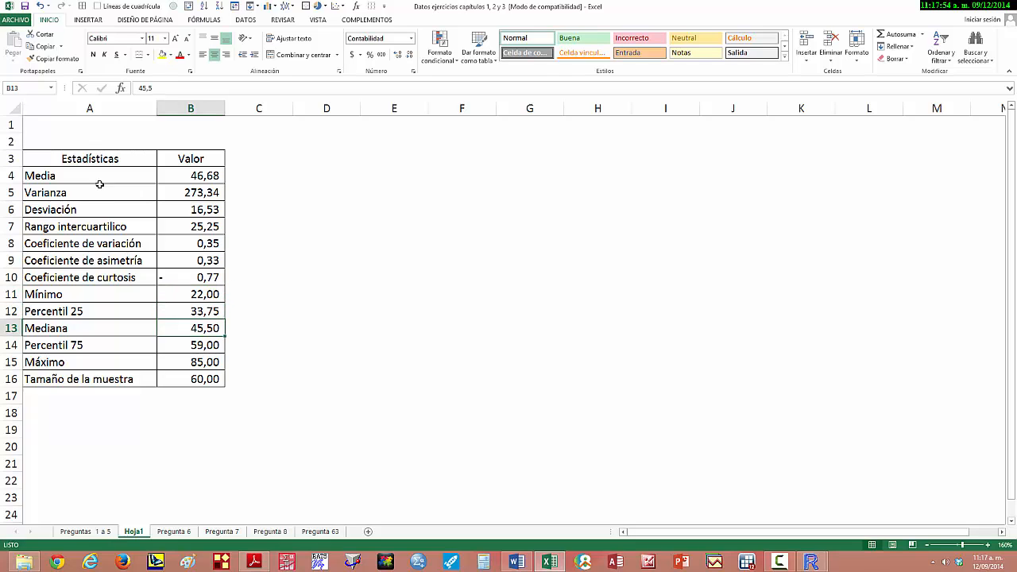
pyautogui.press('Left')
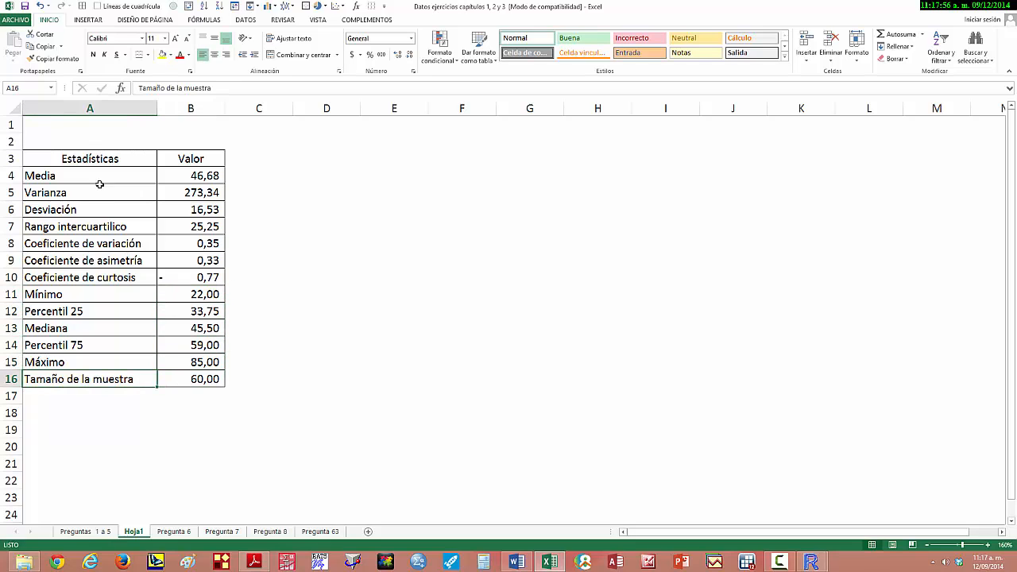
# - Copy the statistics table A3:B16 and paste it into the Word document under the heading Medidas (valor de las estadísticas)
pyautogui.press('Up')
pyautogui.press('Up')
pyautogui.press('Up')
pyautogui.press('Up')
pyautogui.press('Up')
pyautogui.press('Up')
pyautogui.press('Up')
pyautogui.press('Up')
pyautogui.press('Up')
pyautogui.press('Up')
pyautogui.press('Up')
pyautogui.press('Up')
pyautogui.press('Up')
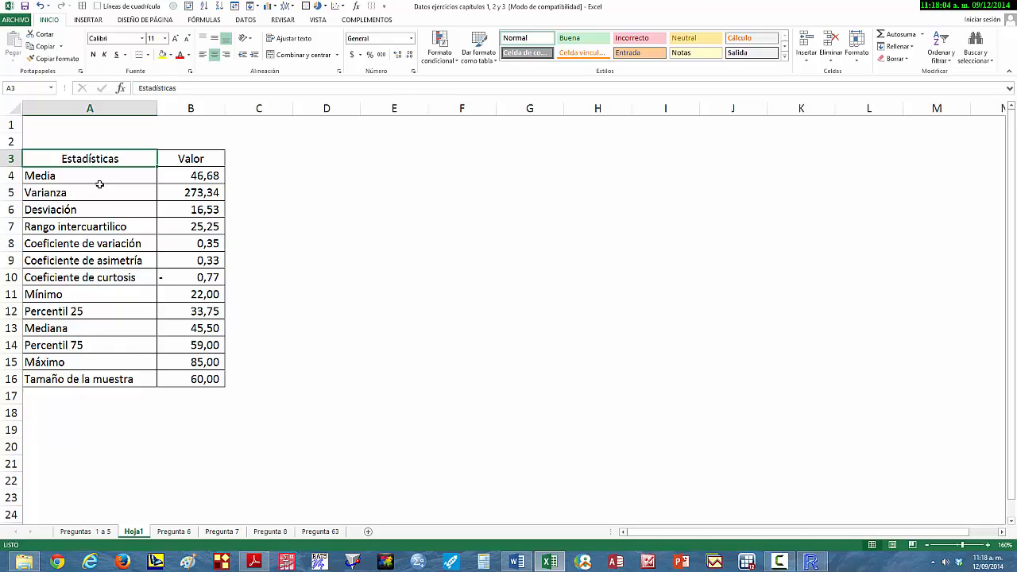
pyautogui.hotkey('shift', 'Right')
pyautogui.hotkey('shift', 'Down')
pyautogui.hotkey('shift', 'Down')
pyautogui.hotkey('shift', 'Down')
pyautogui.hotkey('shift', 'Down')
pyautogui.hotkey('shift', 'Down')
pyautogui.hotkey('shift', 'Down')
pyautogui.hotkey('shift', 'Down')
pyautogui.hotkey('shift', 'Down')
pyautogui.hotkey('shift', 'Down')
pyautogui.hotkey('shift', 'Down')
pyautogui.hotkey('shift', 'Down')
pyautogui.hotkey('shift', 'Down')
pyautogui.hotkey('shift', 'Down')
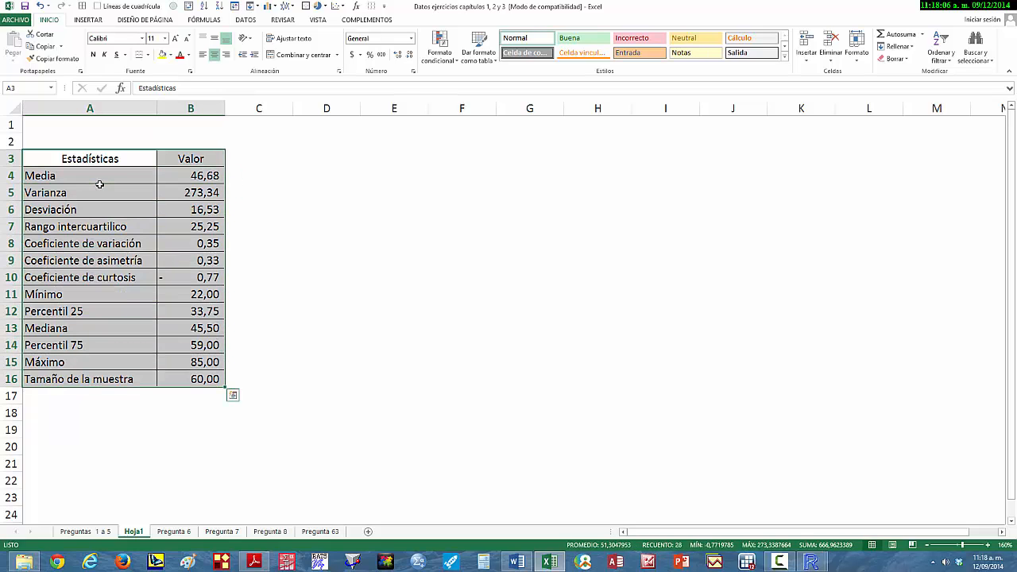
pyautogui.hotkey('ctrl', 'c')
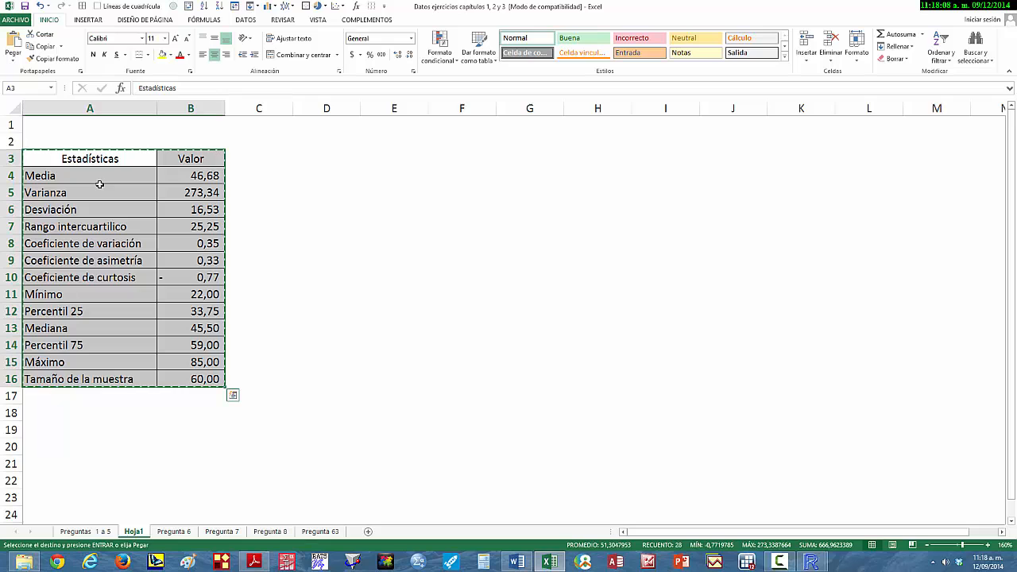
pyautogui.click(516, 562)
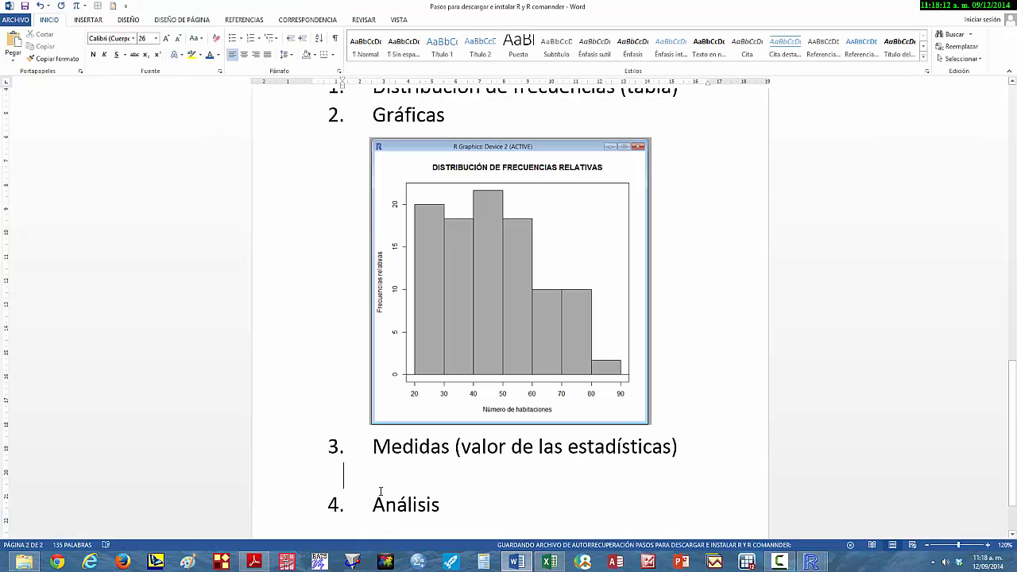
pyautogui.hotkey('ctrl', 'v')
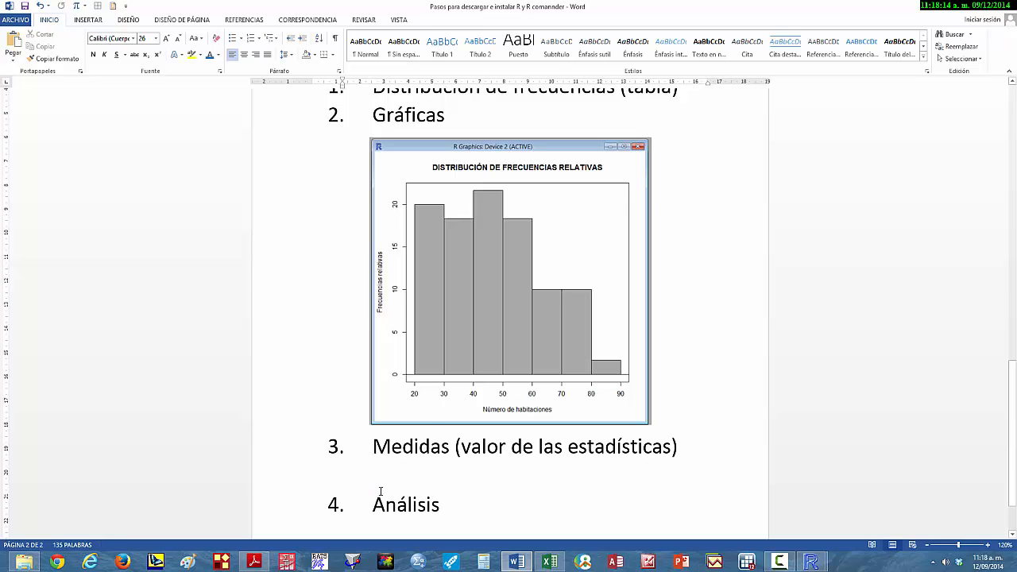
# - Center the whole pasted statistics table horizontally on the page through its table properties
pyautogui.scroll(5, 381, 491)
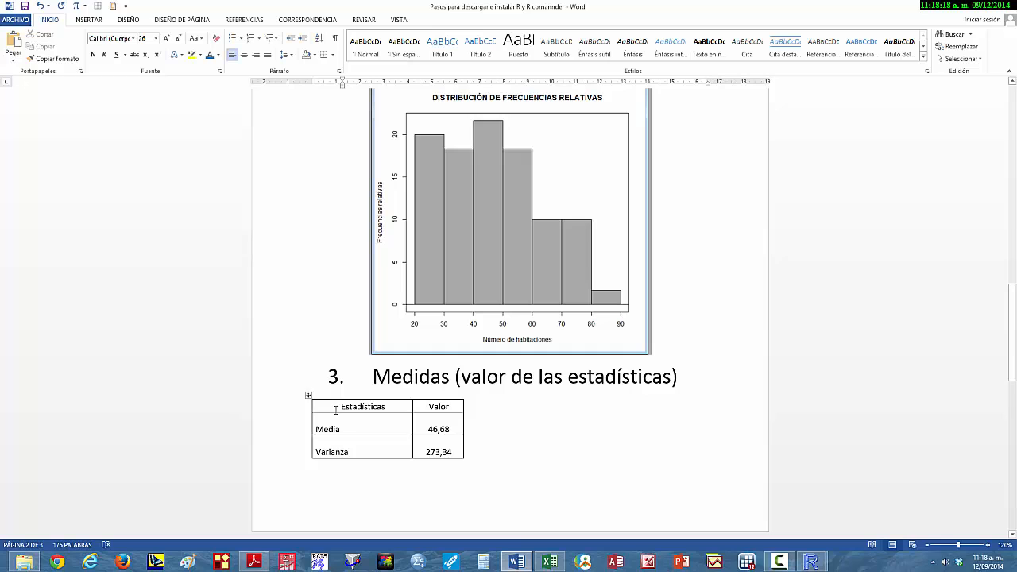
pyautogui.click(308, 394)
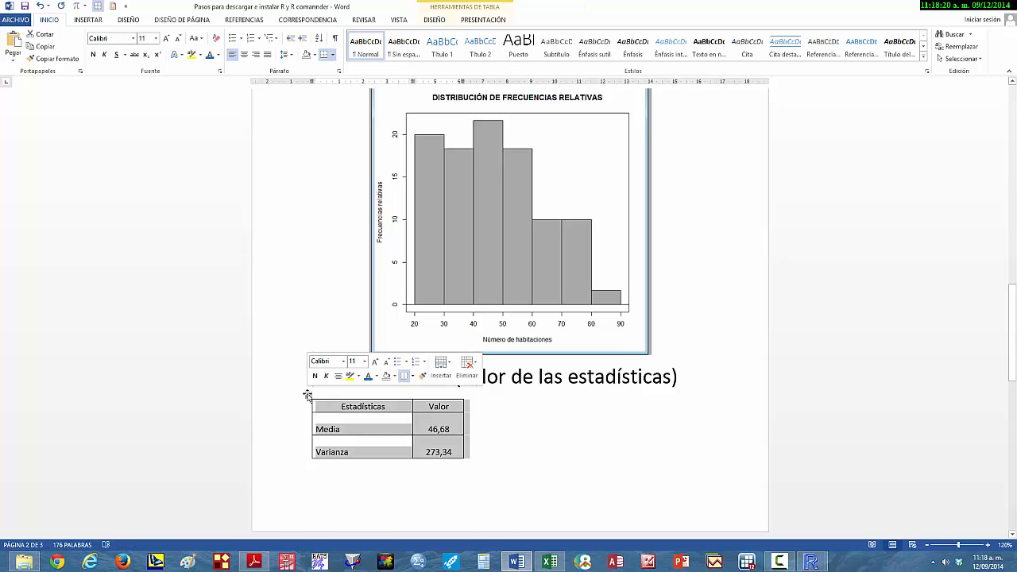
pyautogui.scroll(-2, 392, 402)
pyautogui.scroll(-1, 392, 409)
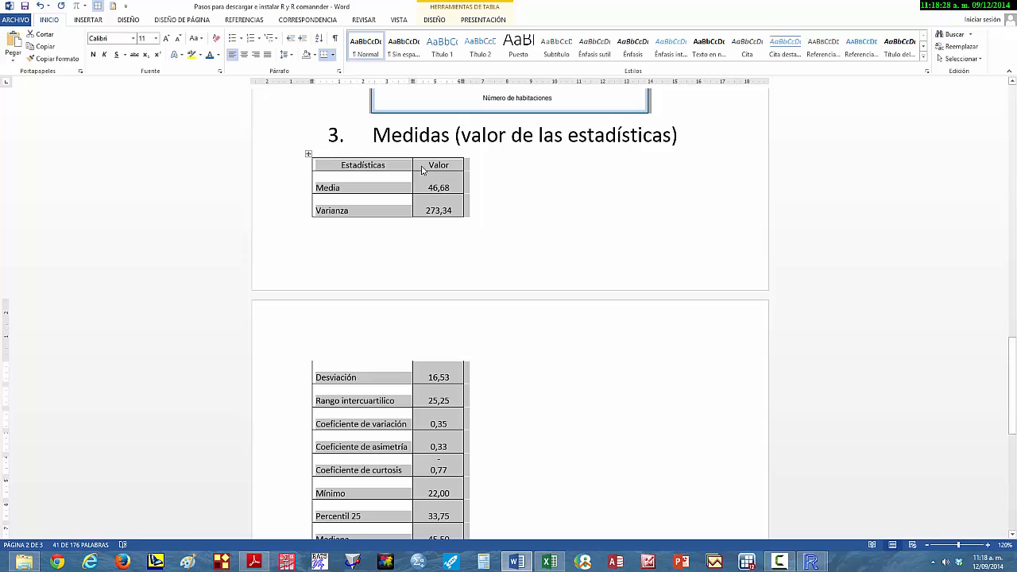
pyautogui.rightClick(423, 170)
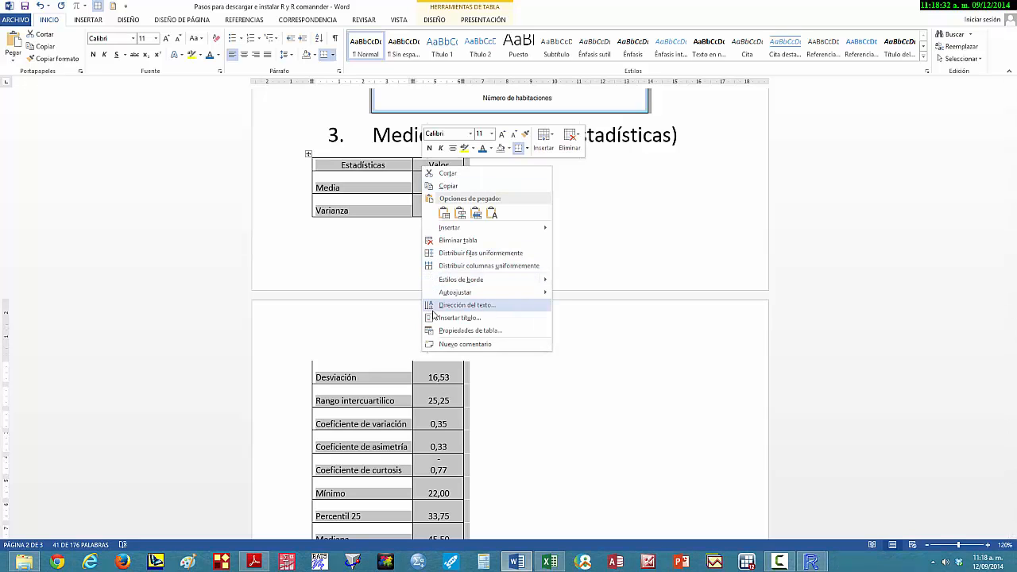
pyautogui.click(458, 330)
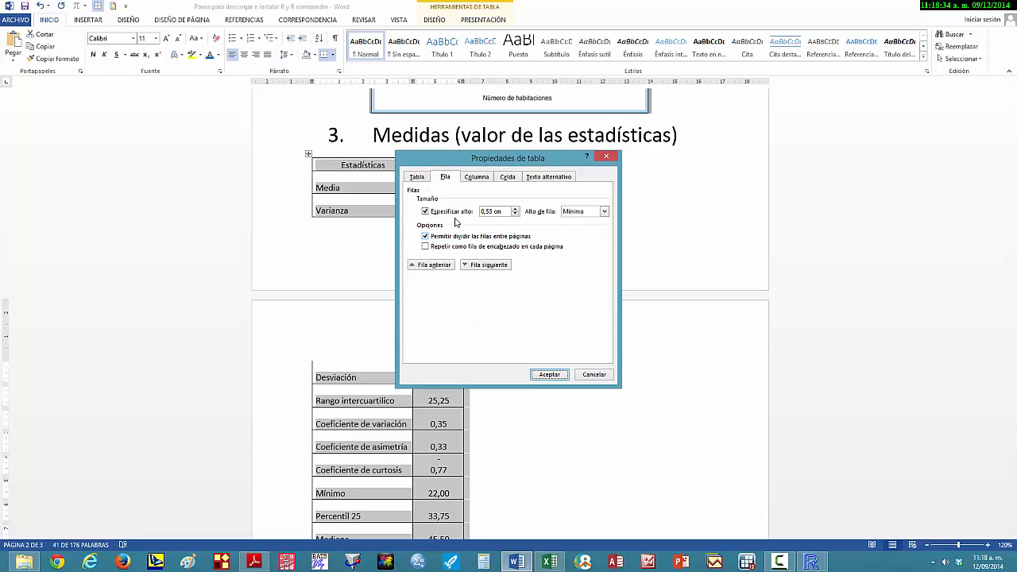
pyautogui.click(417, 177)
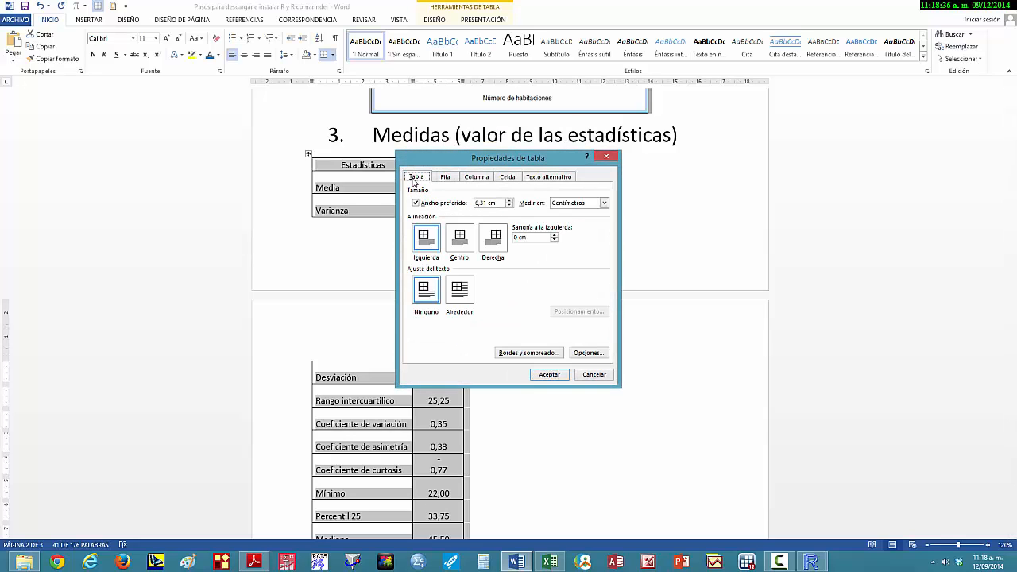
pyautogui.click(460, 240)
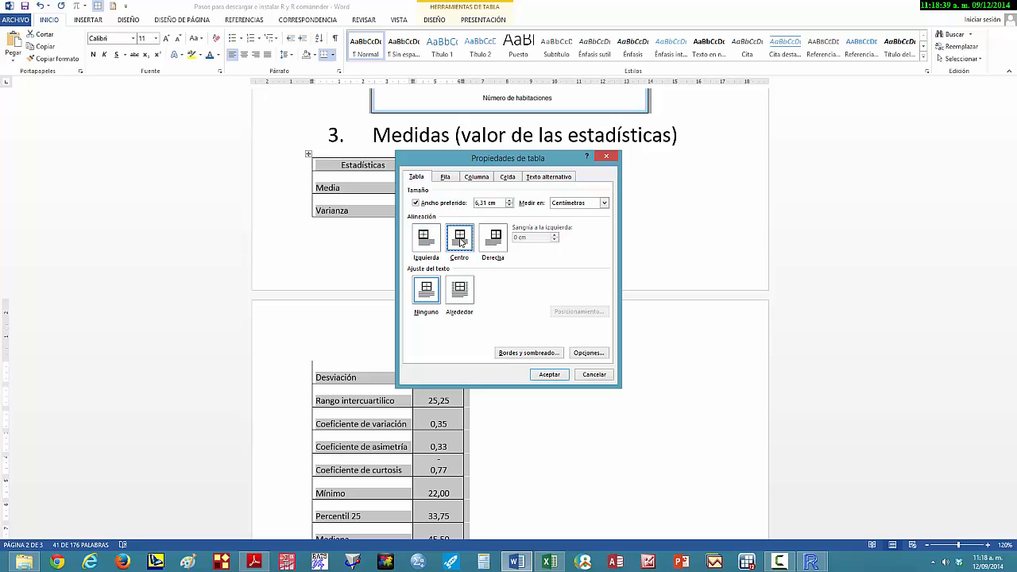
# - Set all rows of the statistics table to an exact height of 0.5 cm and widen the Valor column to about 2.57 cm
pyautogui.click(508, 178)
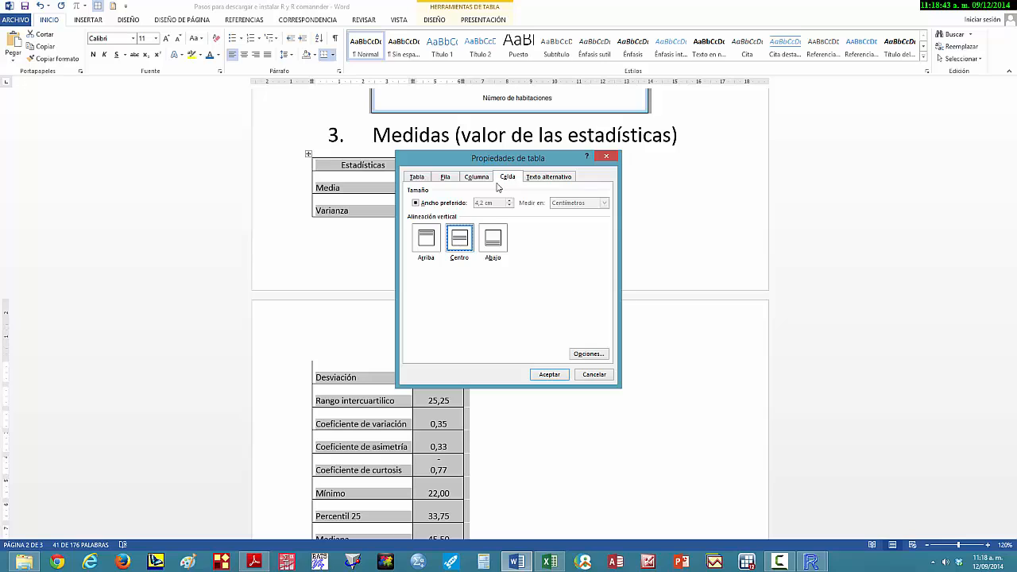
pyautogui.click(452, 178)
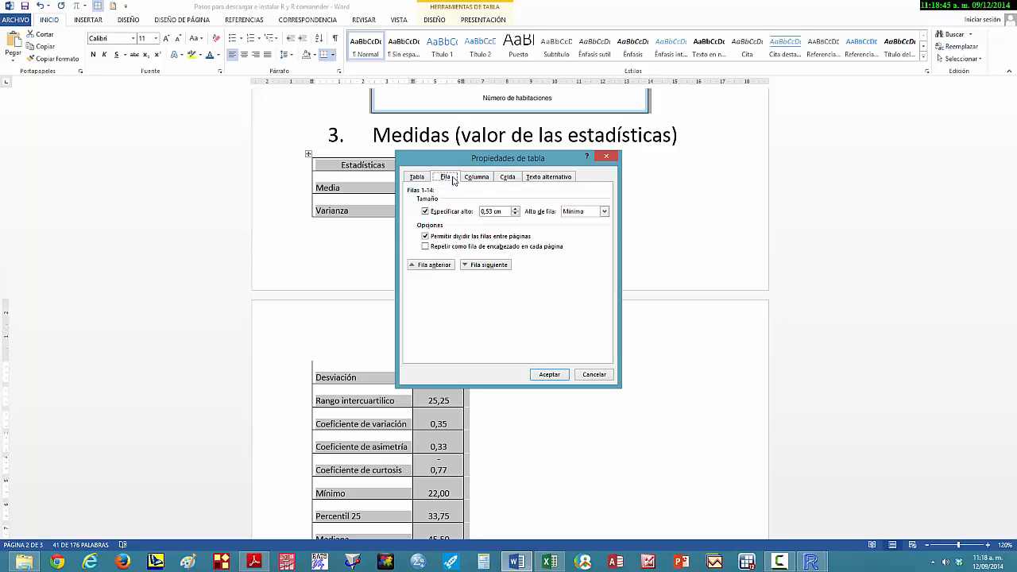
pyautogui.click(515, 214)
pyautogui.click(604, 211)
pyautogui.click(570, 228)
pyautogui.click(548, 375)
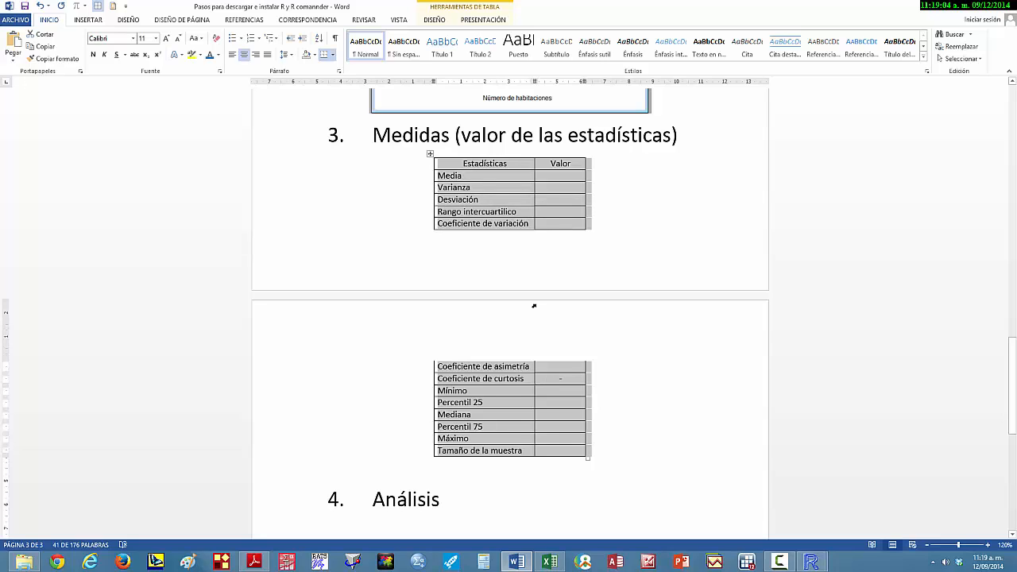
pyautogui.click(585, 164)
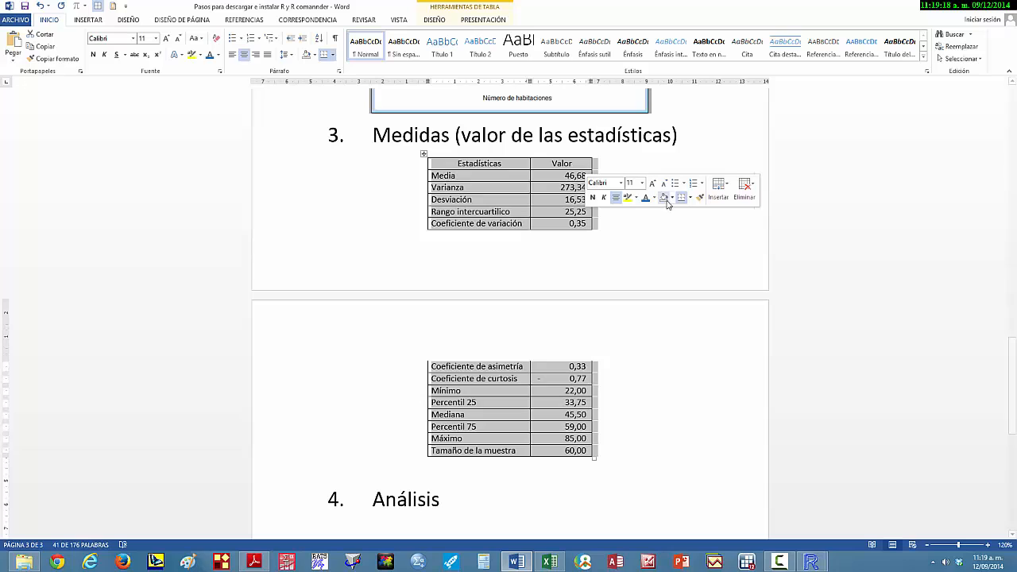
pyautogui.click(612, 372)
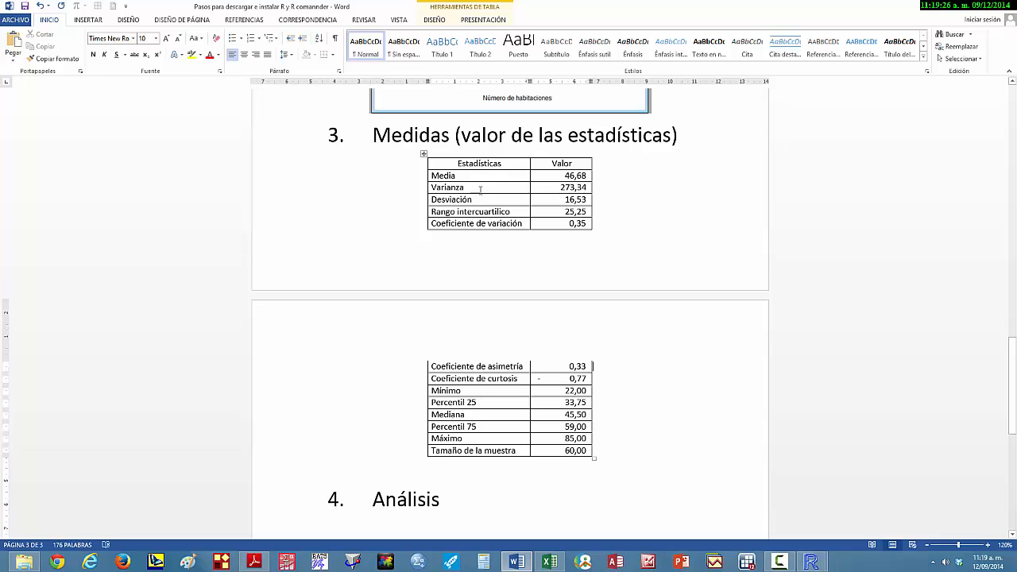
# - Make the Estadísticas/Valor heading row repeat at the top of the table on each page
pyautogui.click(487, 165)
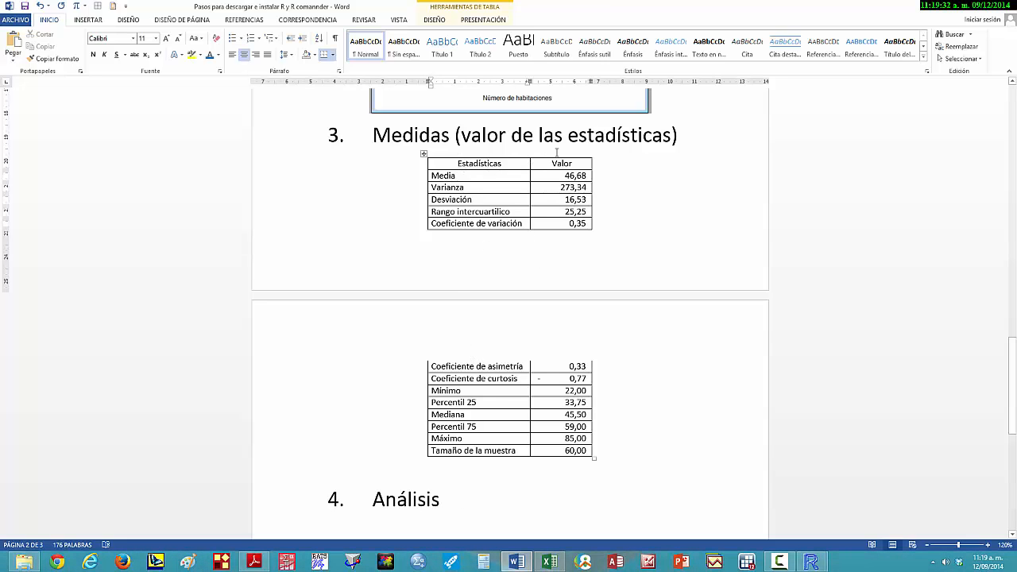
pyautogui.click(553, 165)
pyautogui.click(484, 21)
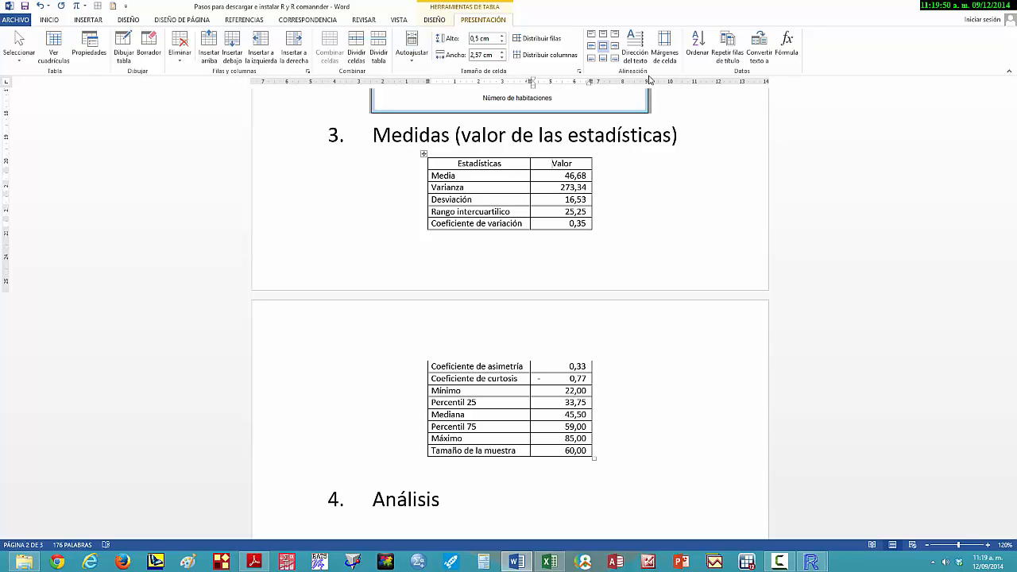
pyautogui.click(728, 42)
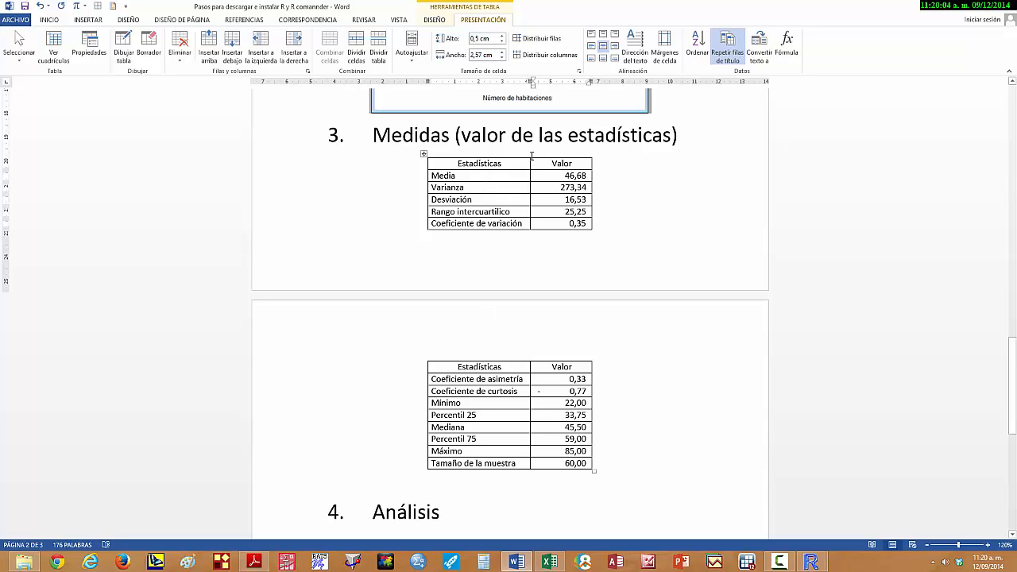
# - Shade the Estadísticas/Valor heading row of the table with a light blue theme color
pyautogui.click(554, 158)
pyautogui.doubleClick(480, 163)
pyautogui.moveTo(538, 169); pyautogui.dragTo(541, 169)
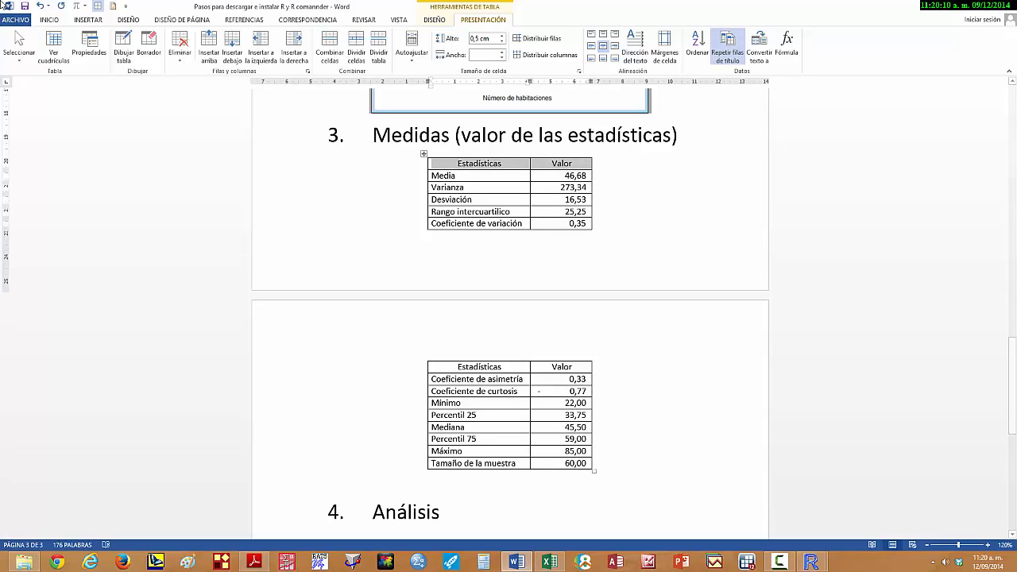
pyautogui.click(51, 20)
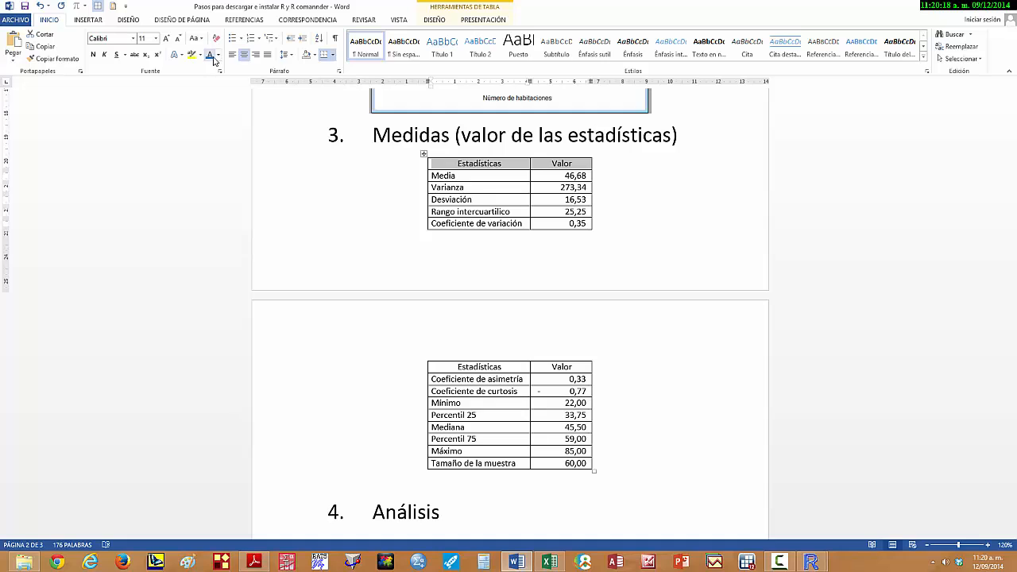
pyautogui.click(315, 56)
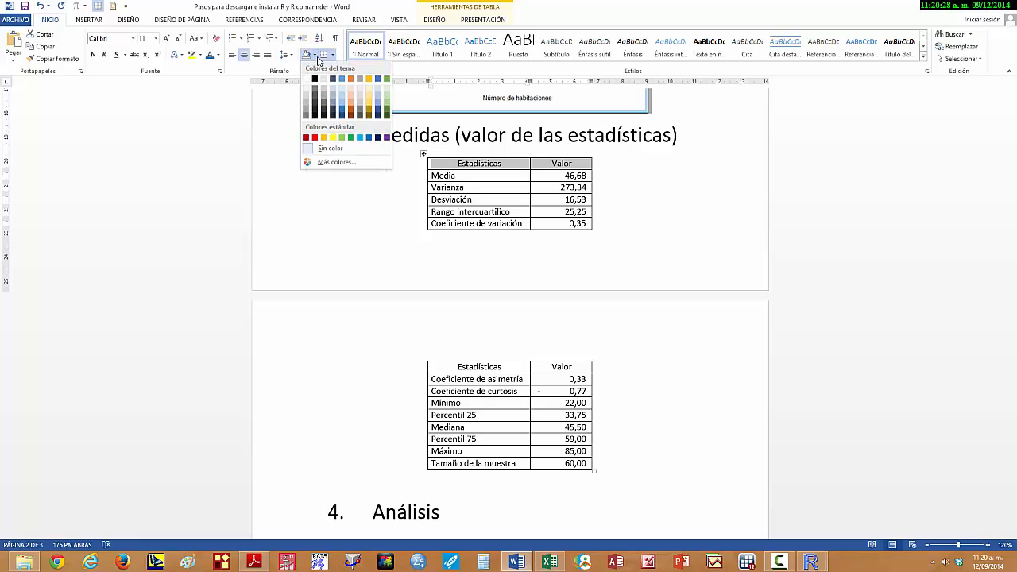
pyautogui.click(343, 96)
pyautogui.click(645, 238)
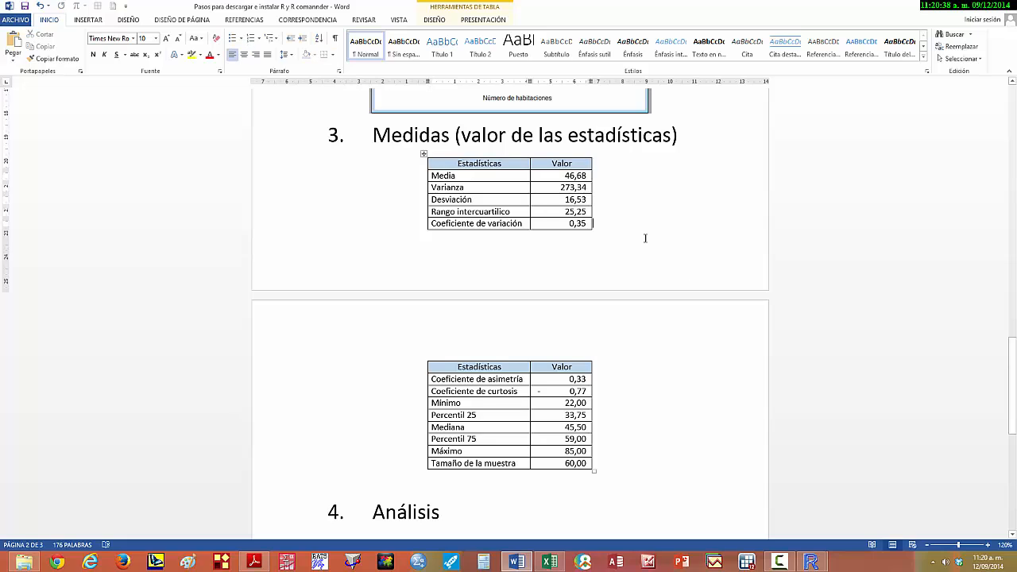
# - Change the font color of the Estadísticas/Valor heading row to the standard red (Rojo)
pyautogui.moveTo(461, 164); pyautogui.dragTo(532, 169)
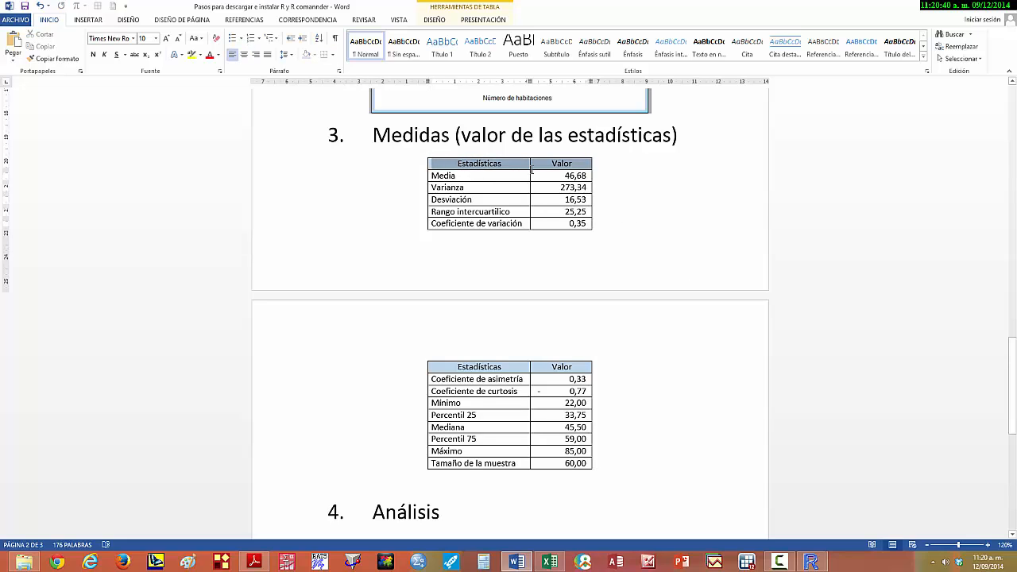
pyautogui.click(218, 55)
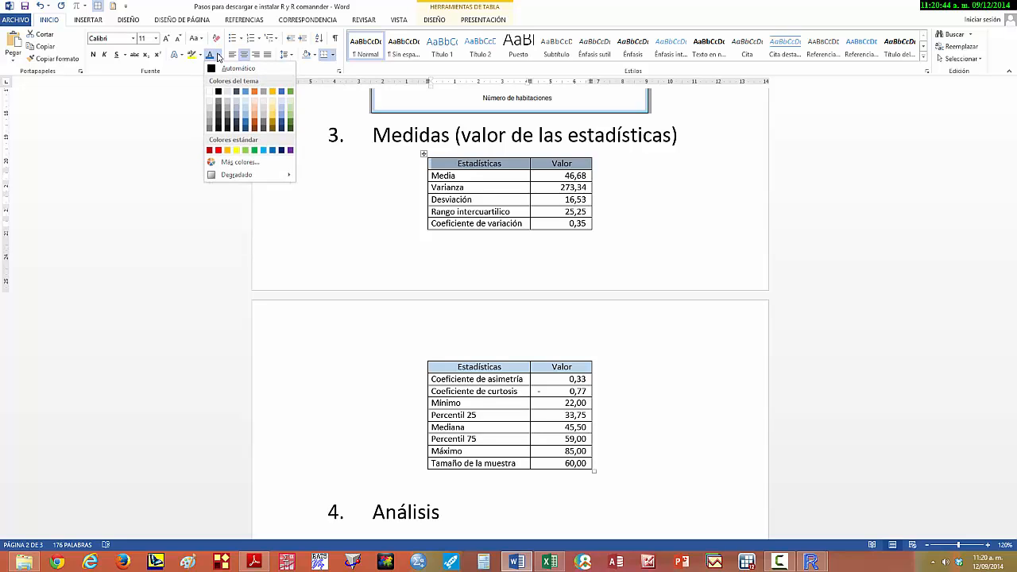
pyautogui.click(62, 24)
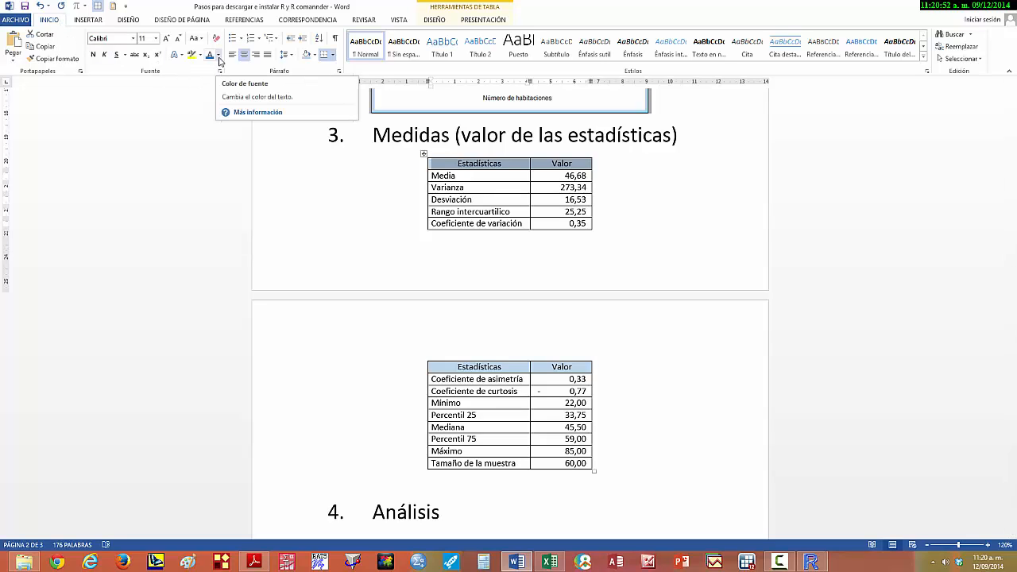
pyautogui.click(219, 57)
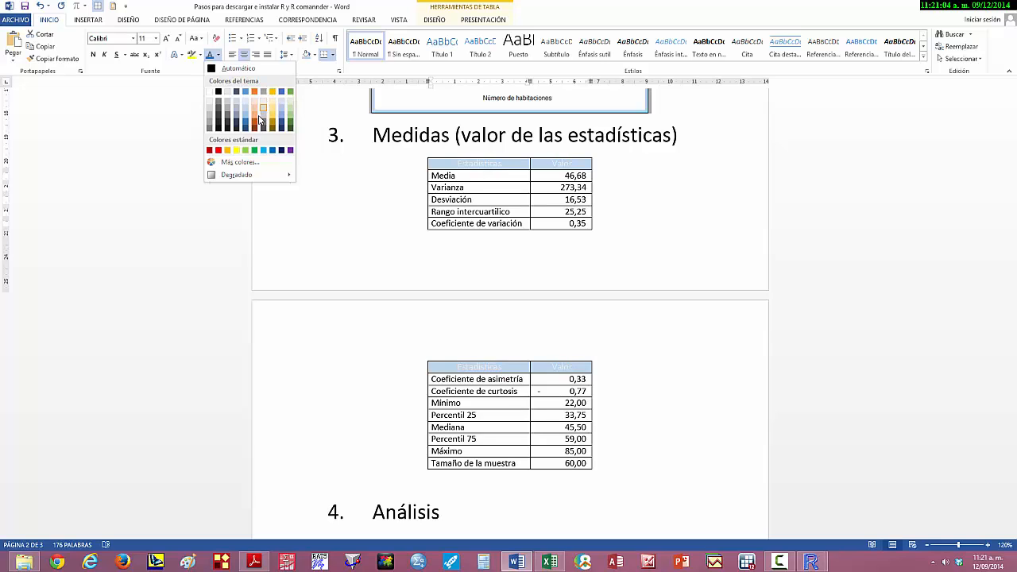
pyautogui.click(218, 152)
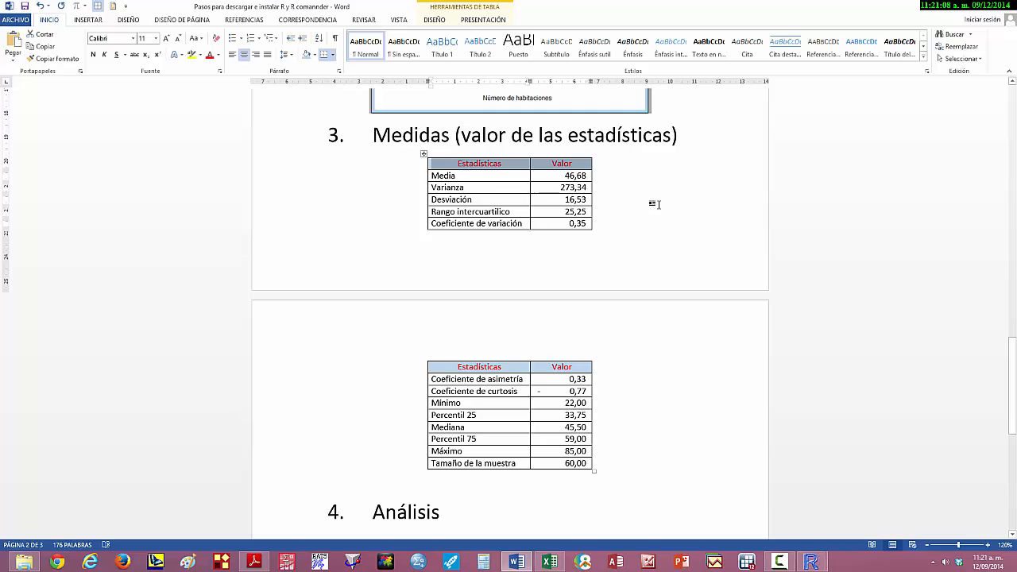